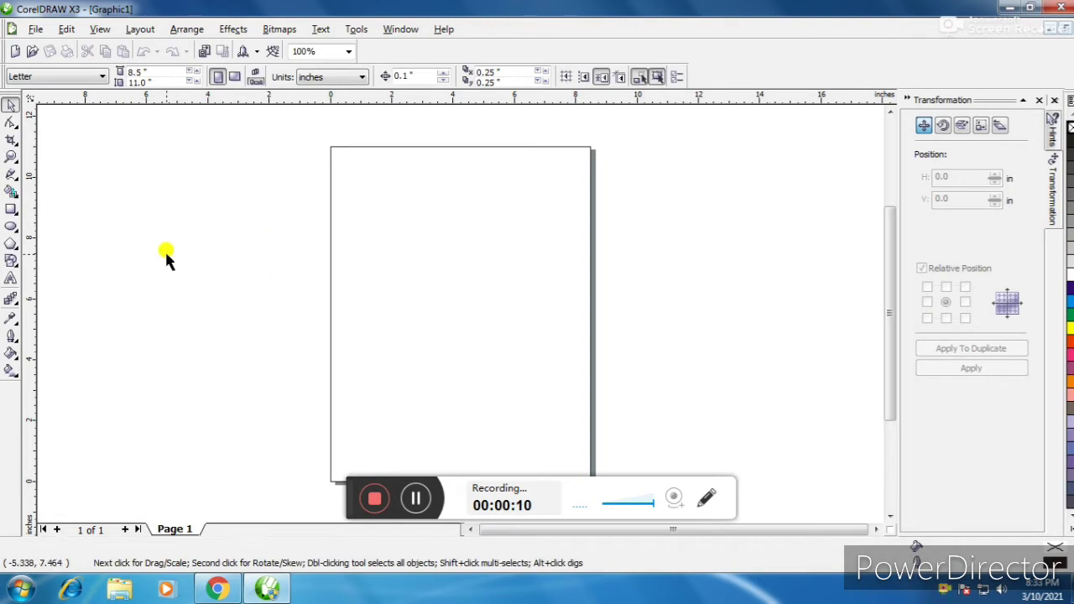
Draw a rectangle in the middle of the page and set its size to 6 by 6 inches.
left_click(11, 209)
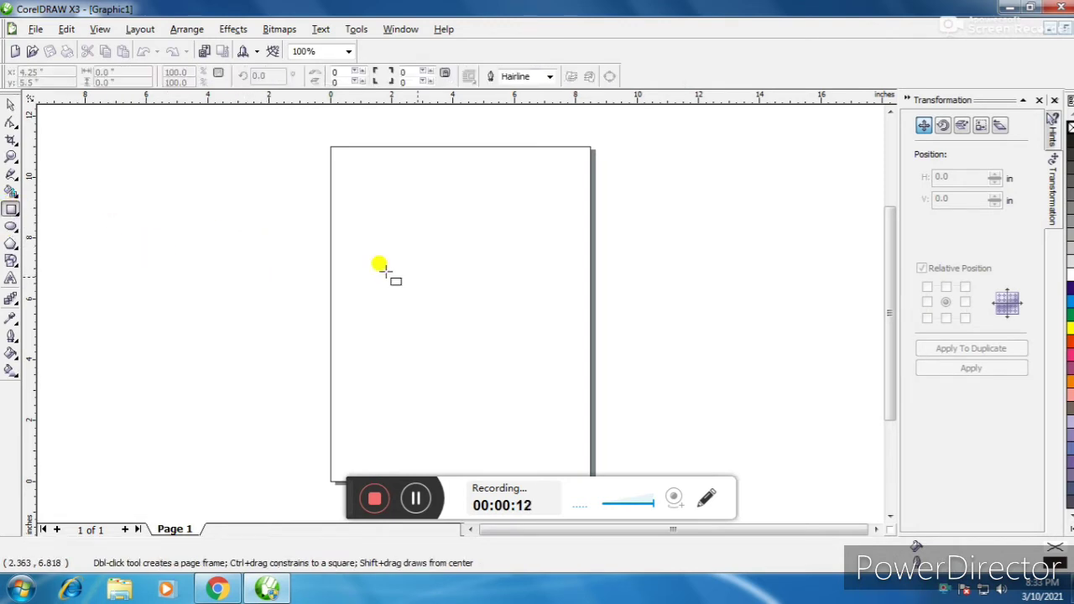
scroll(498, 285, "down", 1)
scroll(445, 309, "up", 1)
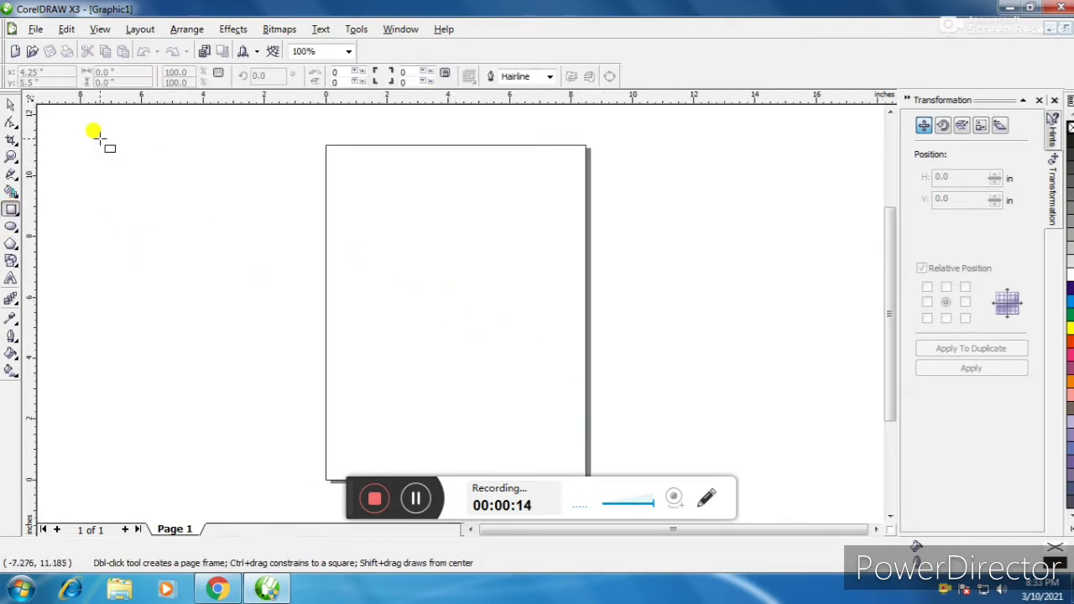
left_click_drag(330, 217, 558, 391)
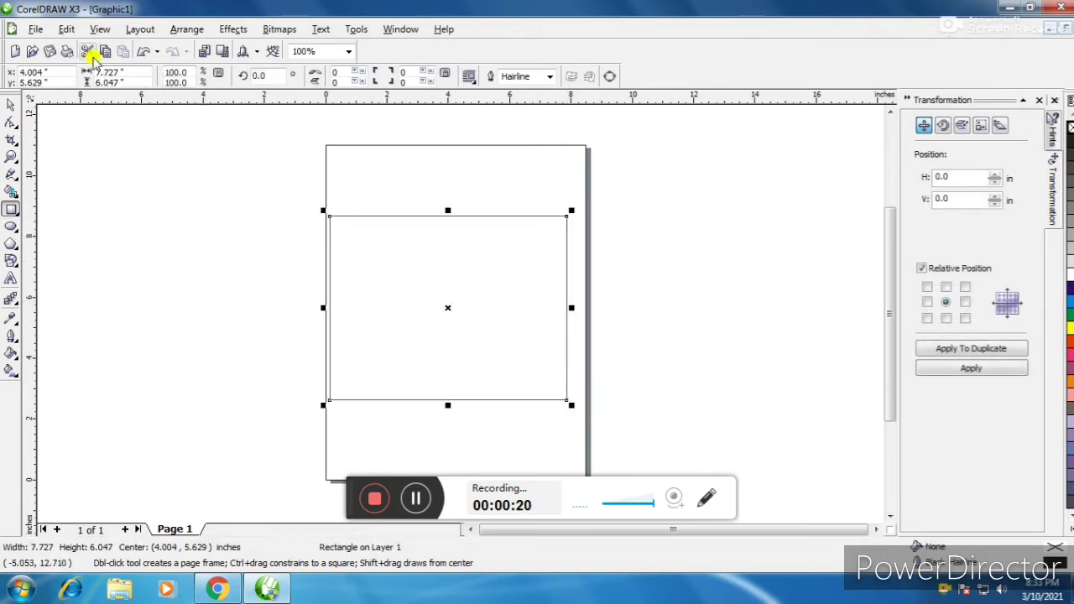
left_click_drag(134, 72, 1, 71)
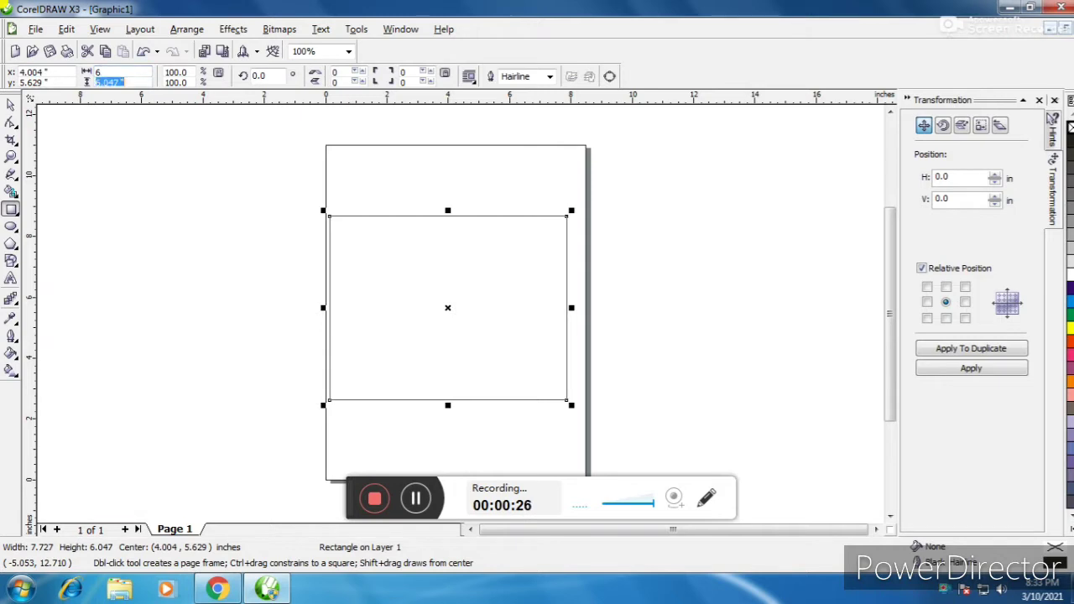
type("6")
key("Return")
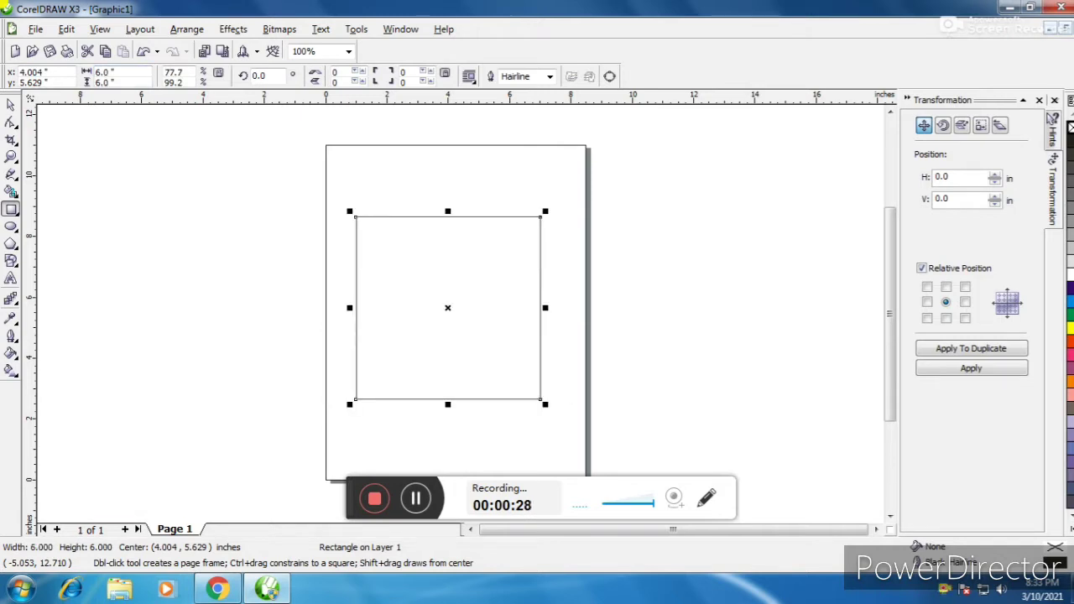
Create a smaller concentric copy of the square, about 5.6 inches wide and high, inside the original.
left_click(11, 104)
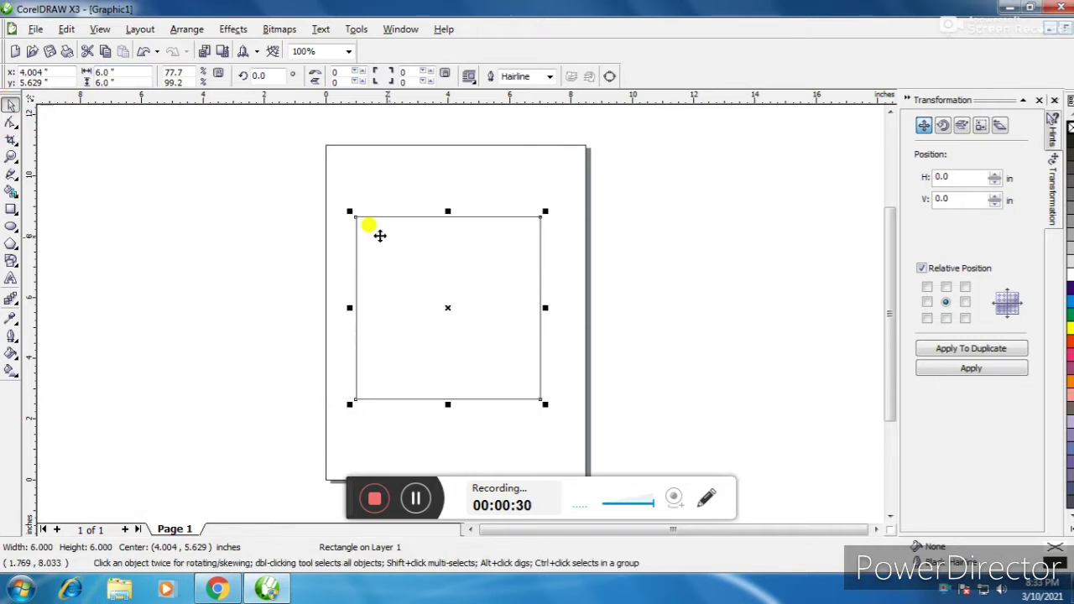
scroll(390, 255, "up", 1)
scroll(412, 367, "down", 1)
scroll(458, 312, "up", 1)
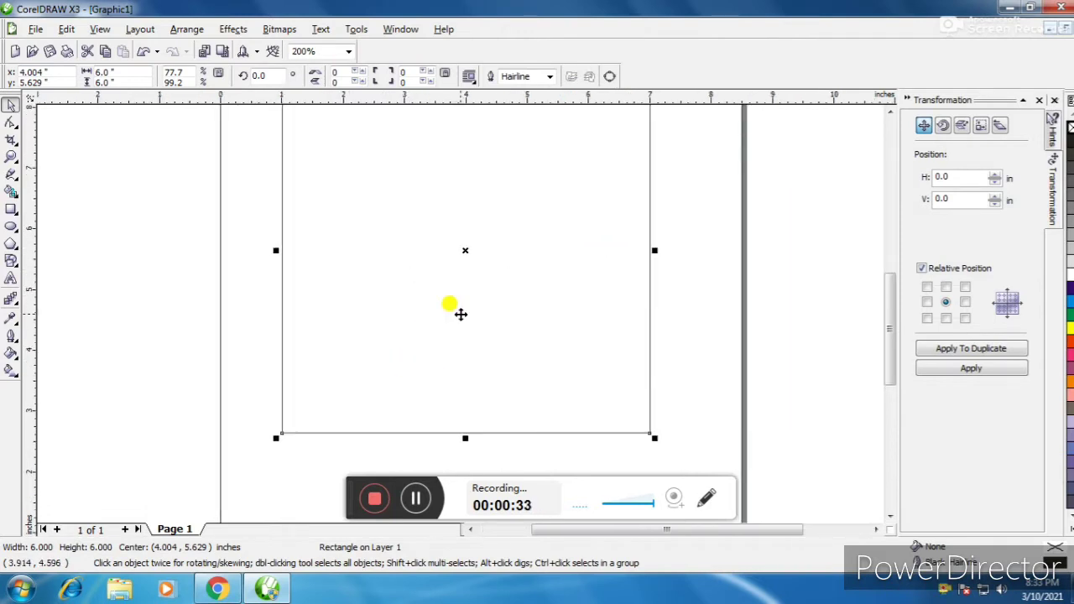
scroll(458, 311, "down", 1)
scroll(460, 313, "up", 1)
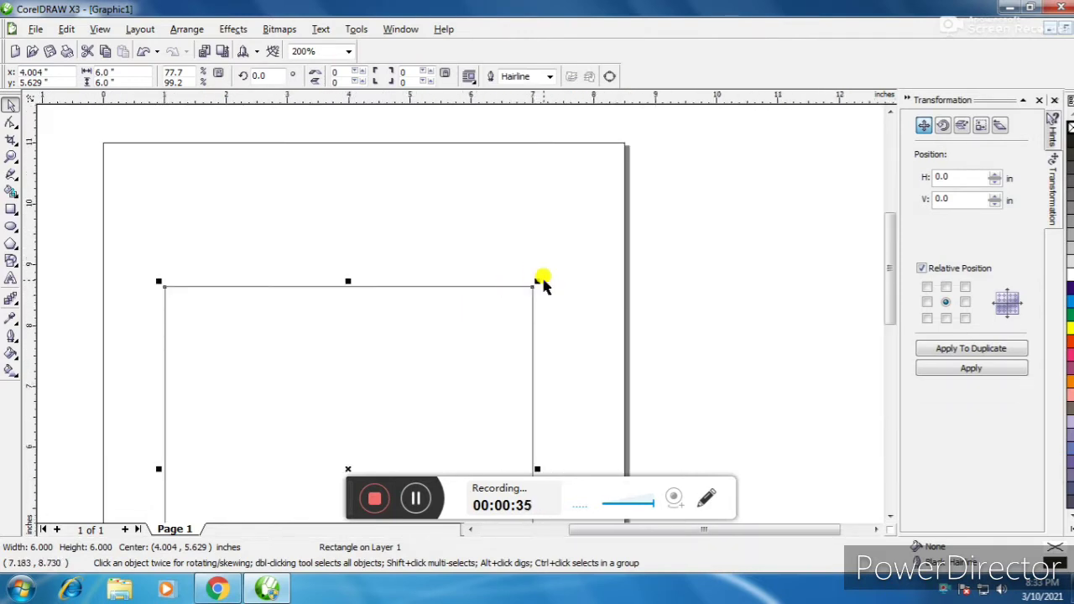
left_click_drag(537, 282, 525, 289)
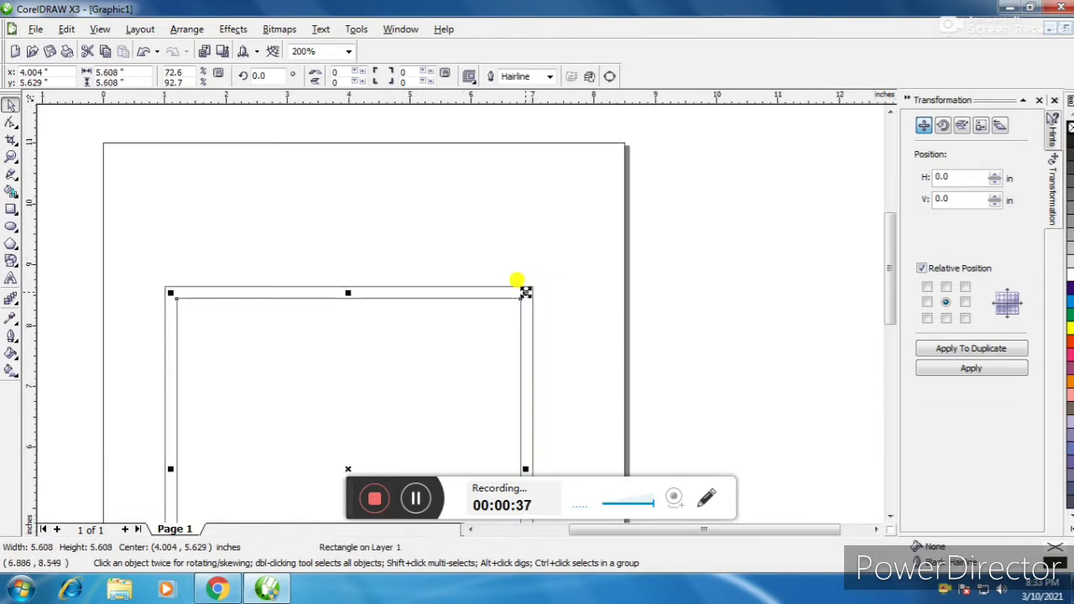
scroll(456, 314, "down", 1)
scroll(458, 311, "up", 1)
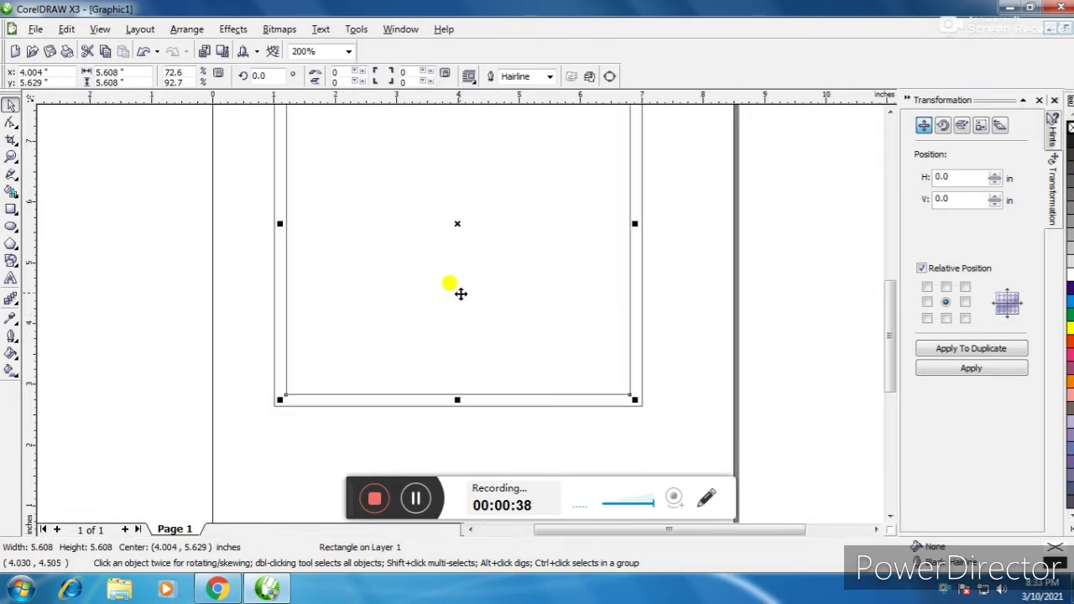
scroll(458, 293, "down", 1)
Set the inner square's outline width to 1.0 pt.
left_click(550, 77)
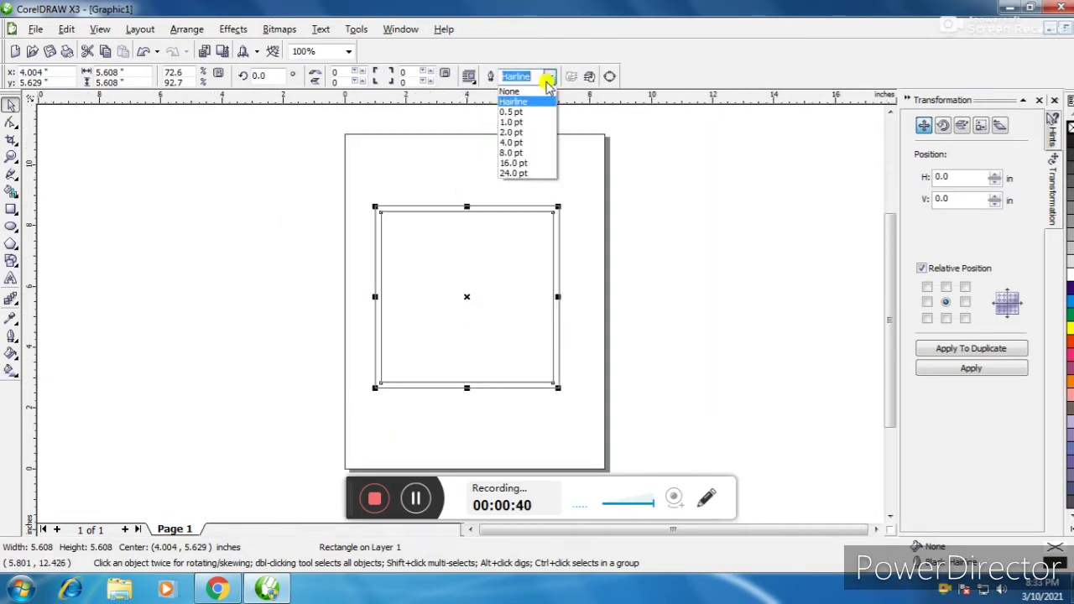
left_click(523, 124)
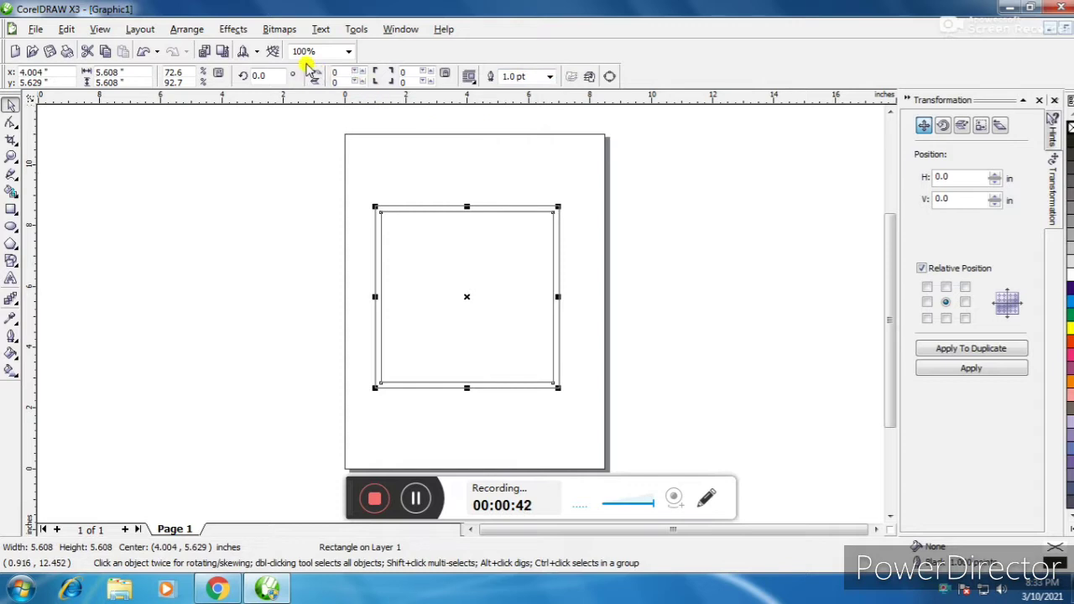
left_click(231, 159)
Give the inner square a 2.0 pt dashed outline with Behind fill and Scale with image enabled.
left_click(463, 232)
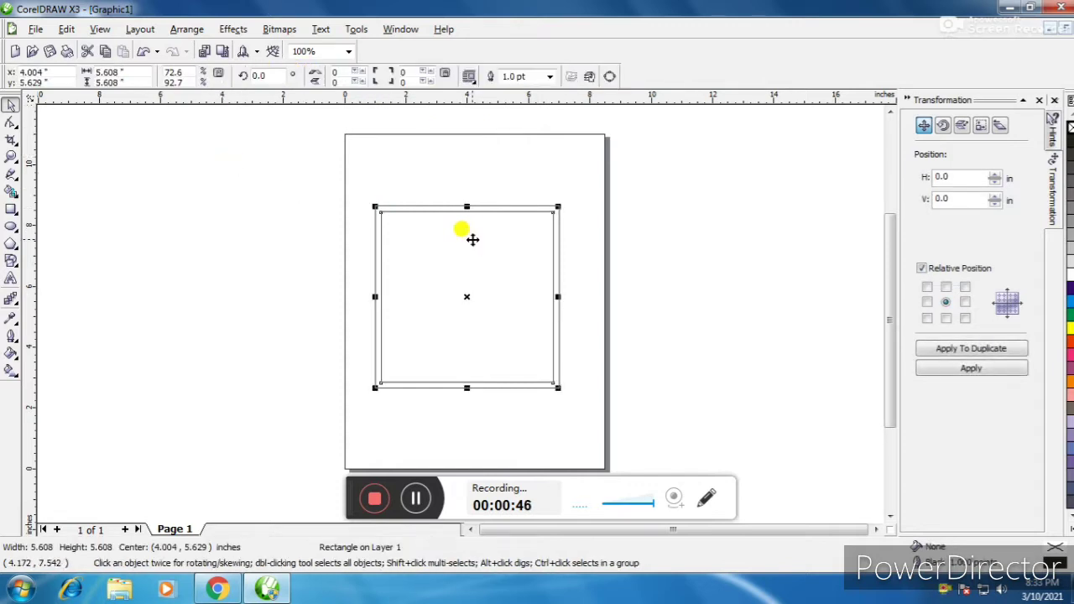
key("F12")
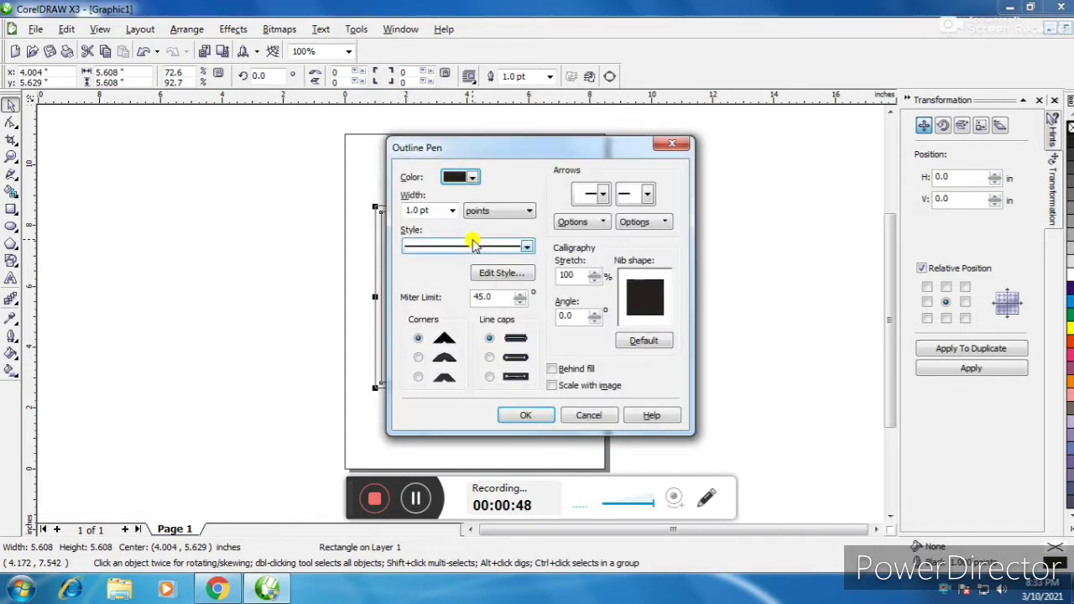
left_click(520, 243)
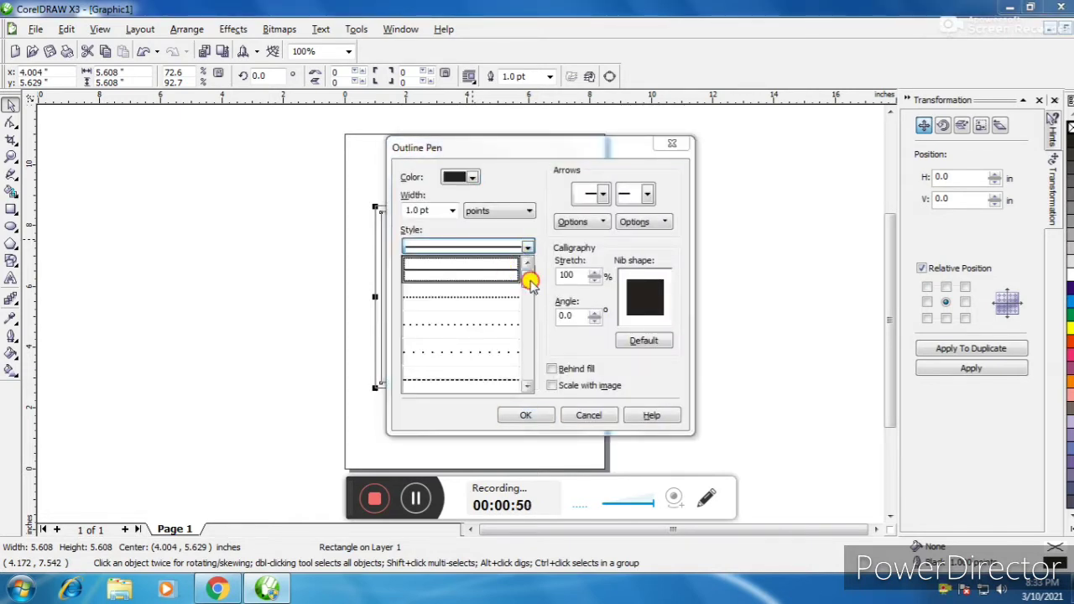
left_click_drag(529, 280, 466, 303)
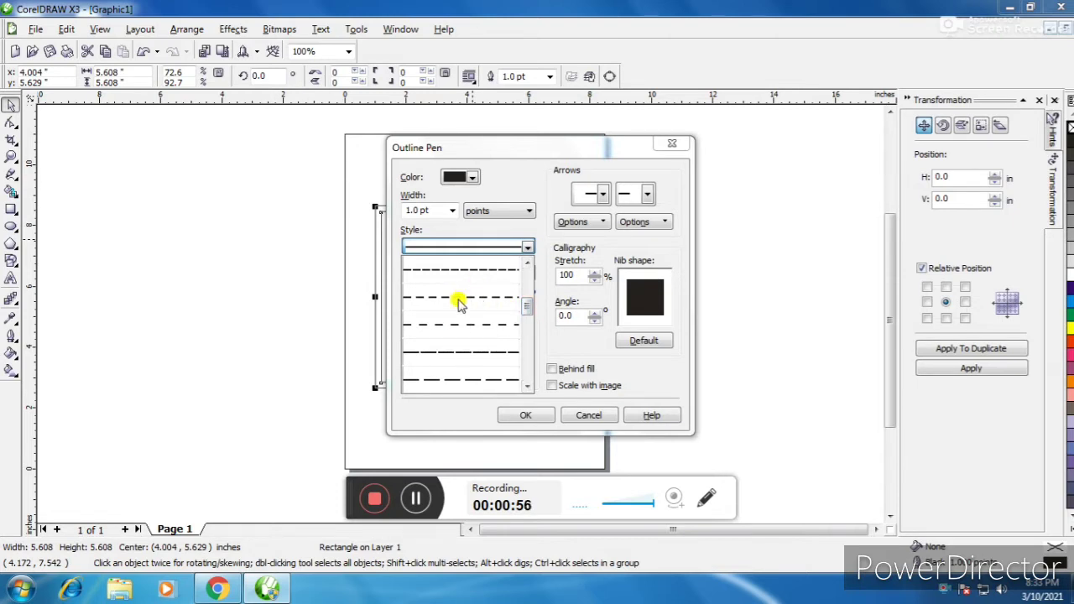
left_click(459, 298)
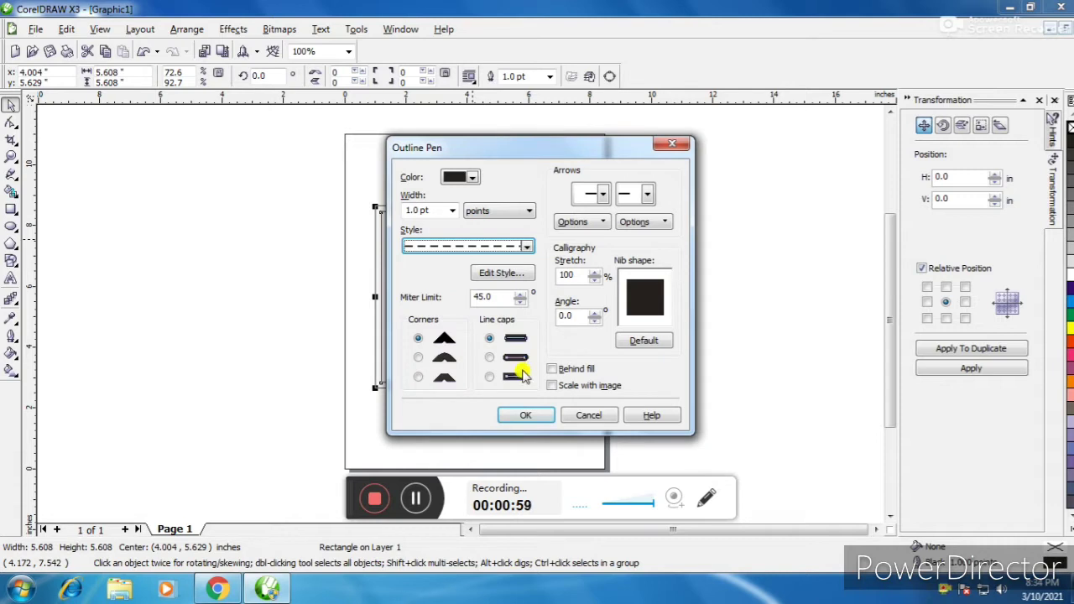
left_click(553, 370)
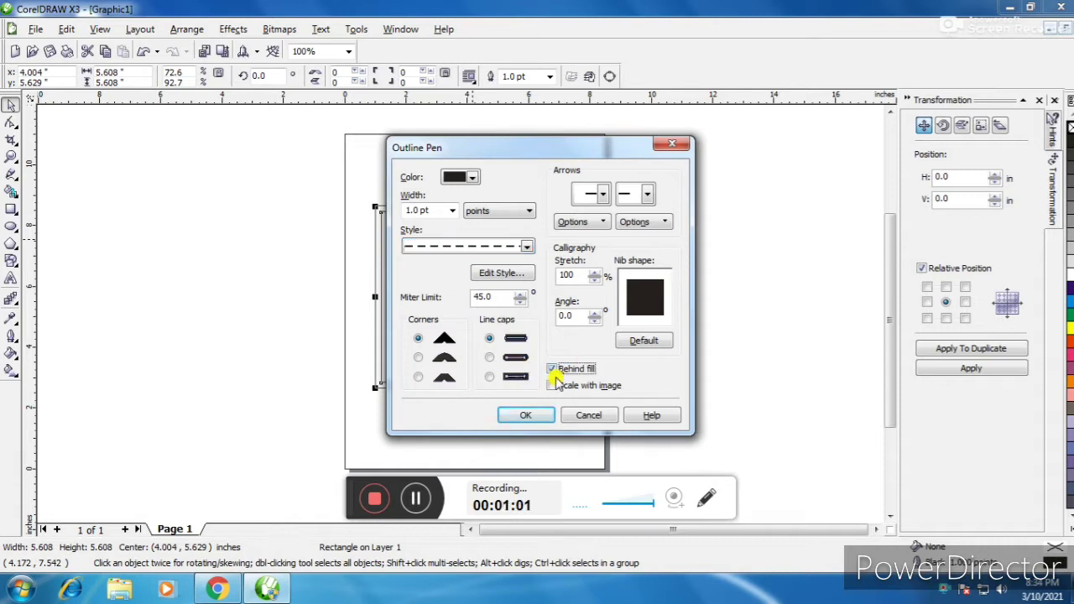
left_click(552, 386)
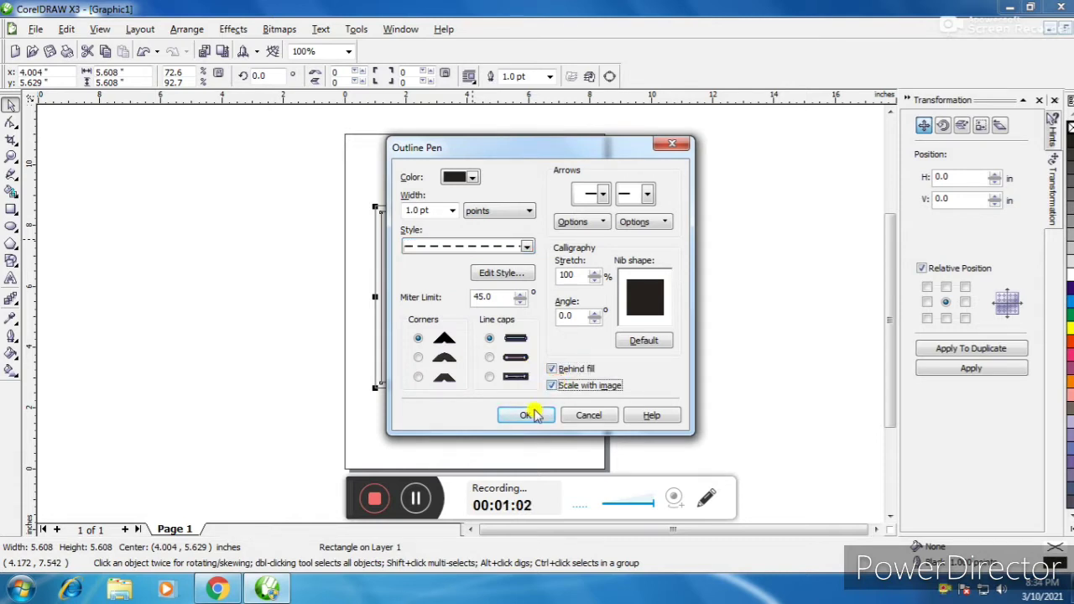
left_click(451, 210)
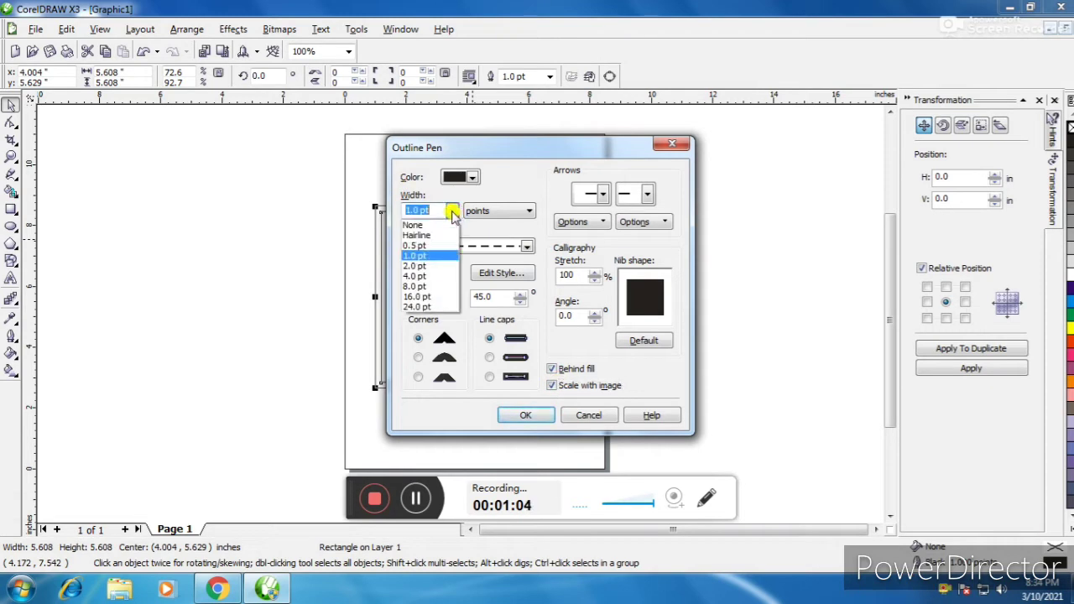
left_click(428, 266)
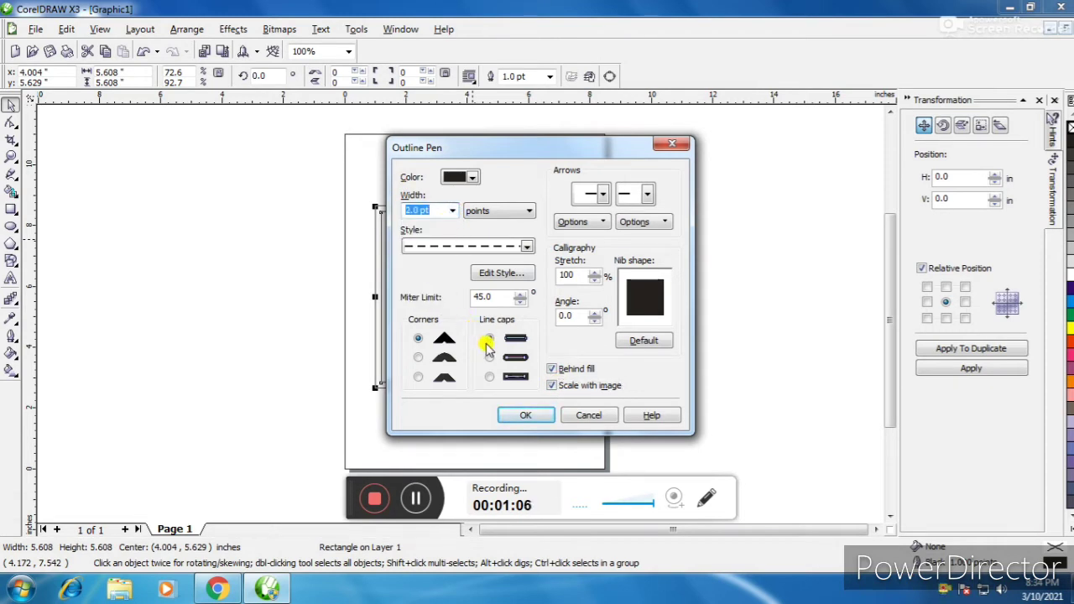
left_click(551, 413)
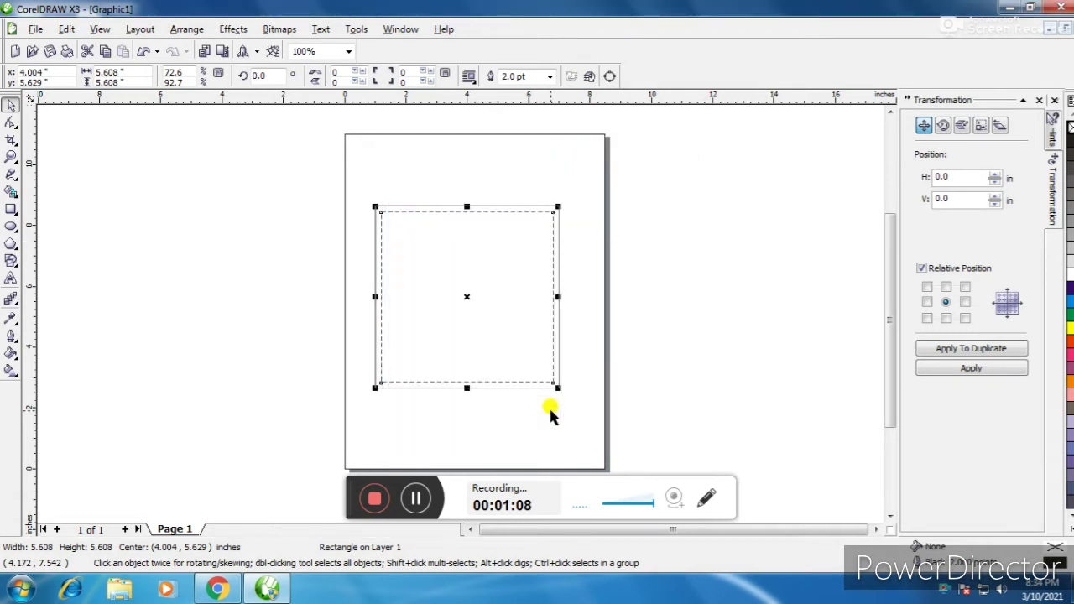
Fill the inner dashed square with Deep Yellow.
left_click(449, 238)
scroll(478, 267, "up", 1)
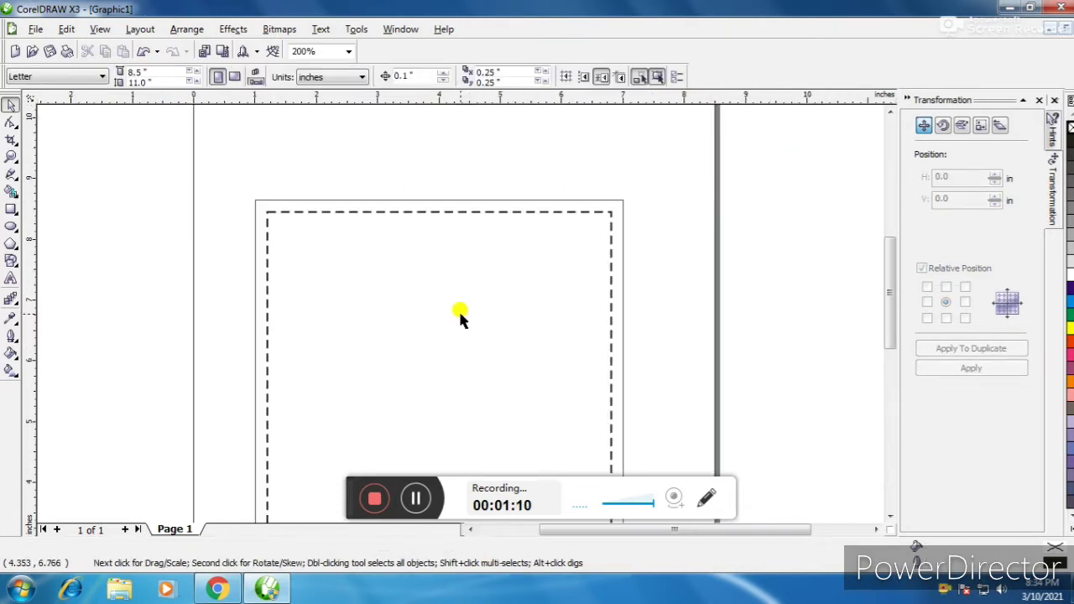
left_click(619, 221)
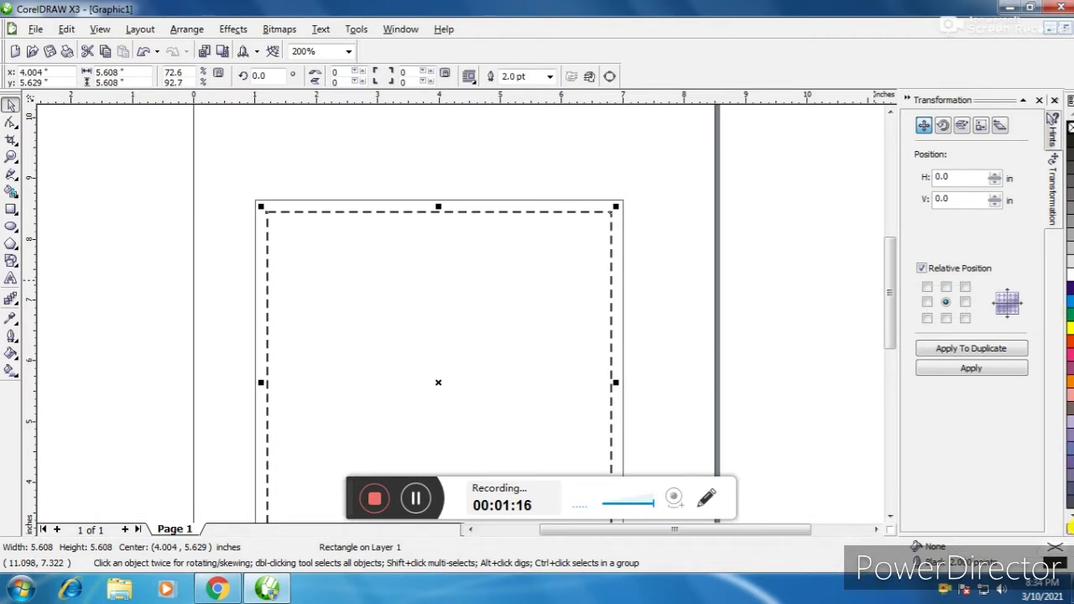
left_click(1069, 526)
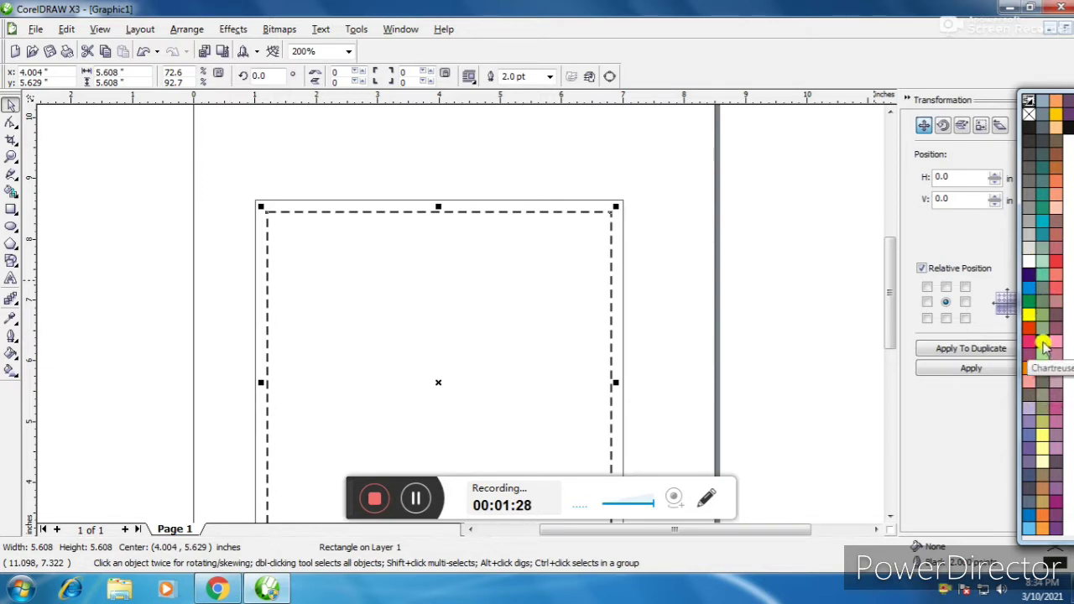
left_click(1054, 114)
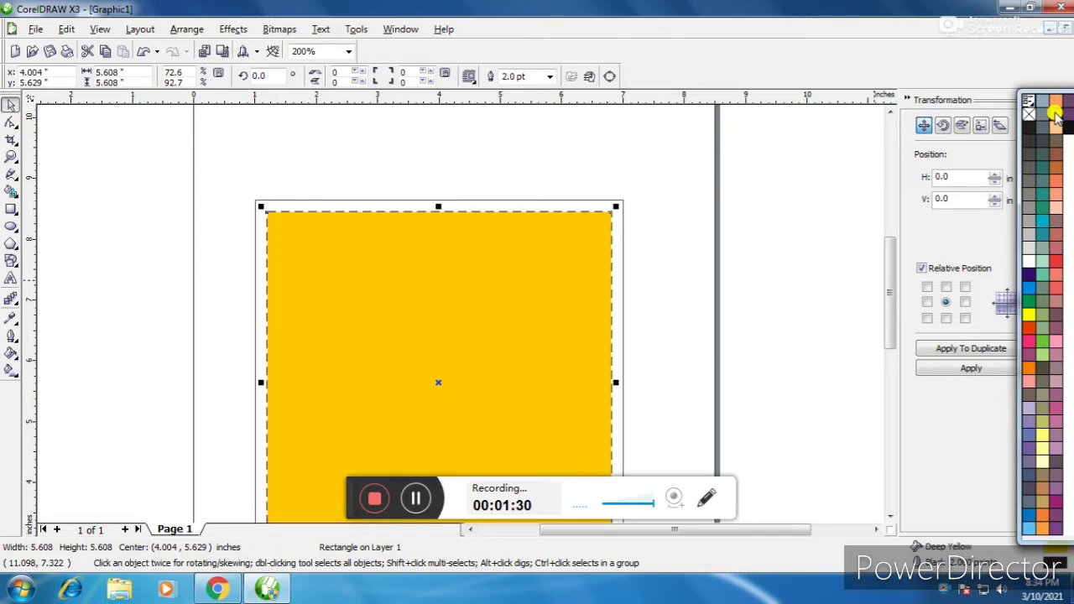
left_click(659, 291)
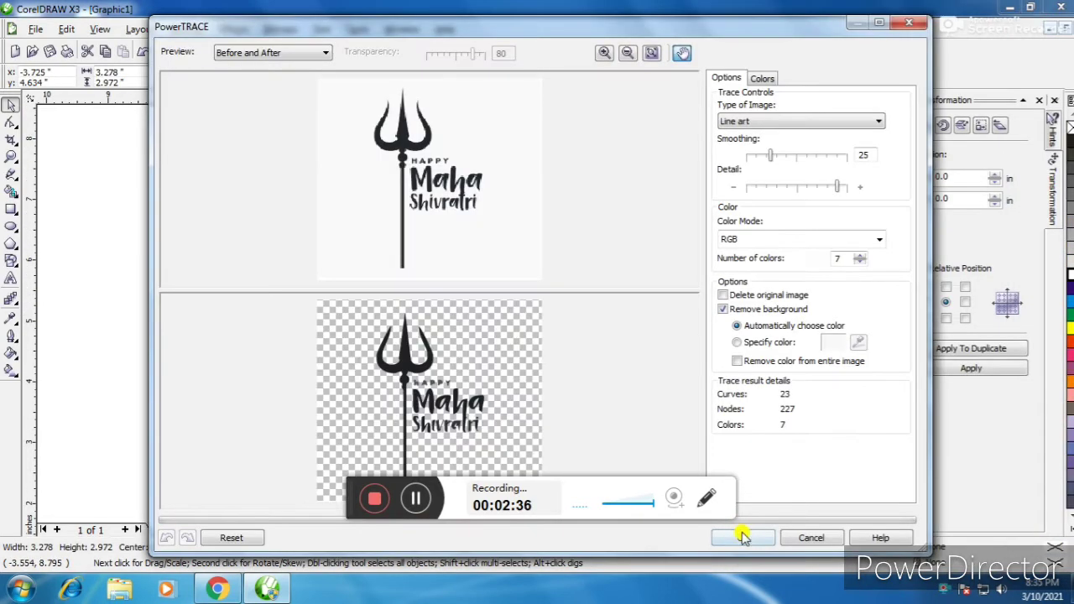
Accept the PowerTRACE conversion of the Happy Maha Shivratri bitmap and move the traced group clear of the original, to its left.
left_click(746, 537)
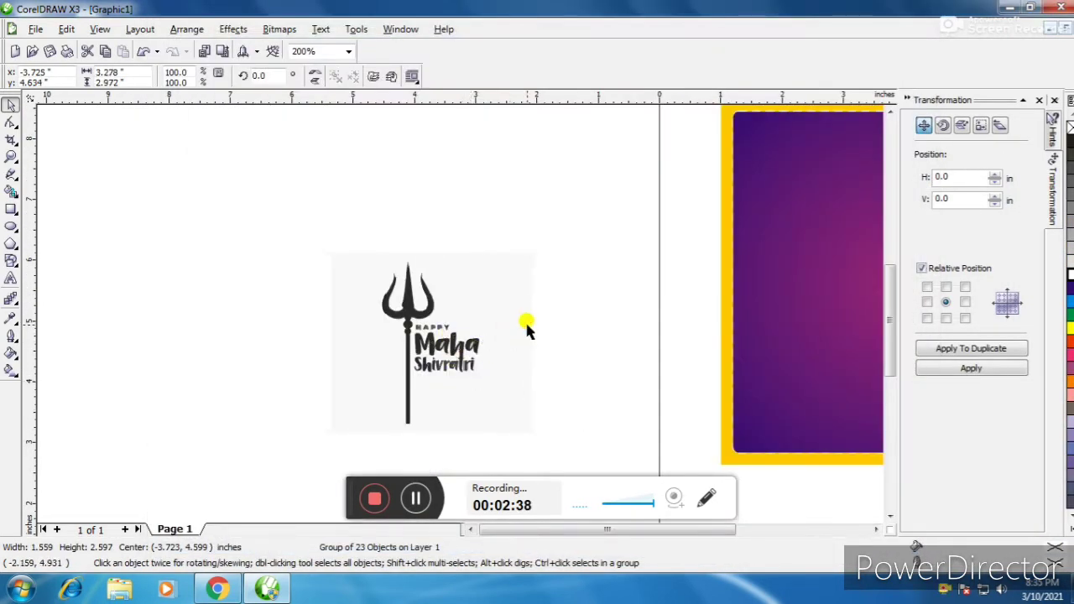
left_click(479, 350)
left_click(478, 348)
left_click_drag(479, 348, 285, 314)
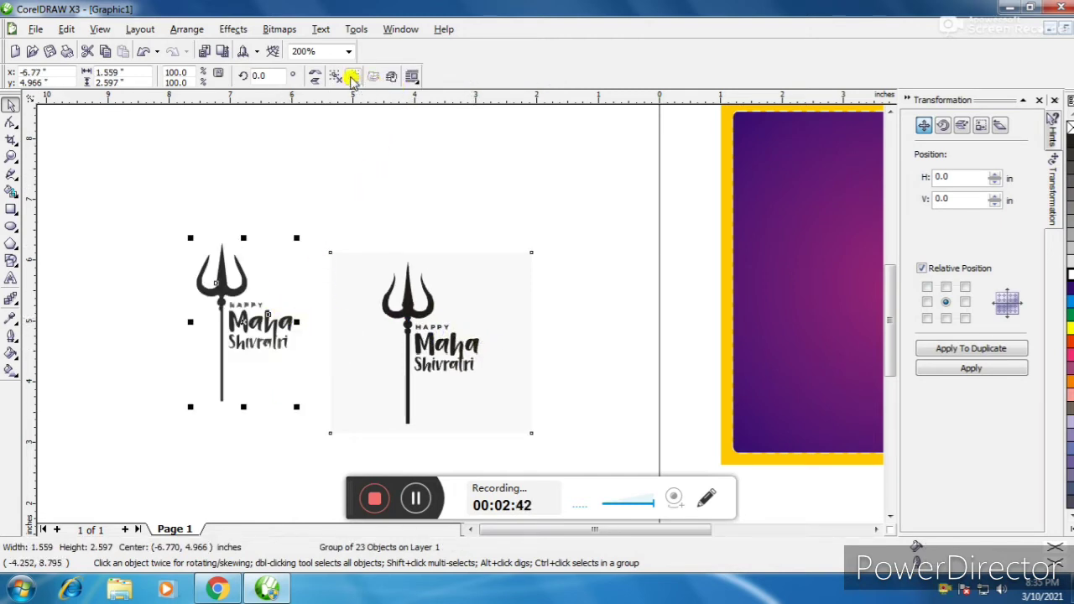
Ungroup the traced artwork completely and select the traced pieces of the word Shivratri.
left_click(336, 209)
scroll(261, 331, "up", 2)
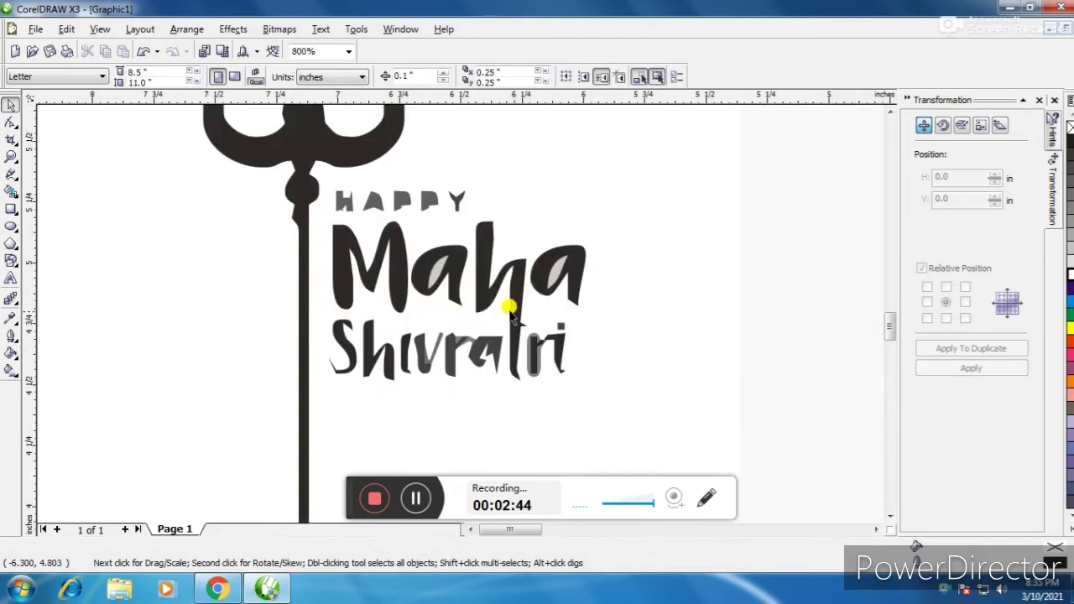
left_click_drag(616, 317, 307, 382)
scroll(450, 306, "down", 1)
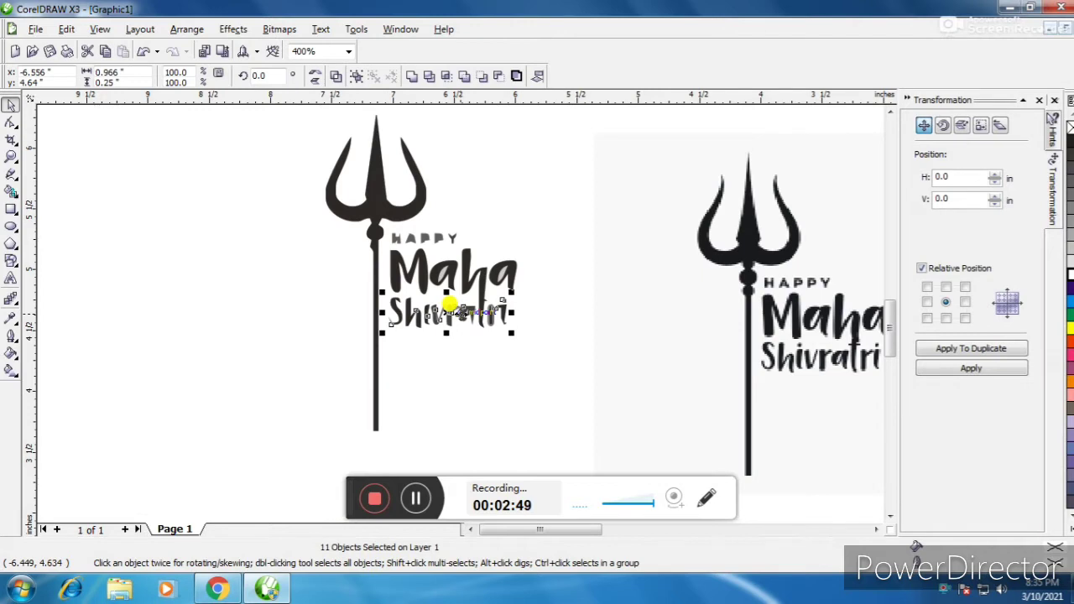
scroll(449, 306, "down", 1)
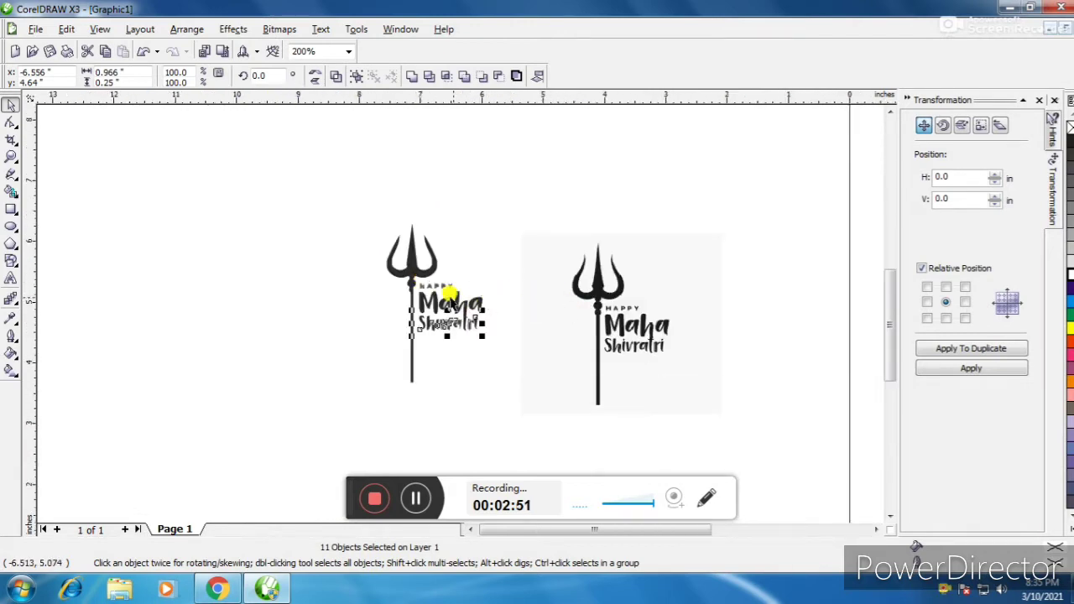
Start a 24 pt Arial artistic text object in the empty area left of the traced trident and enter H.
left_click(12, 279)
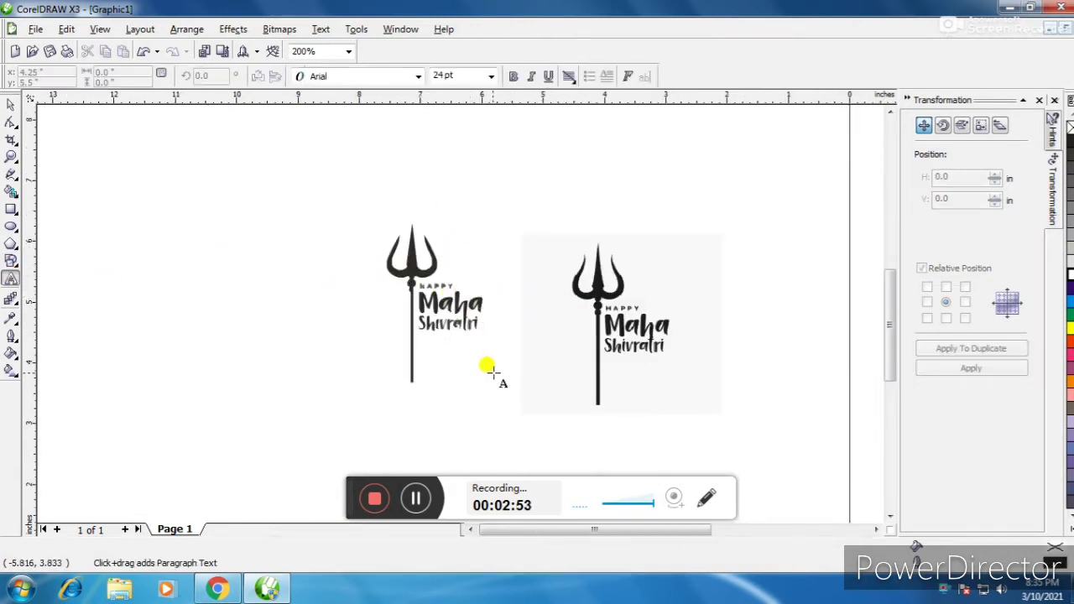
left_click(284, 328)
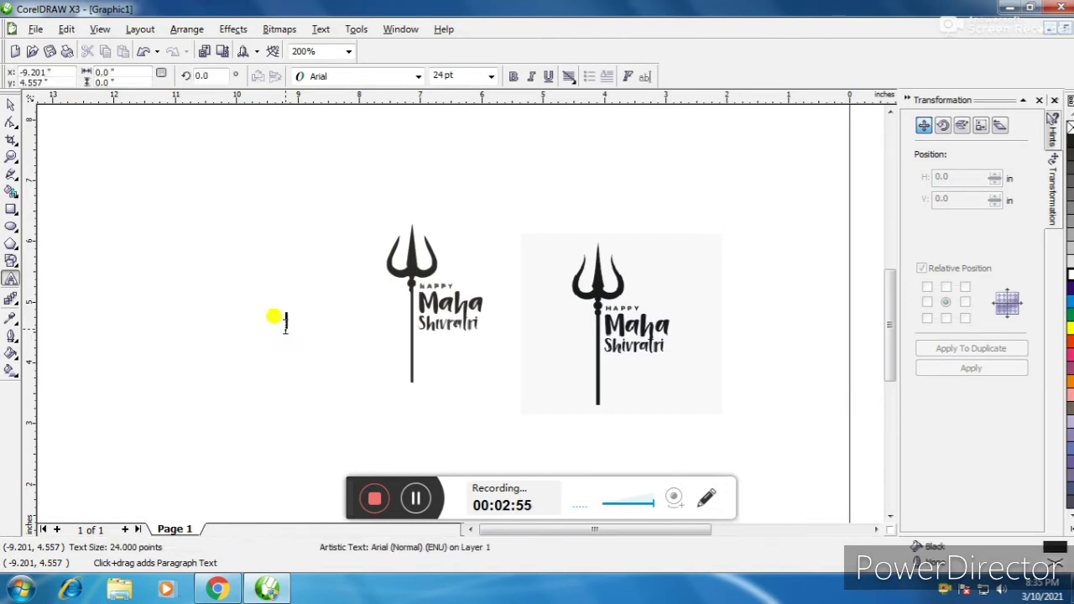
type("H")
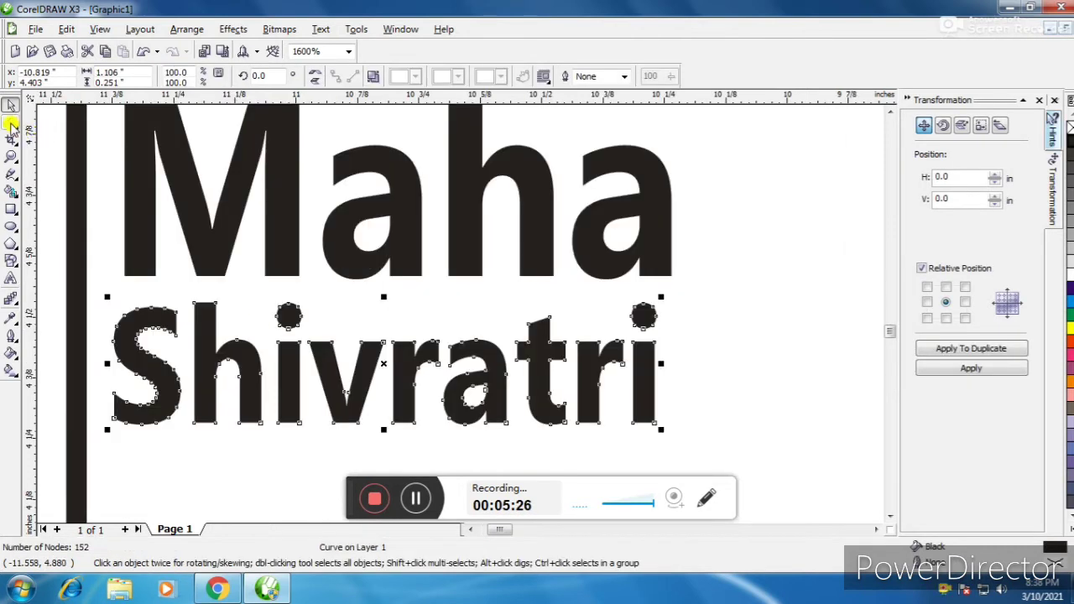
Stretch the letter t of the Shivratri curve by raising its two top nodes until the stem meets the h of Maha.
key("F10")
left_click_drag(506, 293, 572, 333)
key("Up")
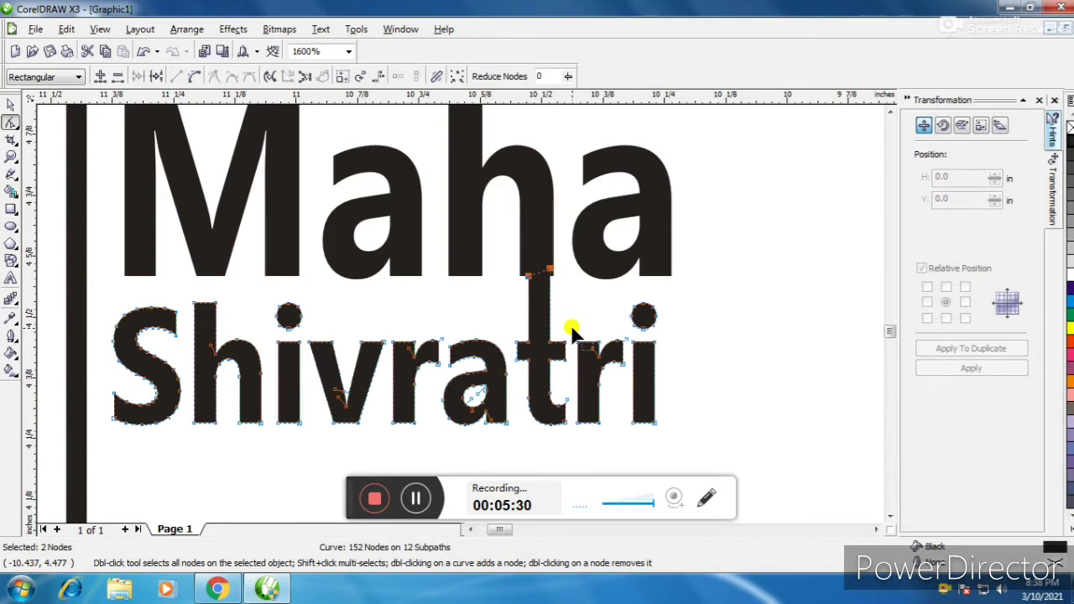
key("Up")
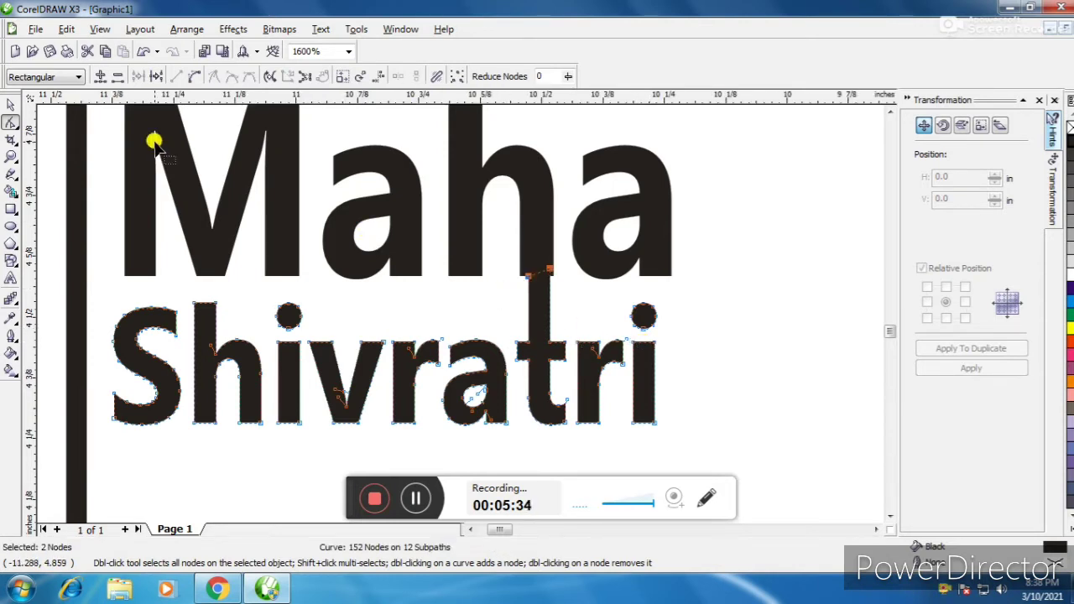
left_click(13, 101)
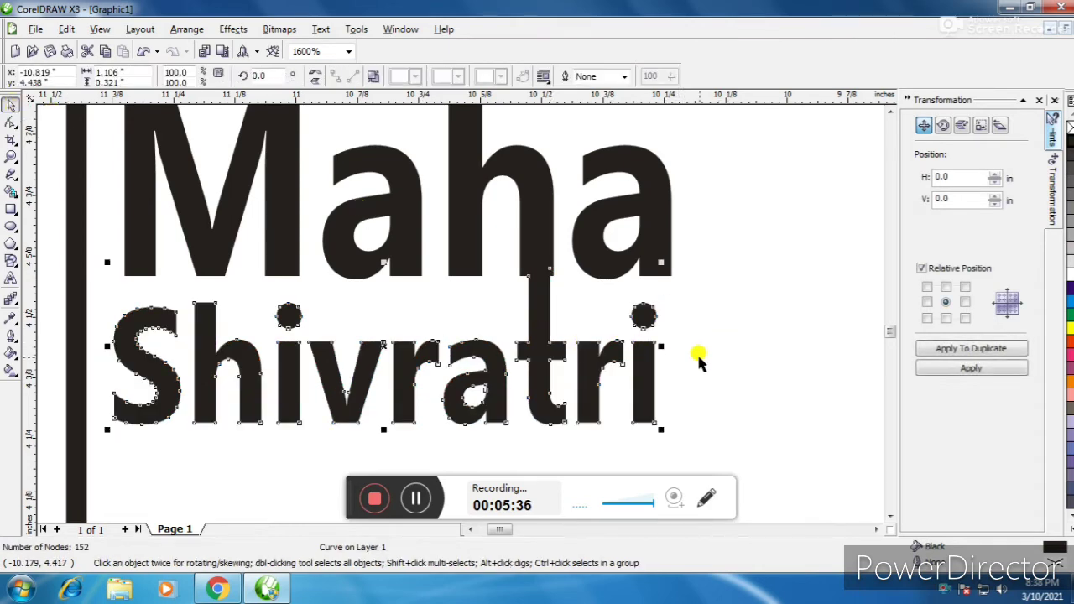
key("space")
Place a copy of the word Maha above the original, beside the trident's prongs.
scroll(451, 289, "down", 2)
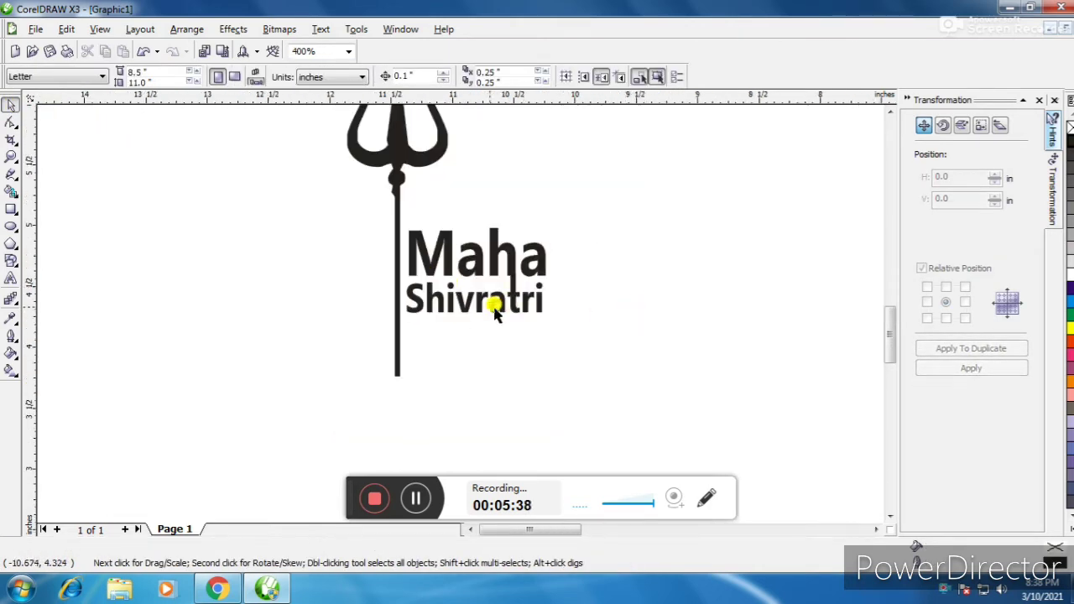
scroll(492, 304, "up", 1)
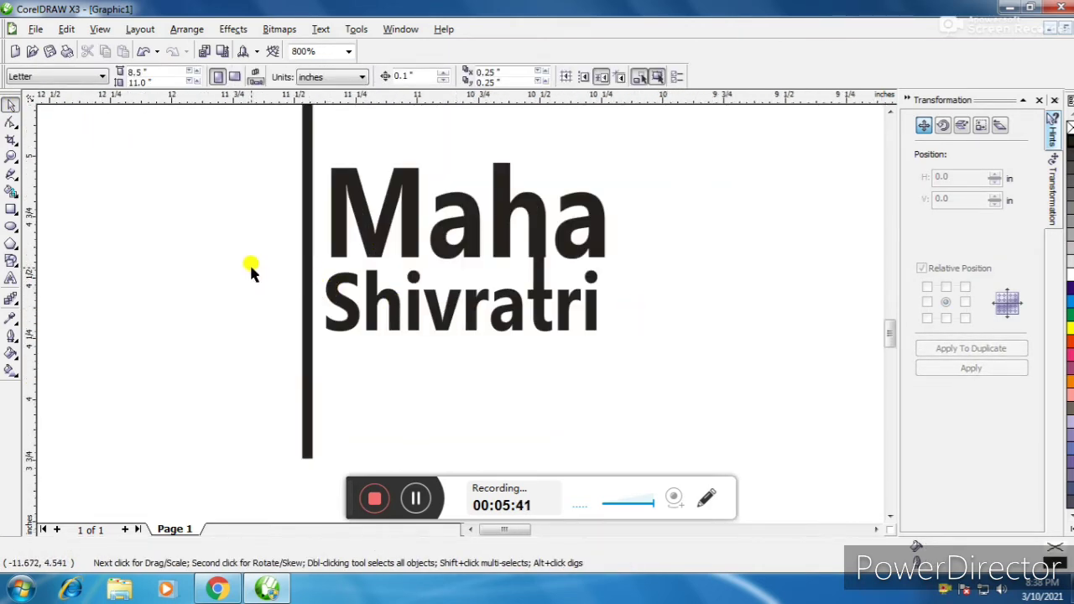
scroll(456, 307, "down", 2)
scroll(491, 325, "down", 1)
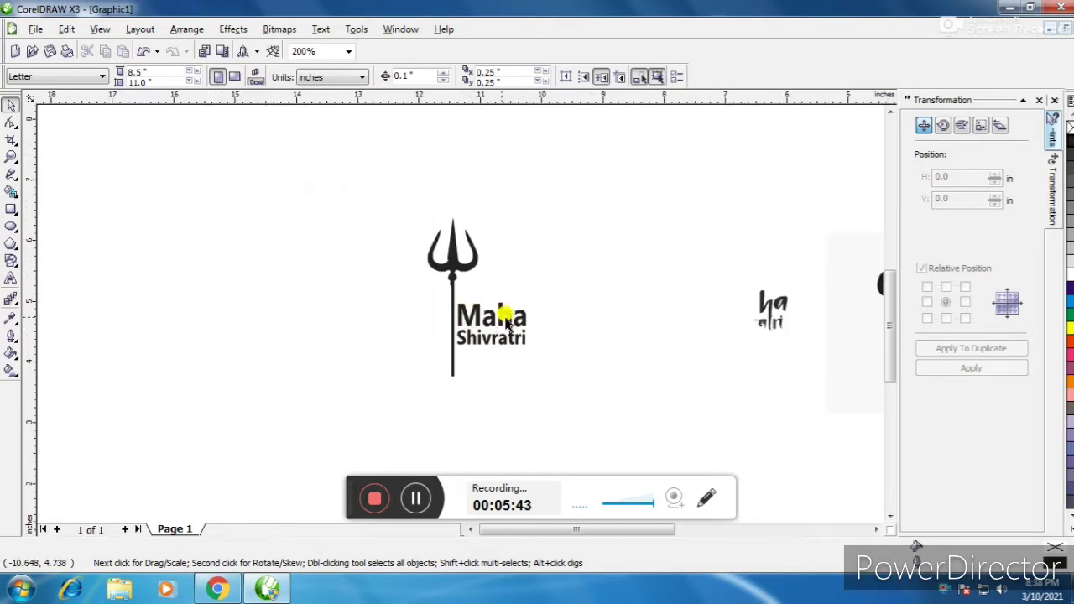
scroll(506, 323, "up", 1)
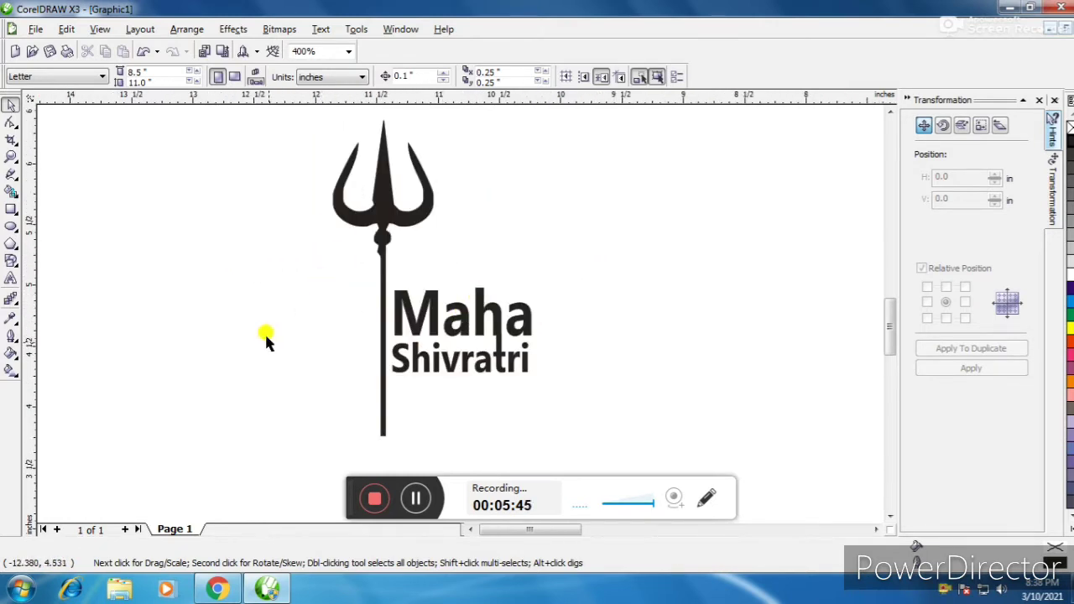
left_click(426, 300)
left_click_drag(426, 300, 453, 220)
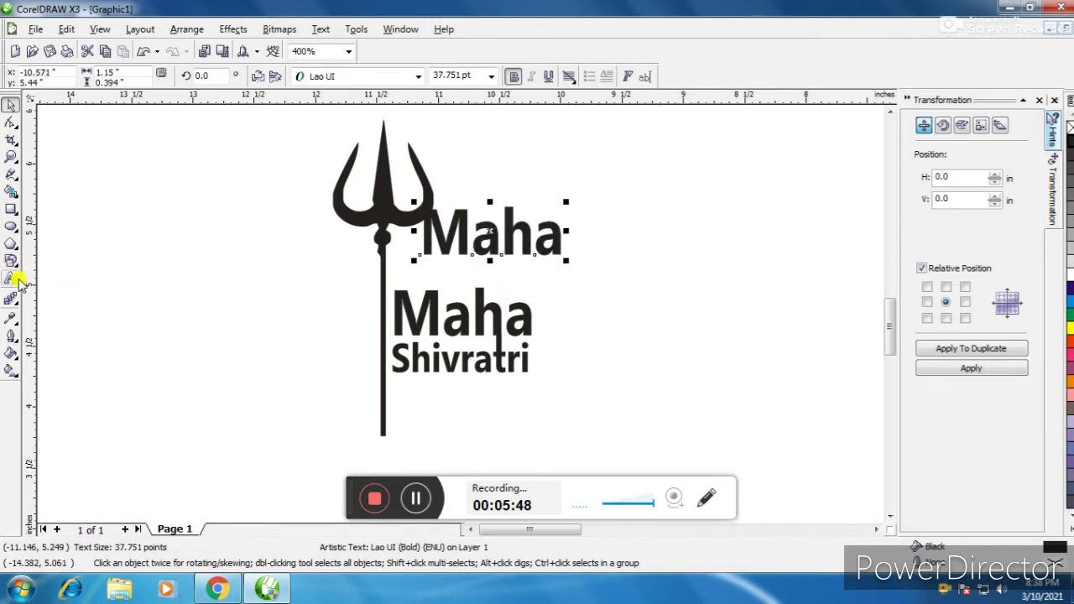
Retype the copied word as Happy and shrink it to about 15.8 pt, placed just above Maha next to the shaft.
left_click(11, 278)
double_click(431, 218)
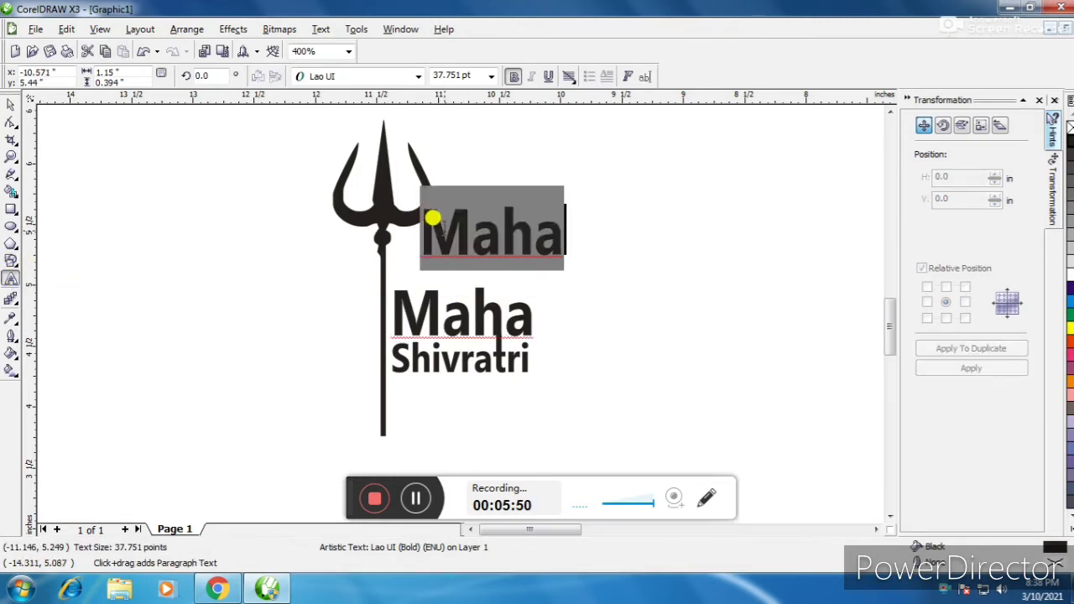
type("Happ")
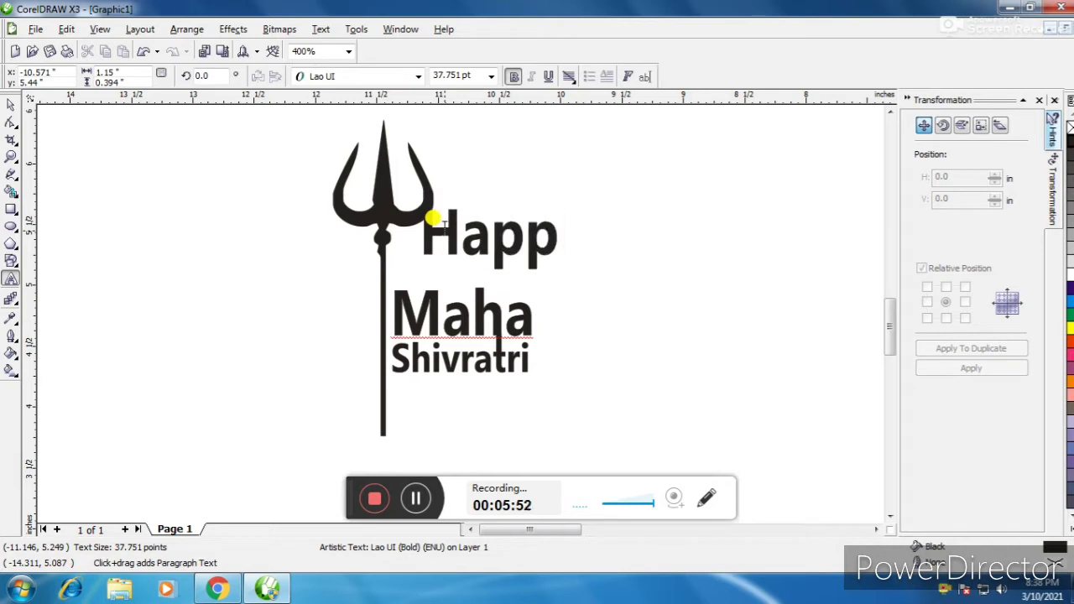
type("y")
key("Escape")
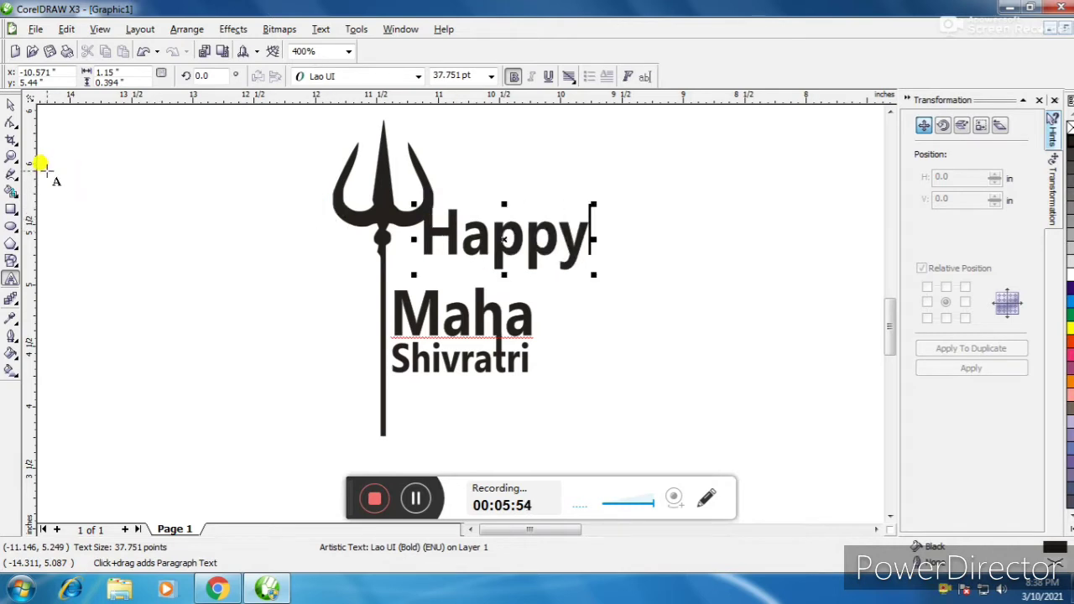
left_click(11, 104)
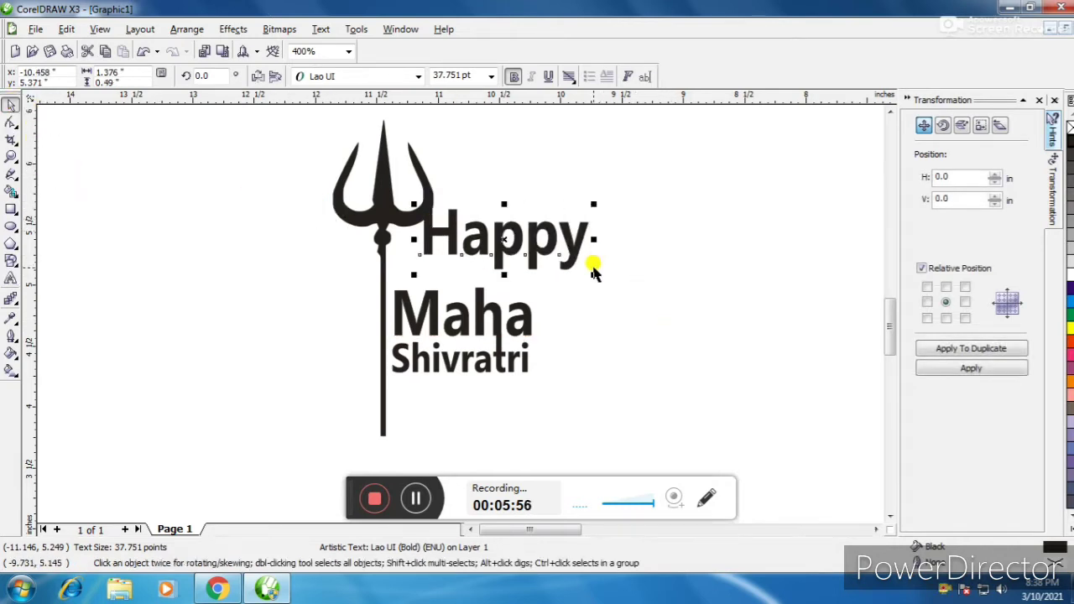
left_click_drag(589, 268, 424, 261)
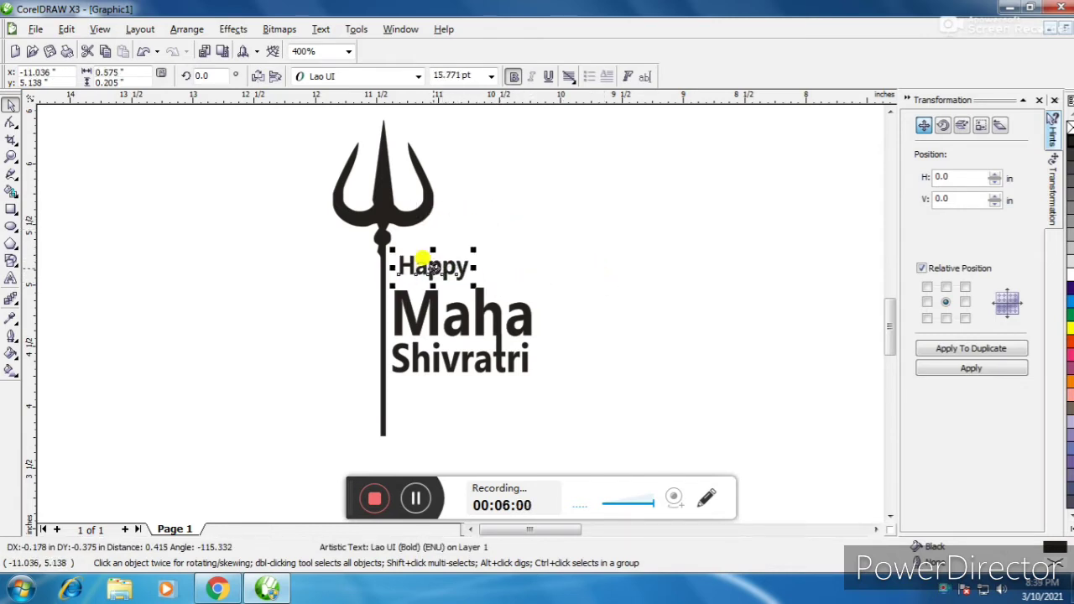
Set the word Happy in Rage Italic after trying QTSchoolCentury, and enlarge it to about 21.4 pt.
left_click(416, 77)
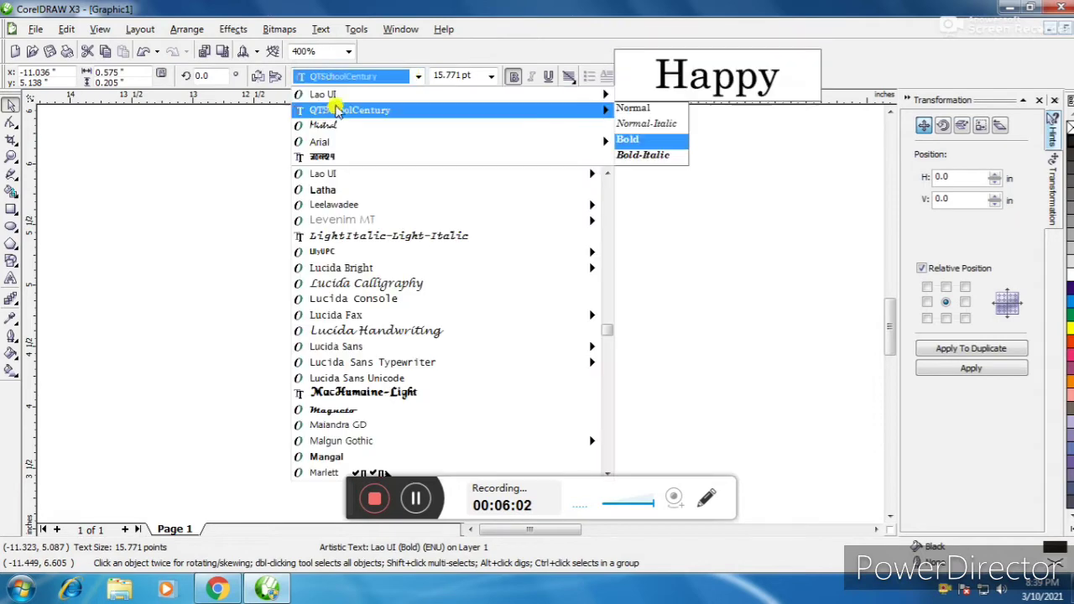
left_click(333, 110)
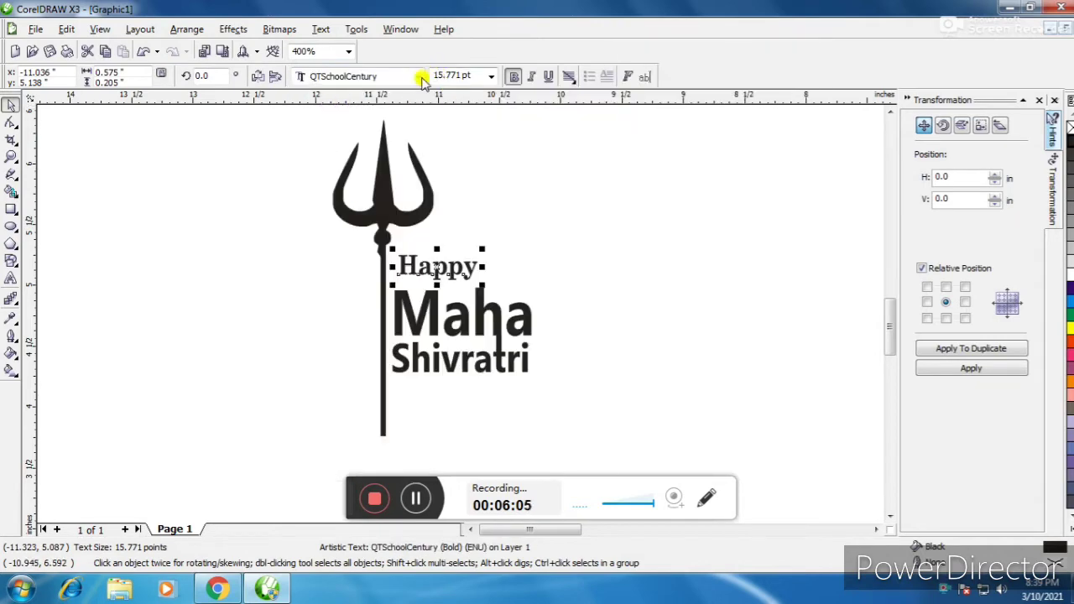
left_click(417, 78)
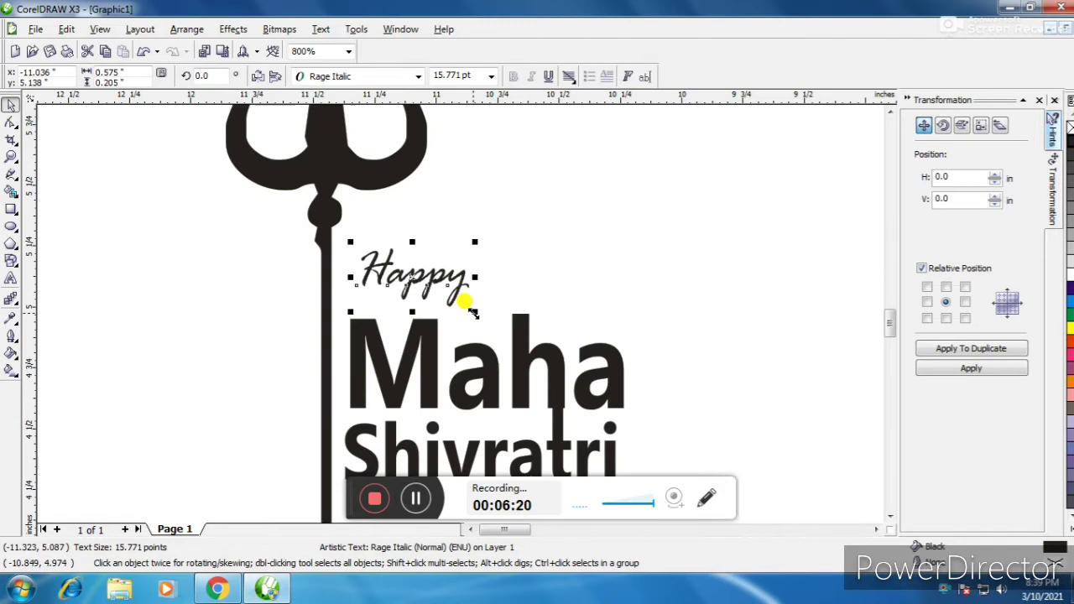
left_click_drag(462, 299, 480, 307)
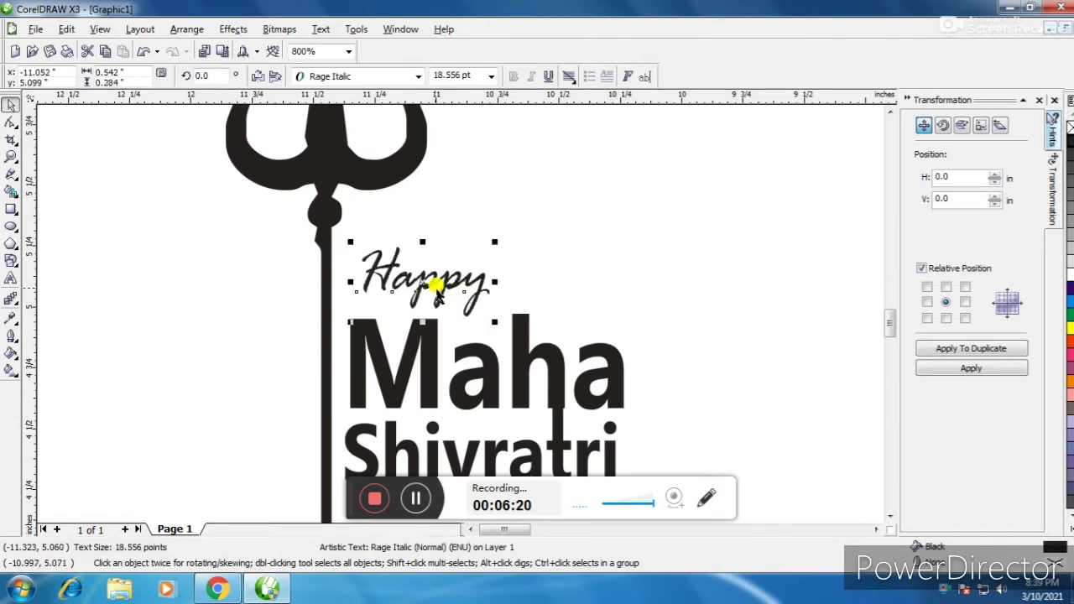
left_click_drag(495, 241, 516, 229)
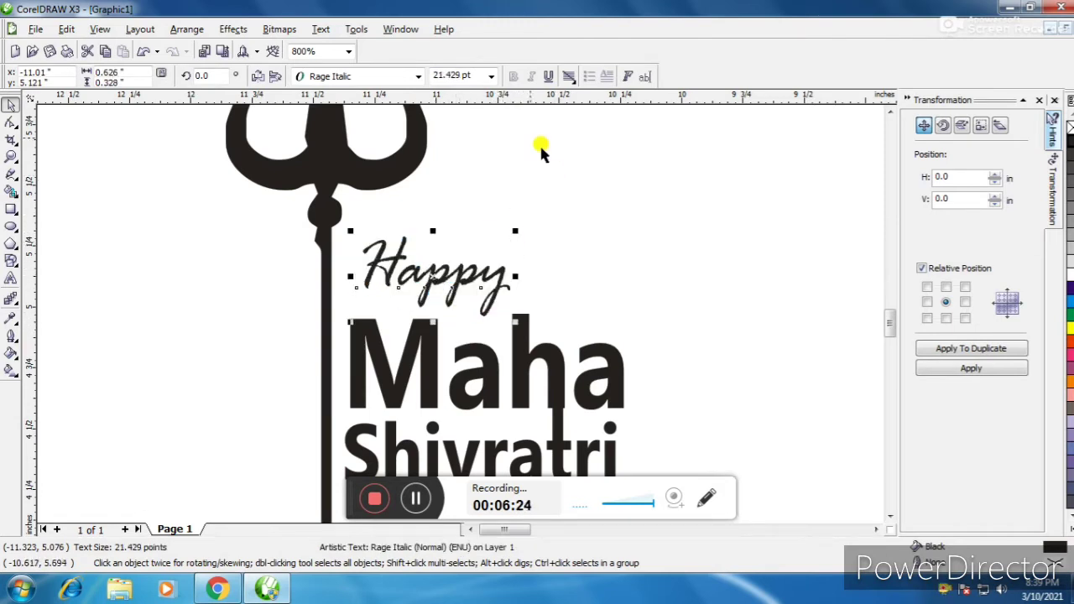
Try Mistral on the word Happy, browse the other fonts and apply Sunshoe.
left_click(416, 77)
left_click(365, 140)
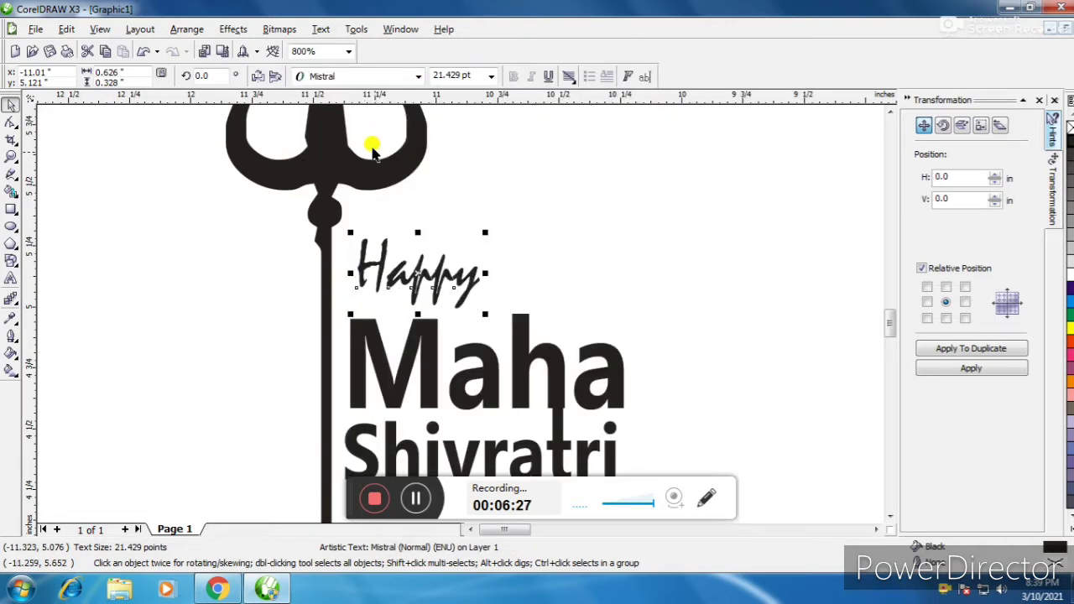
left_click(417, 76)
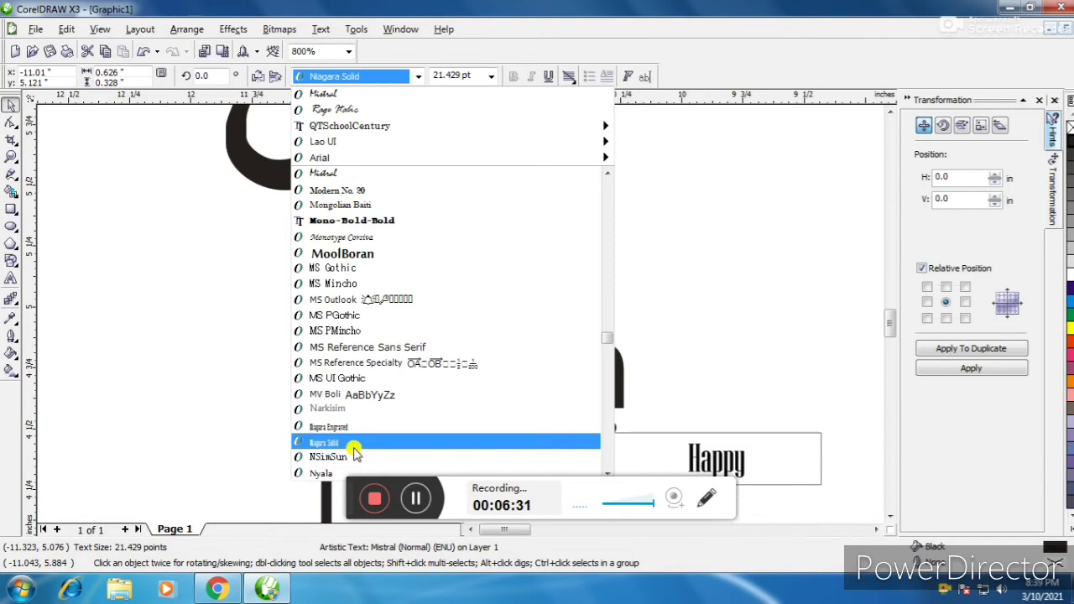
scroll(354, 452, "up", 5)
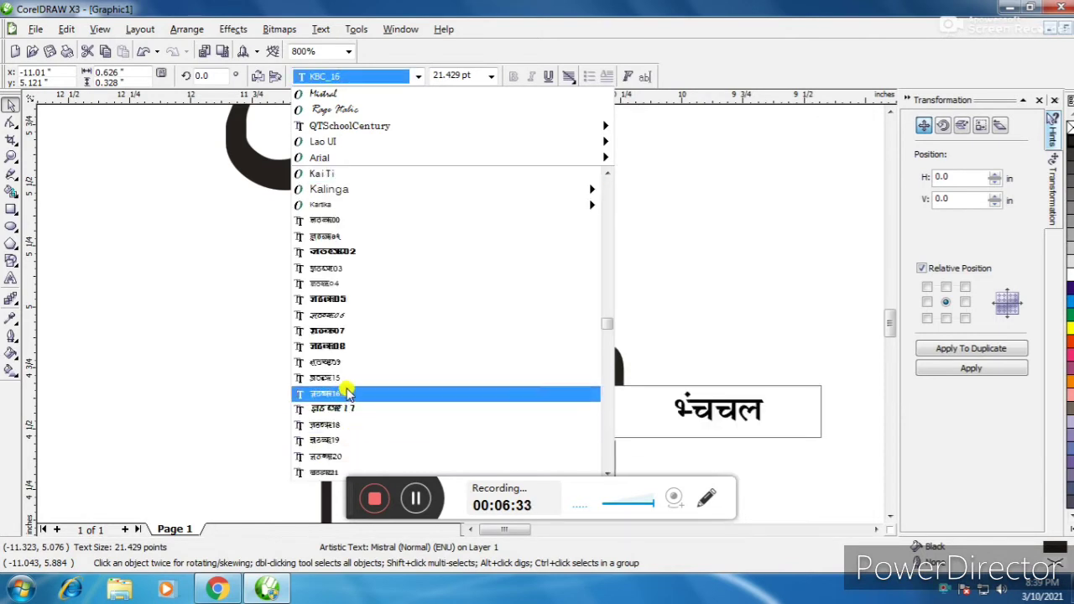
scroll(348, 427, "down", 10)
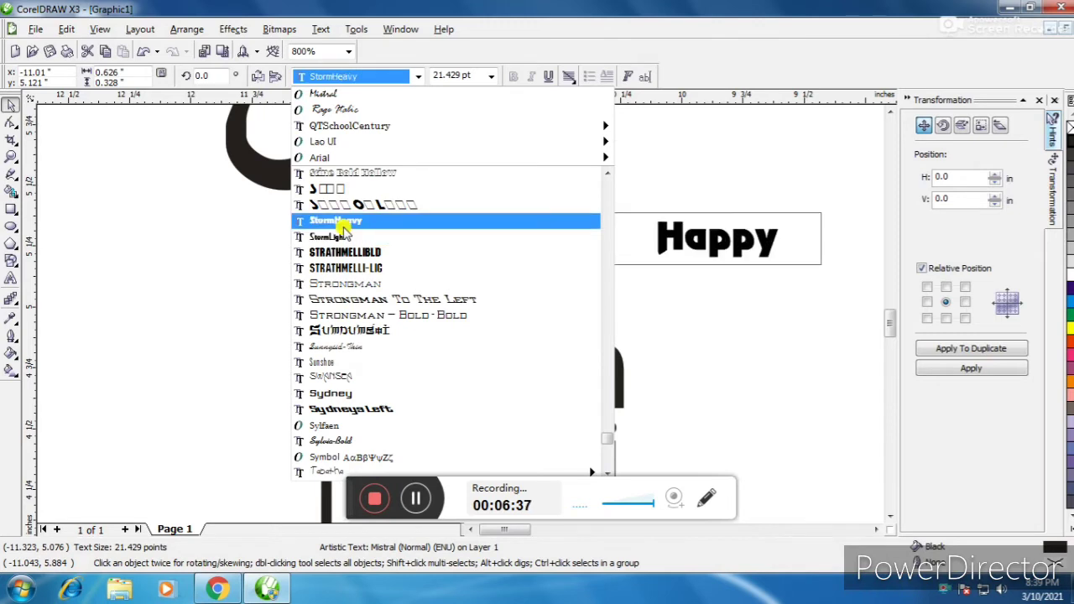
left_click(346, 362)
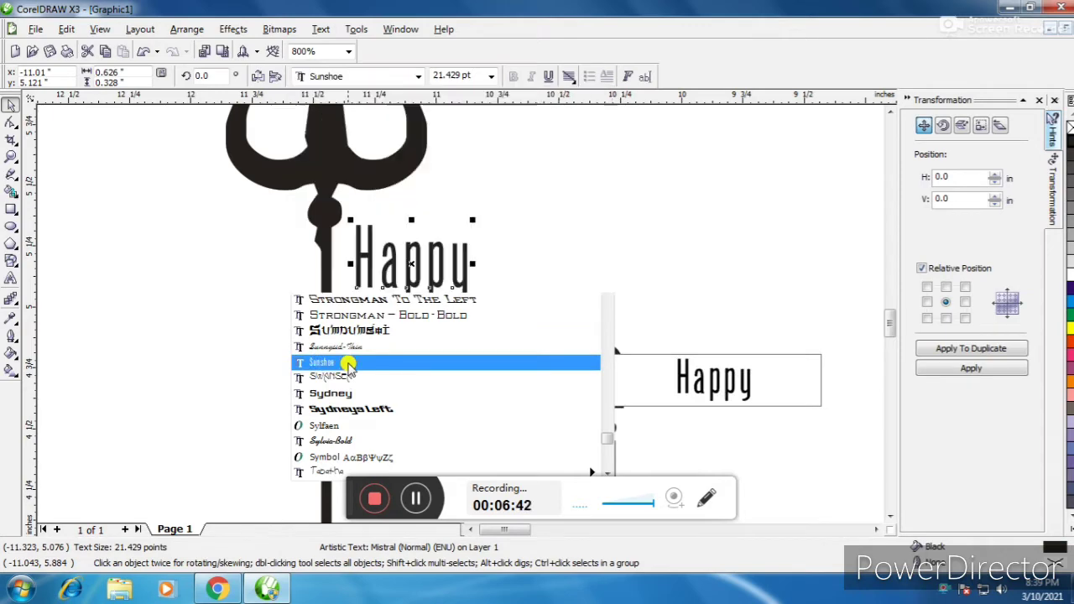
left_click(546, 267)
Try the Sunshoe font on the word Maha and undo the change.
left_click(482, 355)
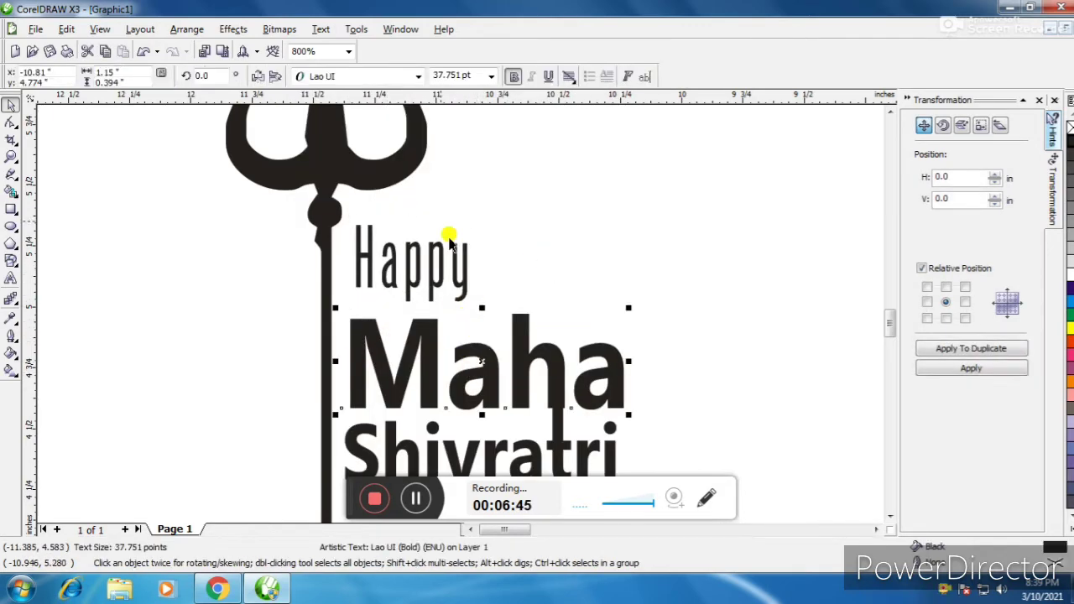
left_click(380, 76)
left_click(321, 111)
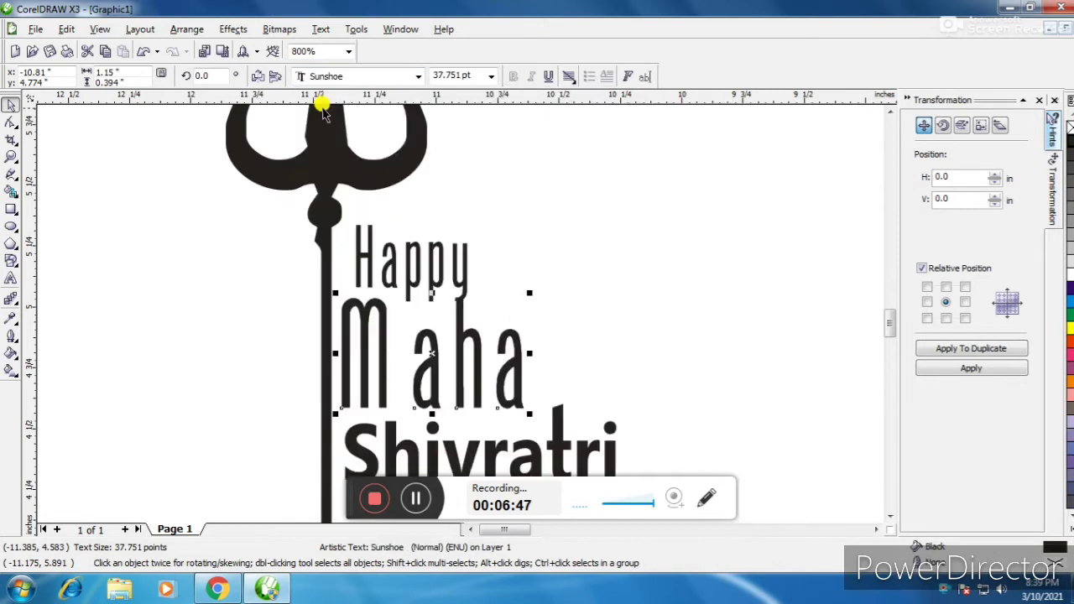
scroll(456, 294, "down", 2)
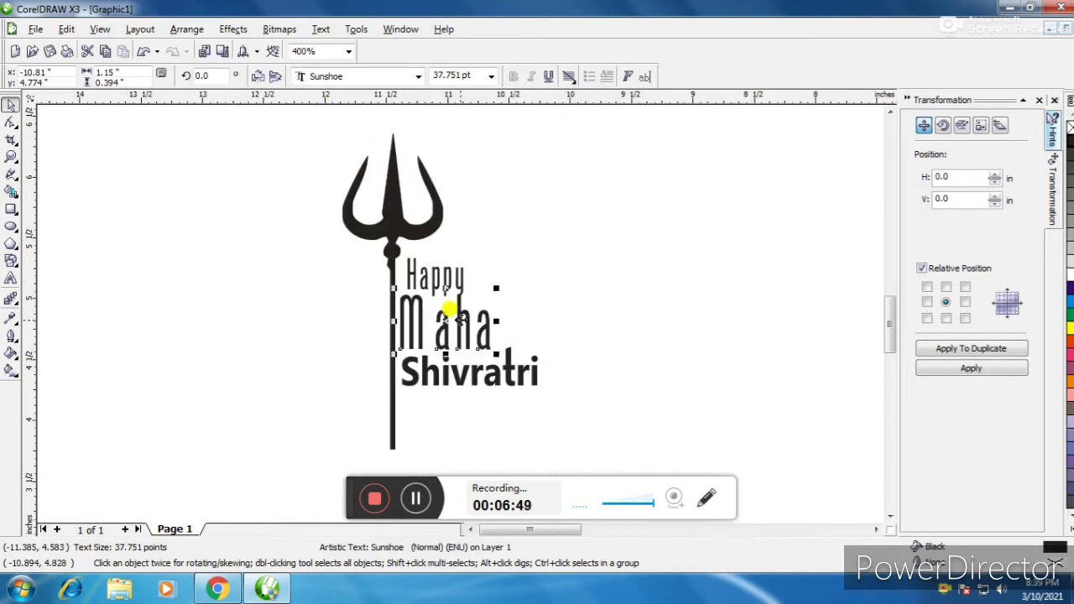
key("ctrl+z")
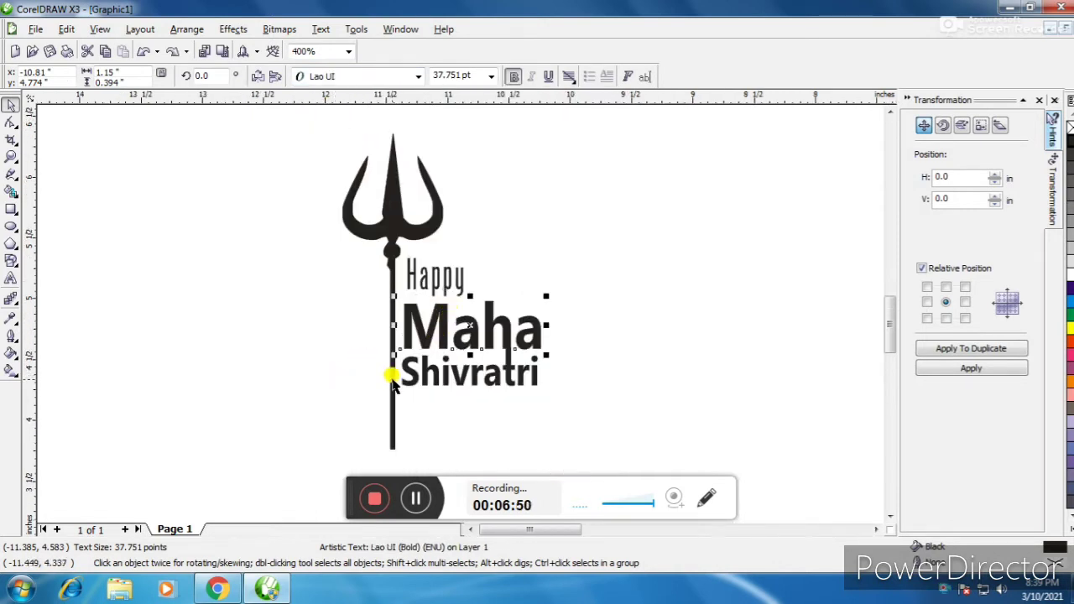
left_click(583, 346)
Switch to Chrome and change the Google Images search to shiv png.
scroll(470, 327, "down", 1)
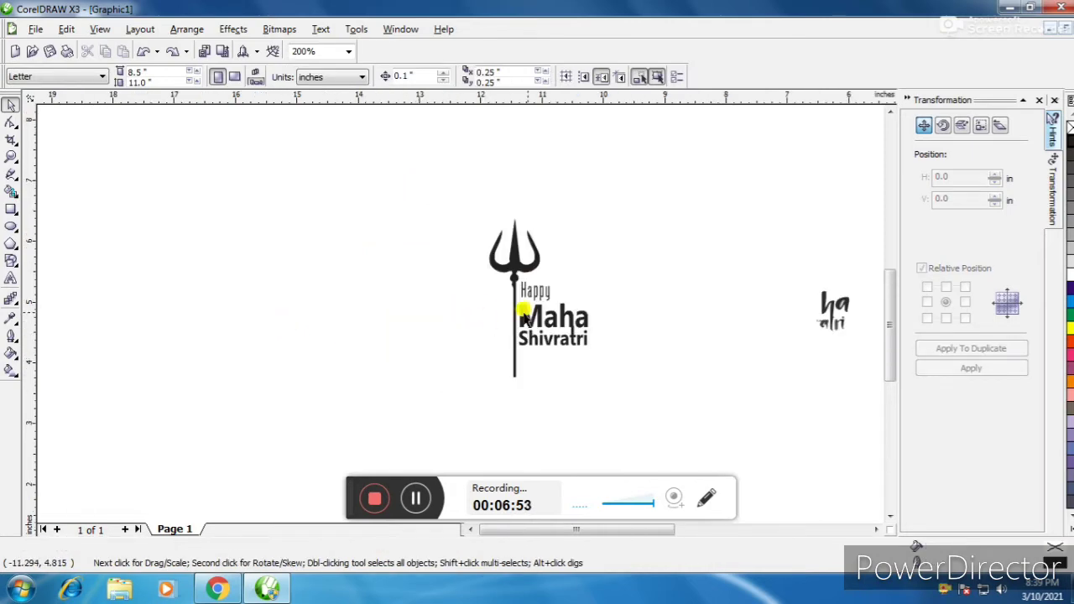
mouse_move(231, 591)
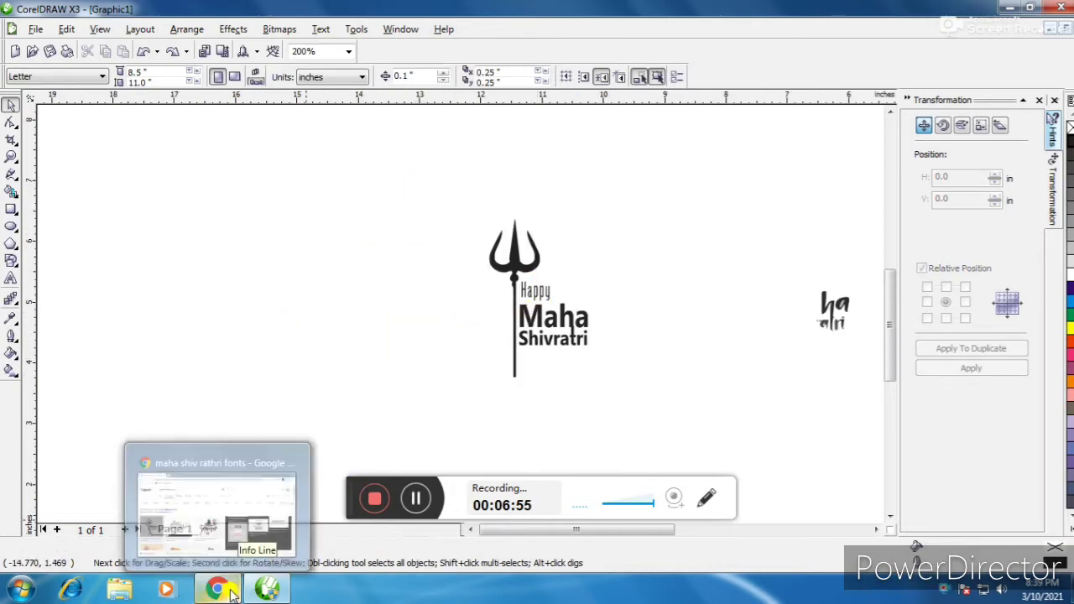
left_click(227, 591)
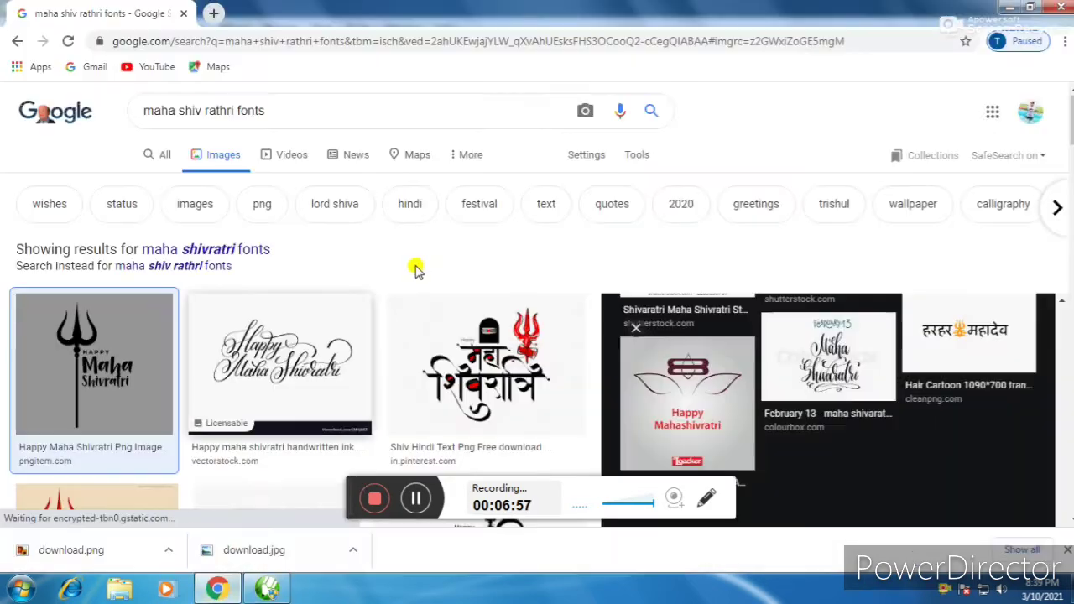
left_click_drag(268, 112, 201, 106)
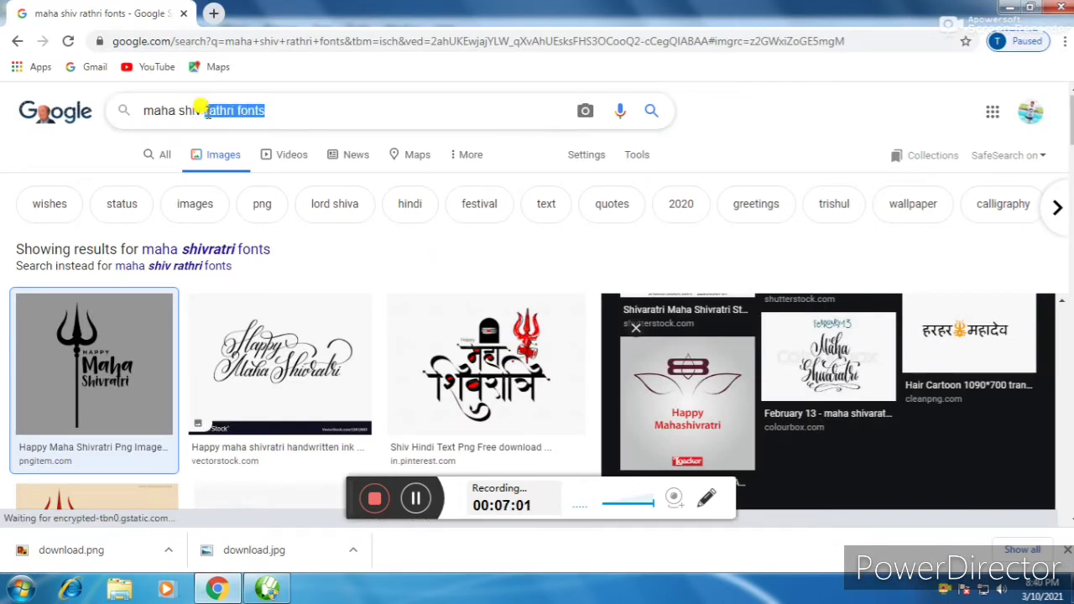
key("BackSpace")
left_click_drag(170, 104, 119, 114)
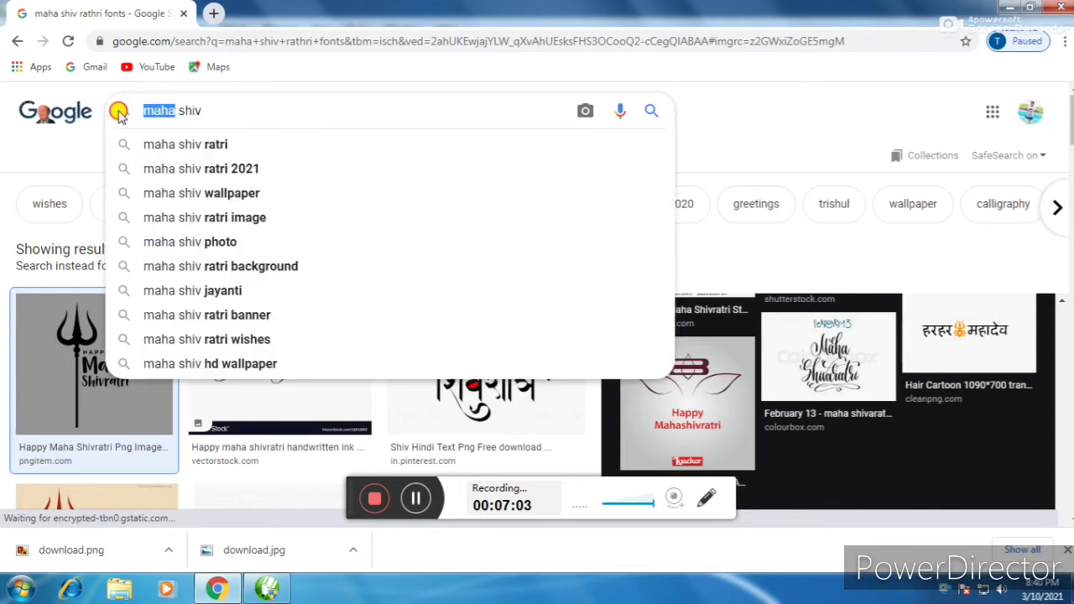
key("BackSpace")
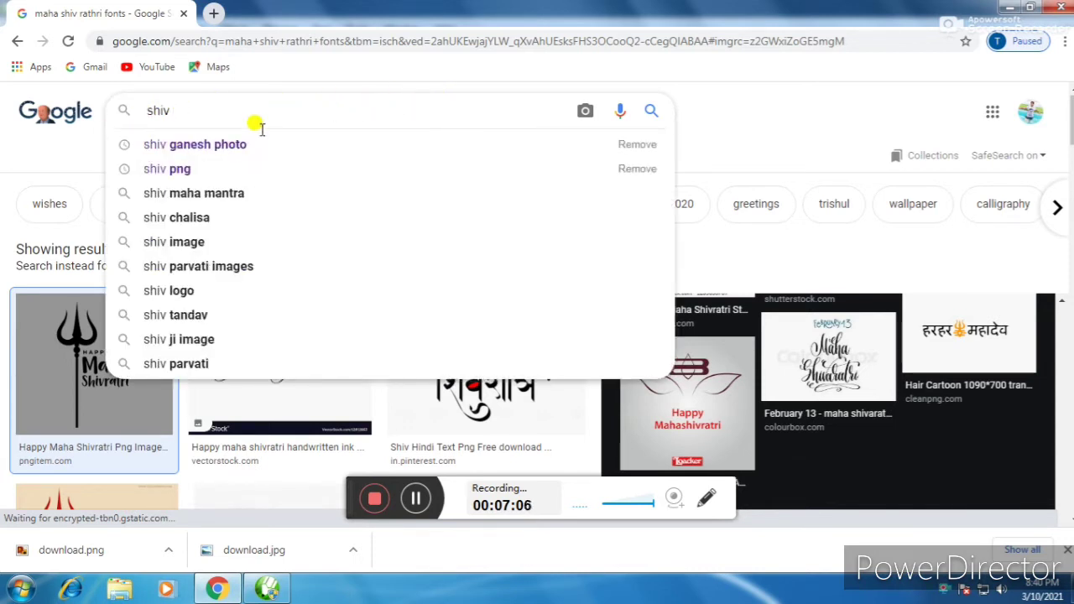
left_click(181, 168)
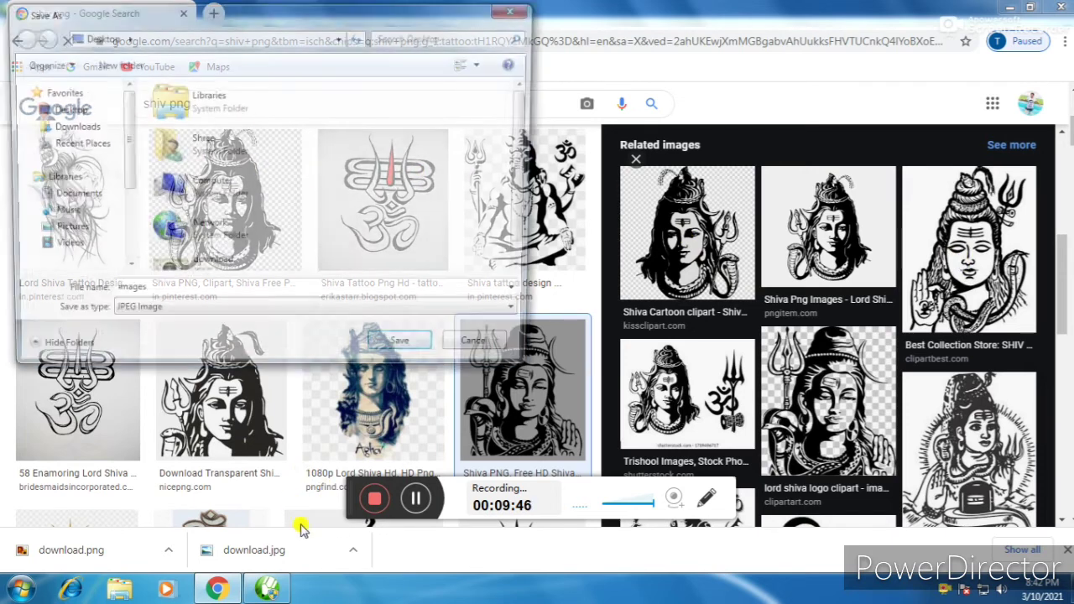
Save the line-drawn Shiva image as a JPEG and the Shiva Cartoon clipart as a PNG, both named images, on the Desktop.
left_click(52, 110)
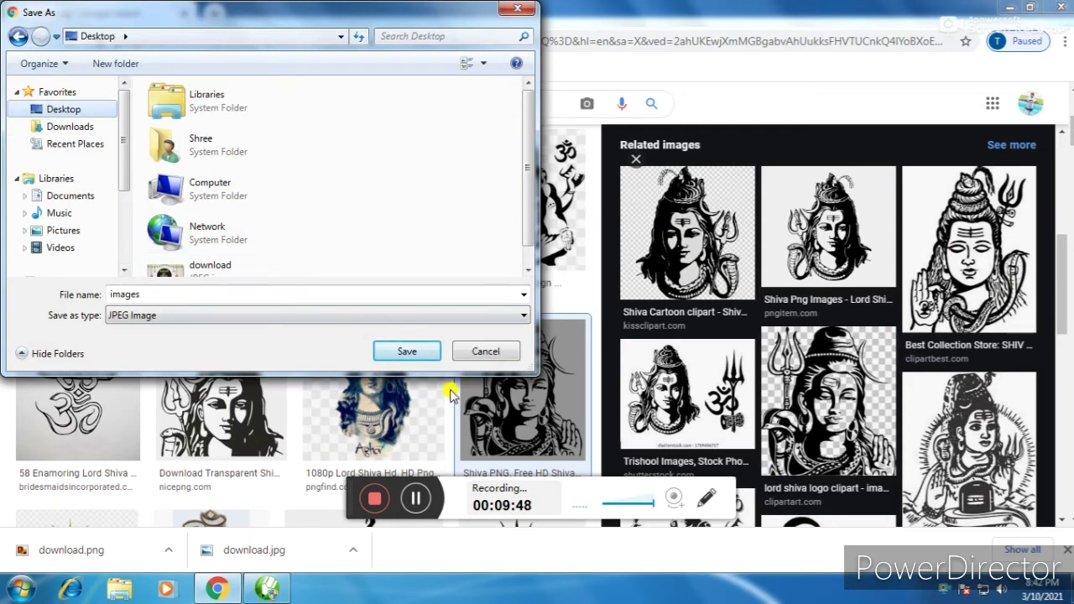
left_click(411, 353)
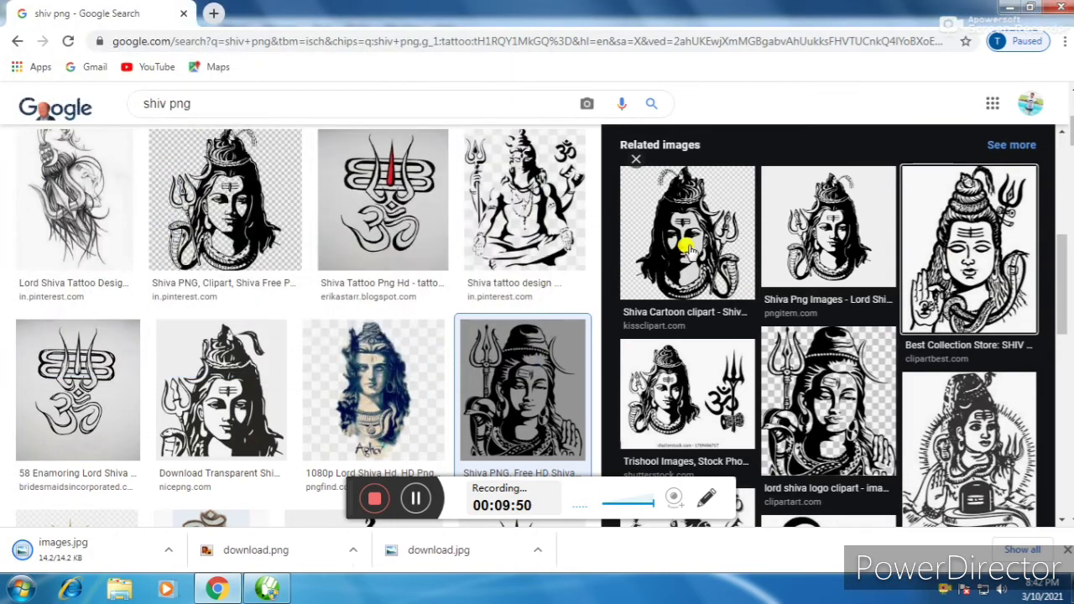
right_click(686, 248)
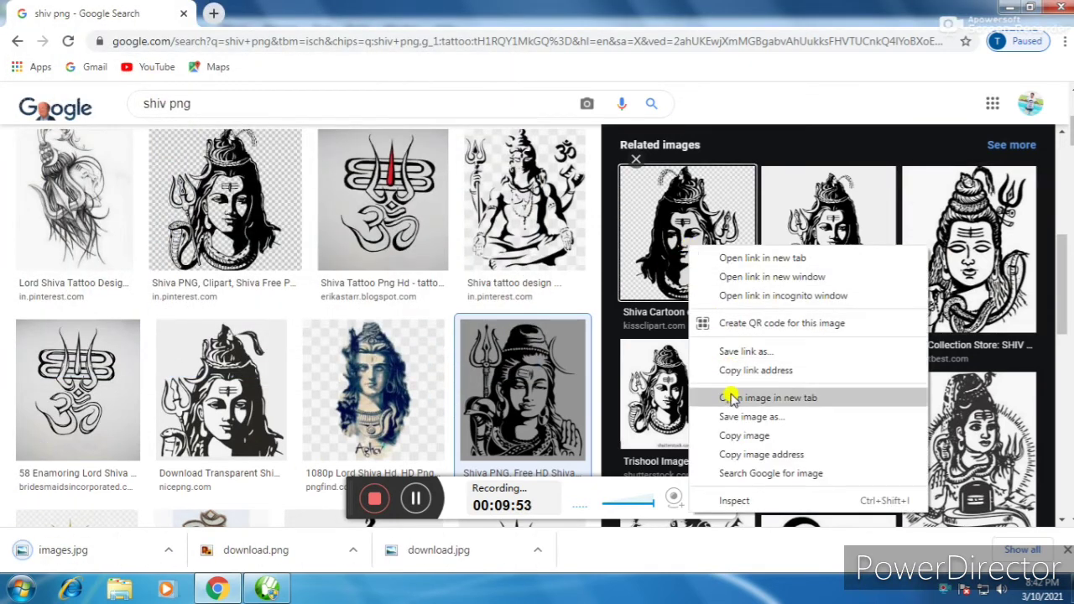
left_click(745, 416)
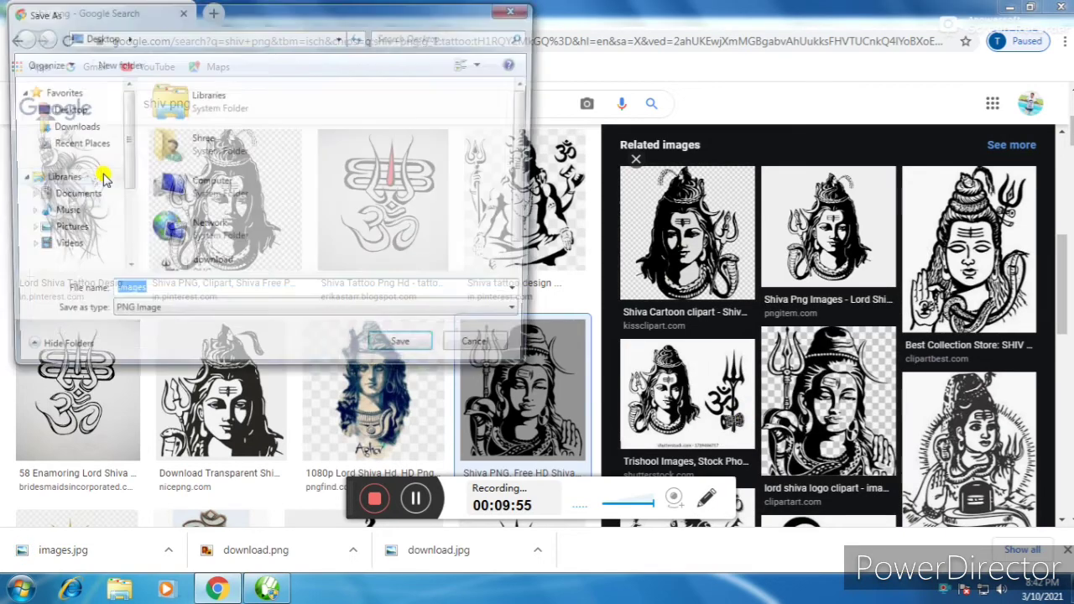
left_click(63, 109)
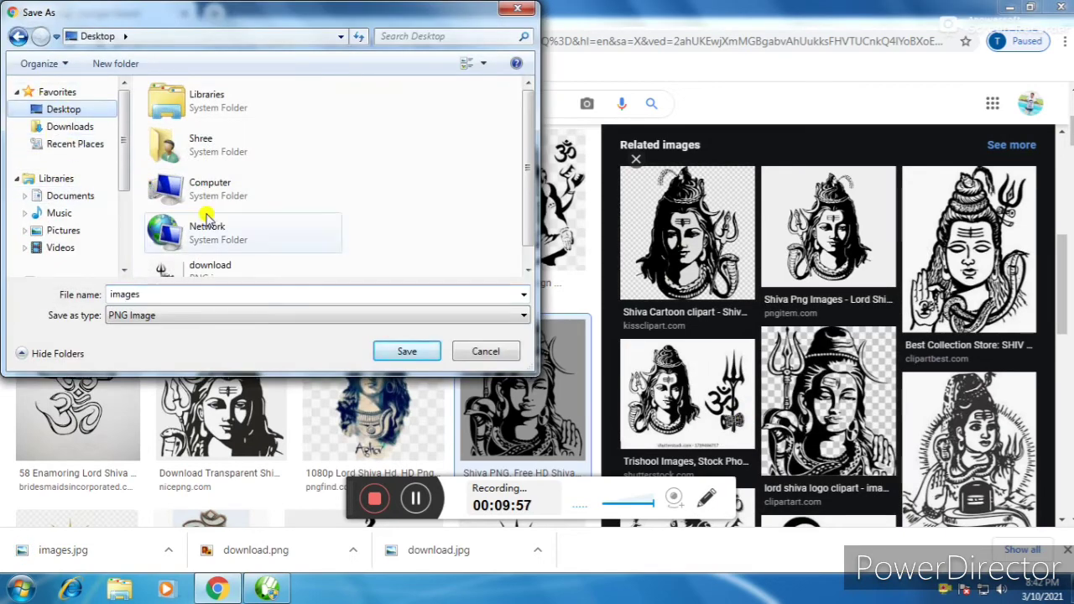
left_click(406, 349)
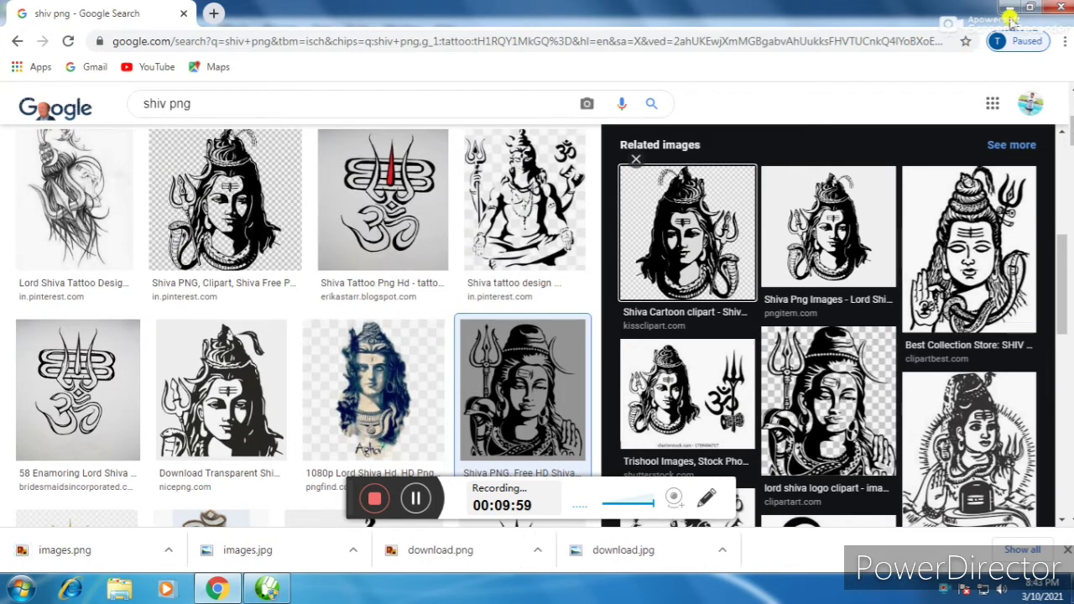
Switch to CorelDRAW and import both Shiva pictures, the PNG and the JPEG named images, from the Desktop.
key("alt+Tab")
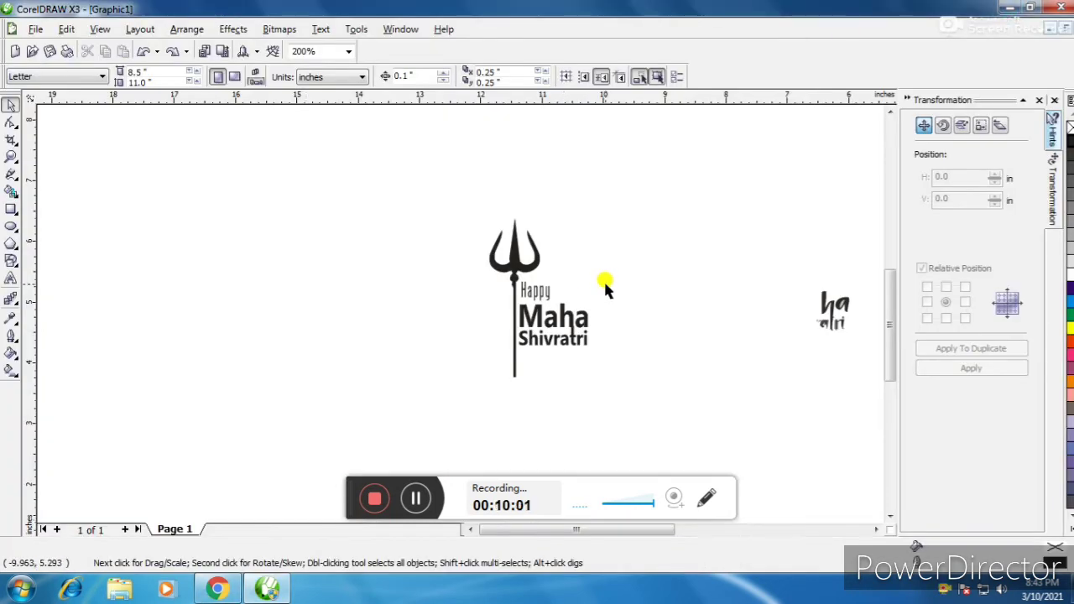
key("ctrl+i")
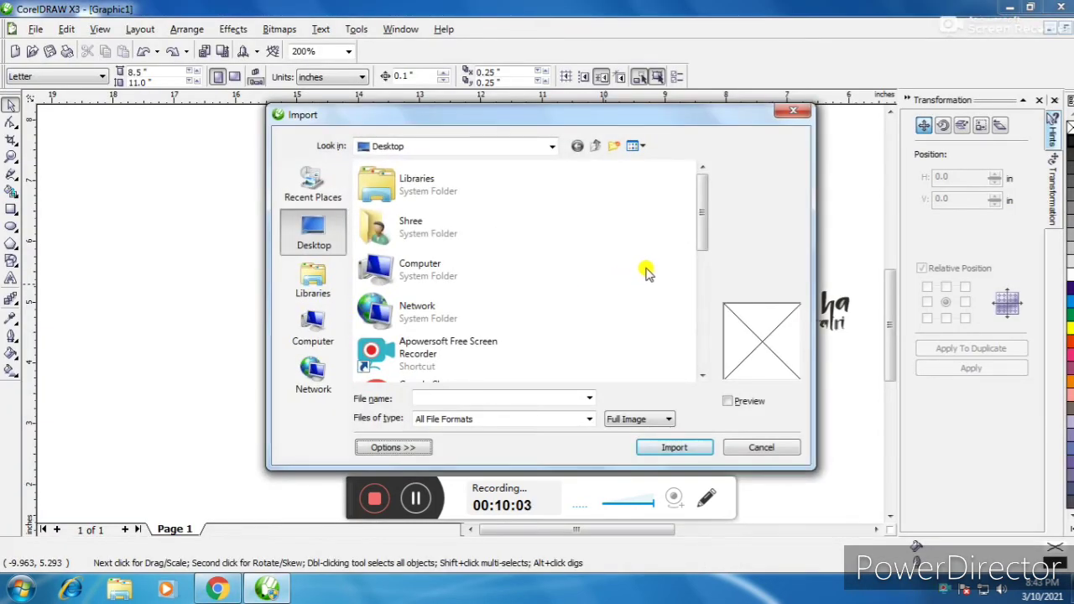
left_click_drag(696, 211, 699, 310)
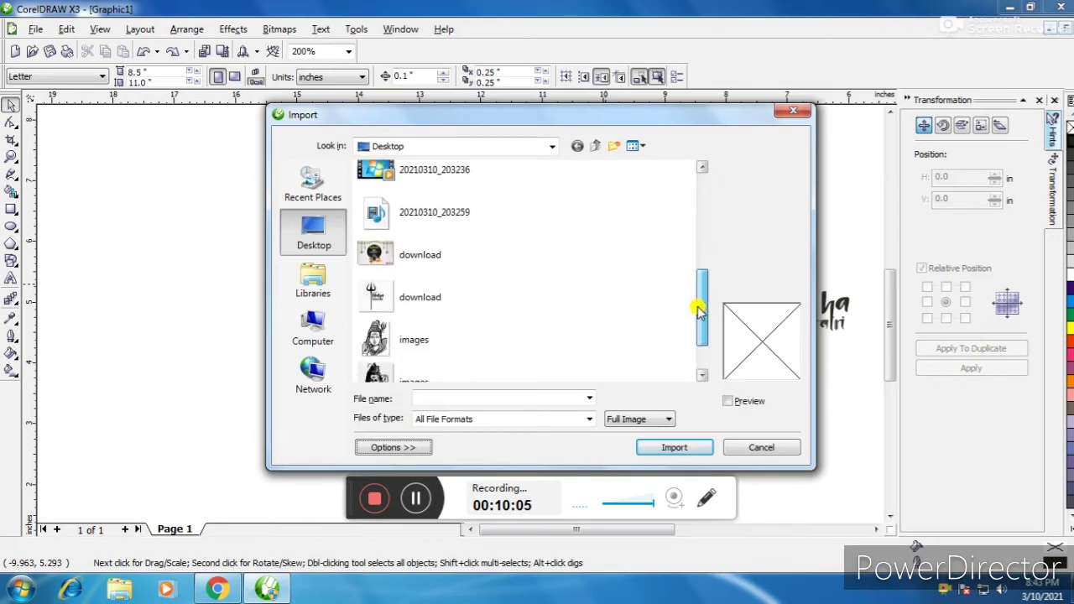
left_click(382, 336)
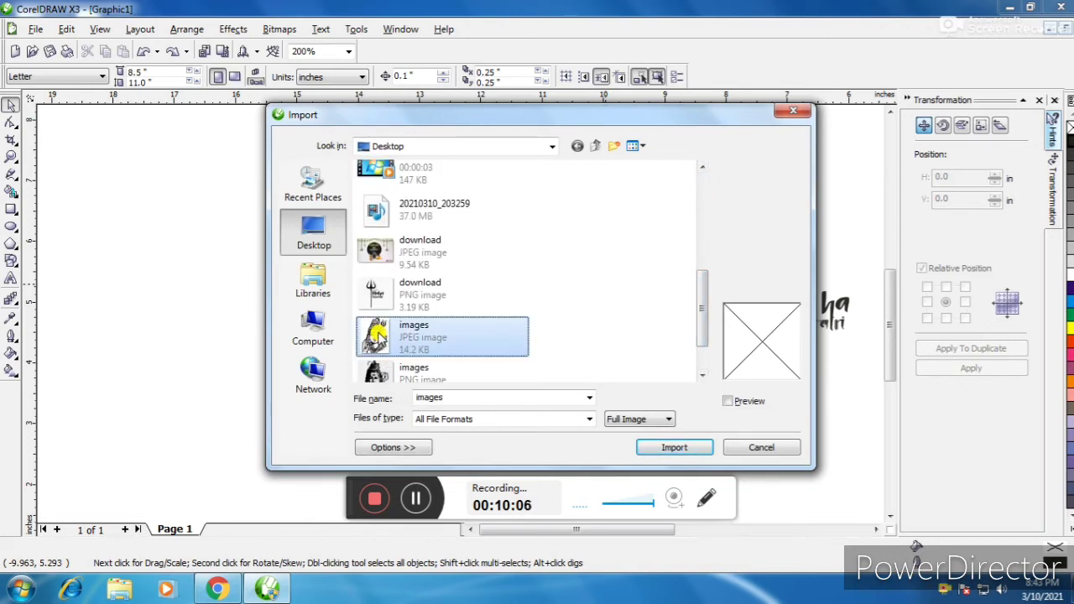
left_click(388, 376)
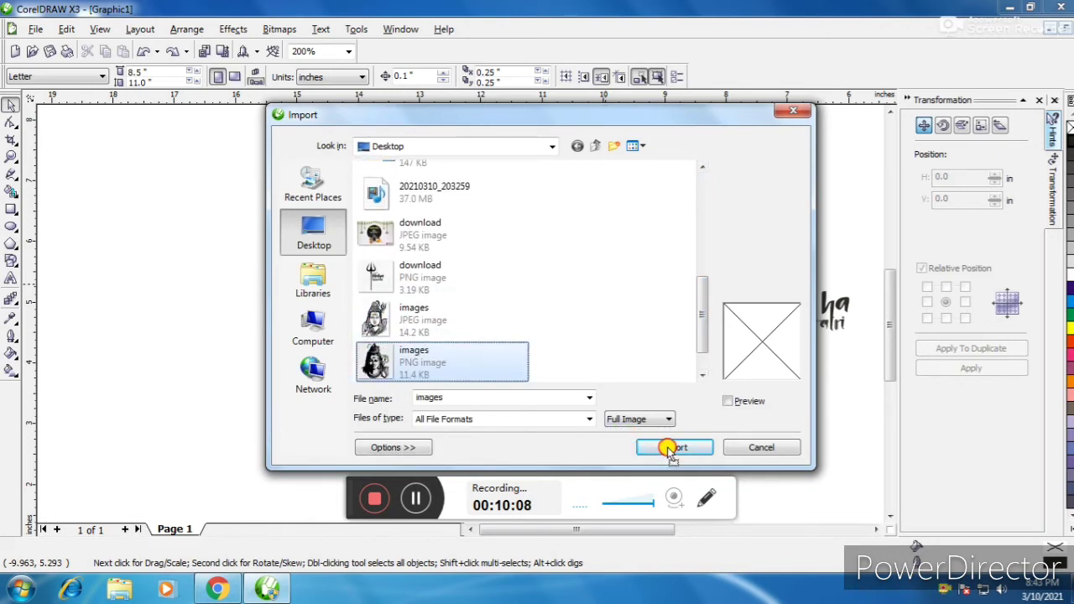
left_click(198, 332)
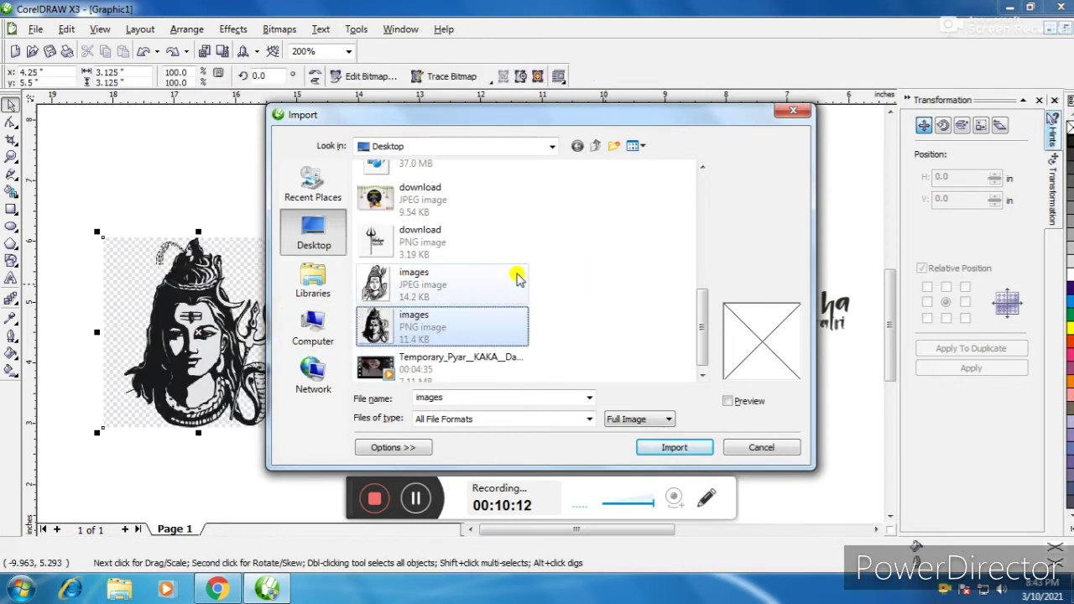
left_click(436, 284)
left_click(134, 220)
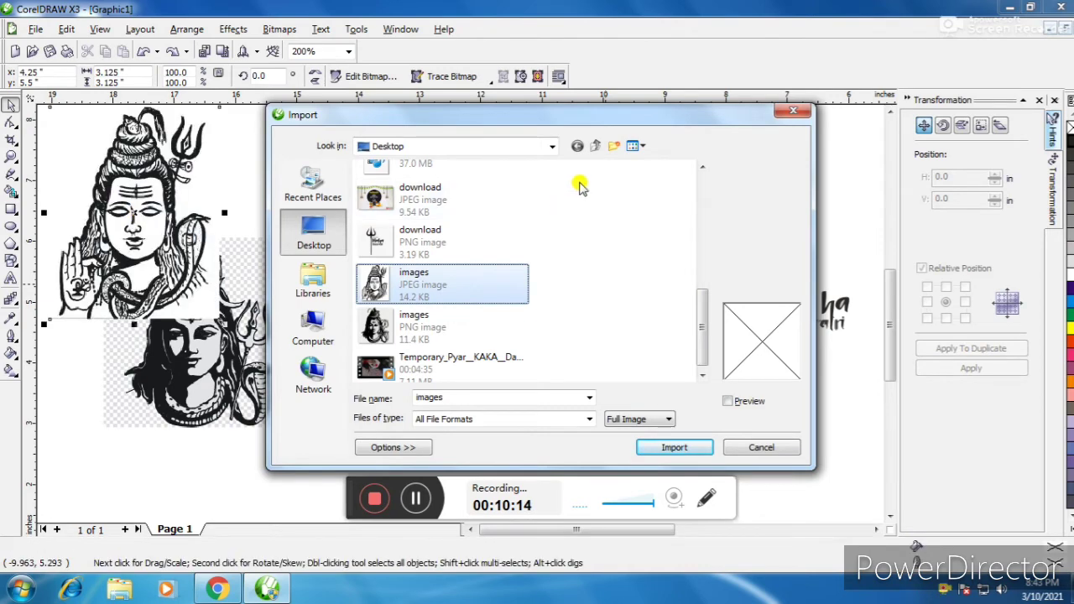
left_click(793, 112)
Separate the overlapping Shiva bitmaps, placing the line-drawn one beside the trident and the checkered one farther out.
left_click(137, 192)
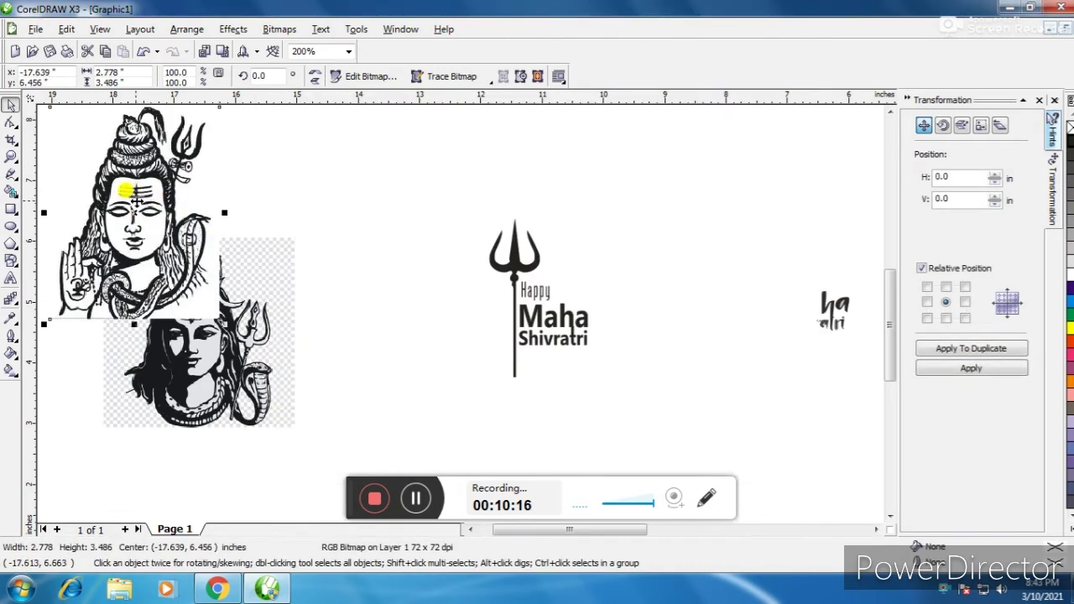
left_click_drag(137, 198, 394, 243)
left_click_drag(210, 297, 154, 278)
Trace the line-drawn Shiva bitmap as Clipart with its background removed, then ungroup the trace and move it across the trident lettering.
left_click(367, 245)
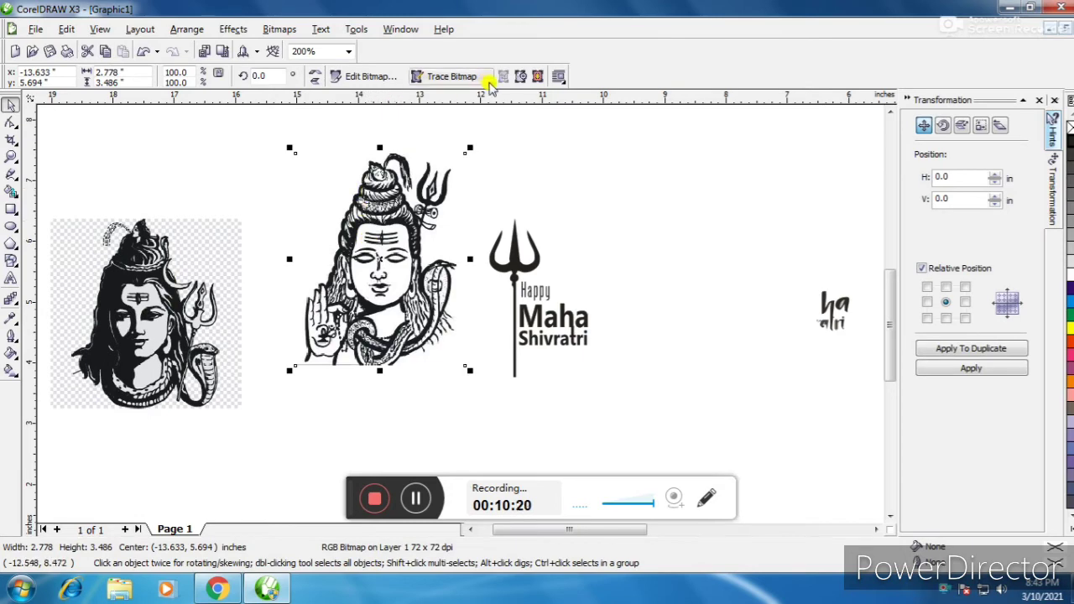
left_click(489, 82)
left_click(451, 162)
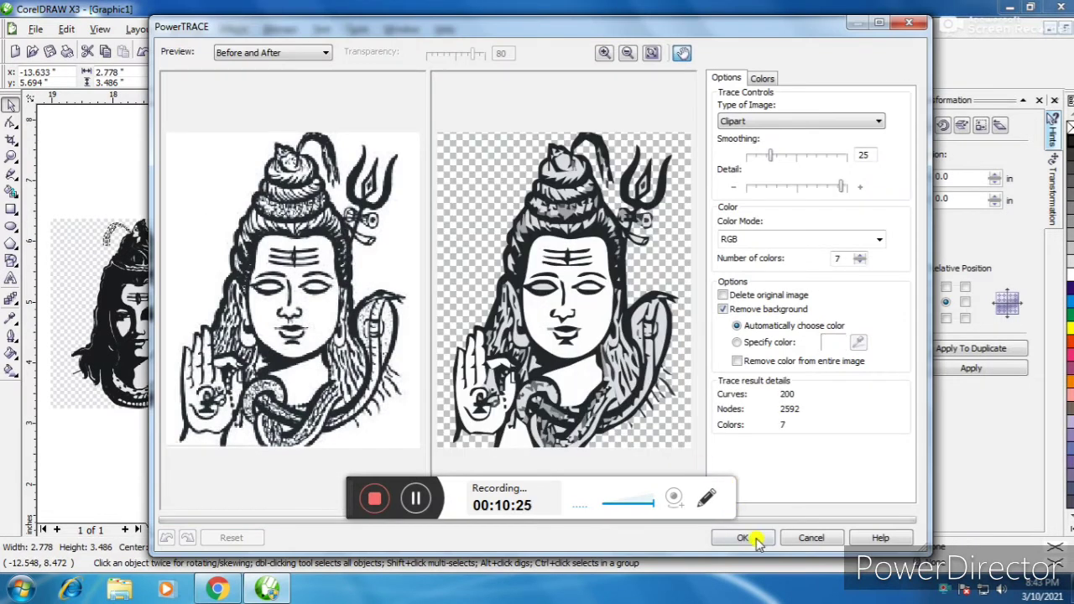
left_click(744, 537)
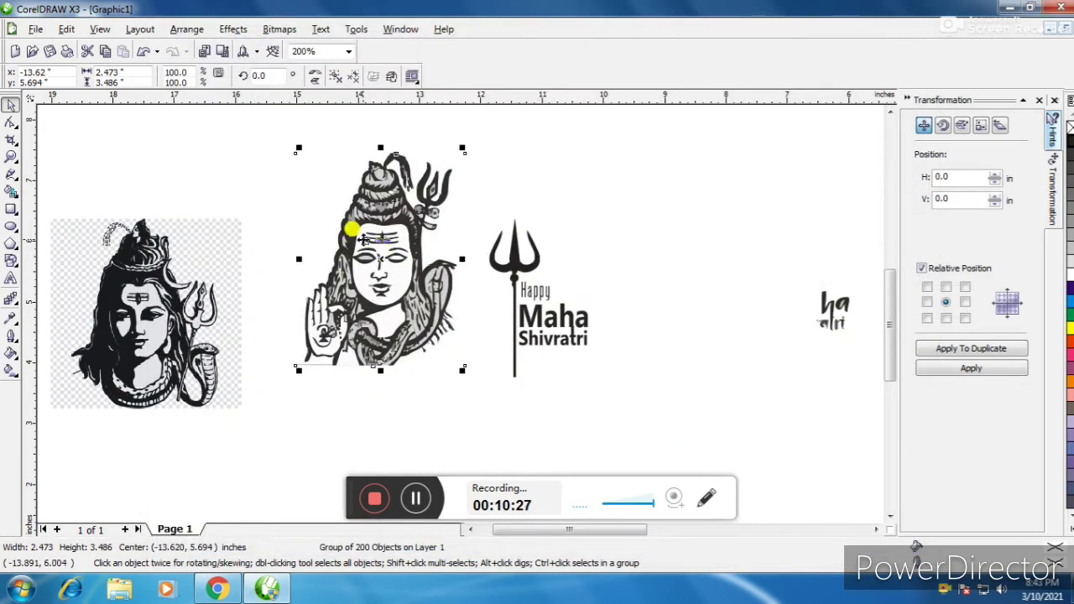
left_click(336, 78)
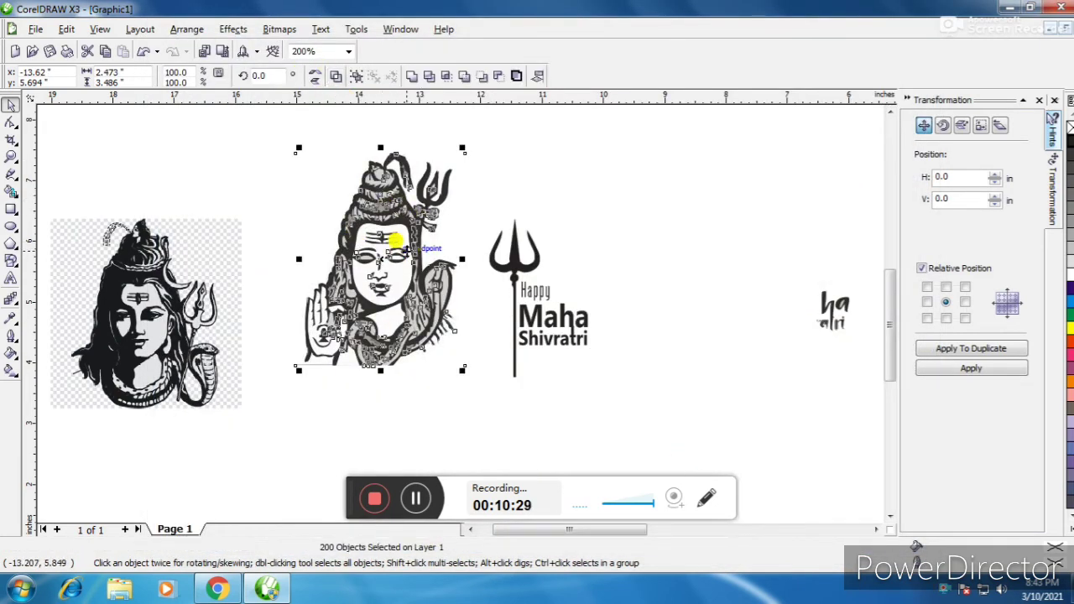
left_click_drag(385, 159, 719, 179)
left_click_drag(354, 263, 374, 255)
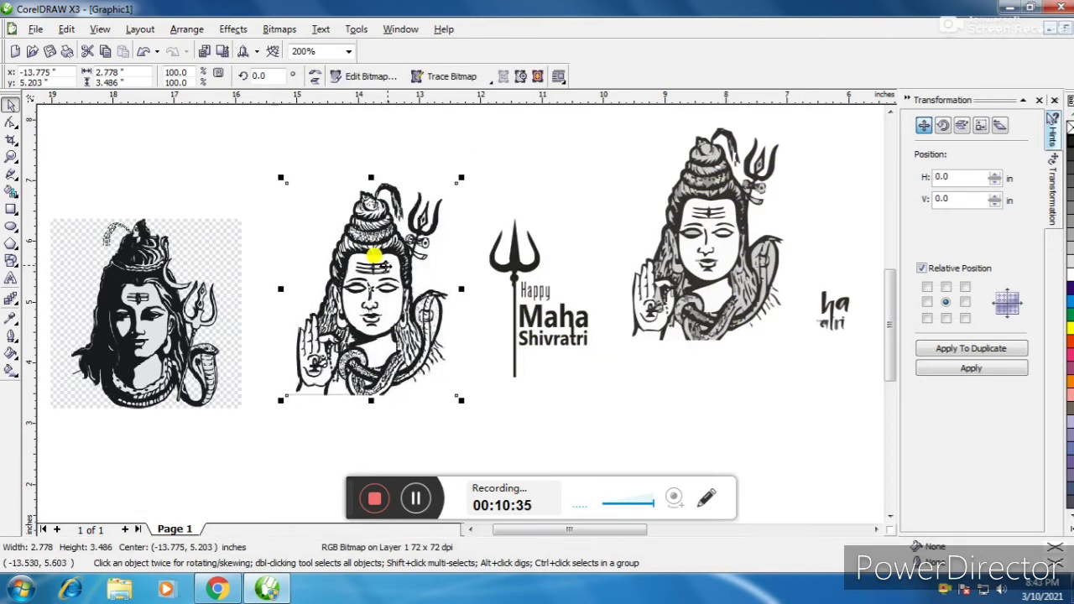
Try moving the face curve out of the traced Shiva, undo the move and delete the whole trace.
left_click(701, 226)
scroll(460, 314, "up", 2)
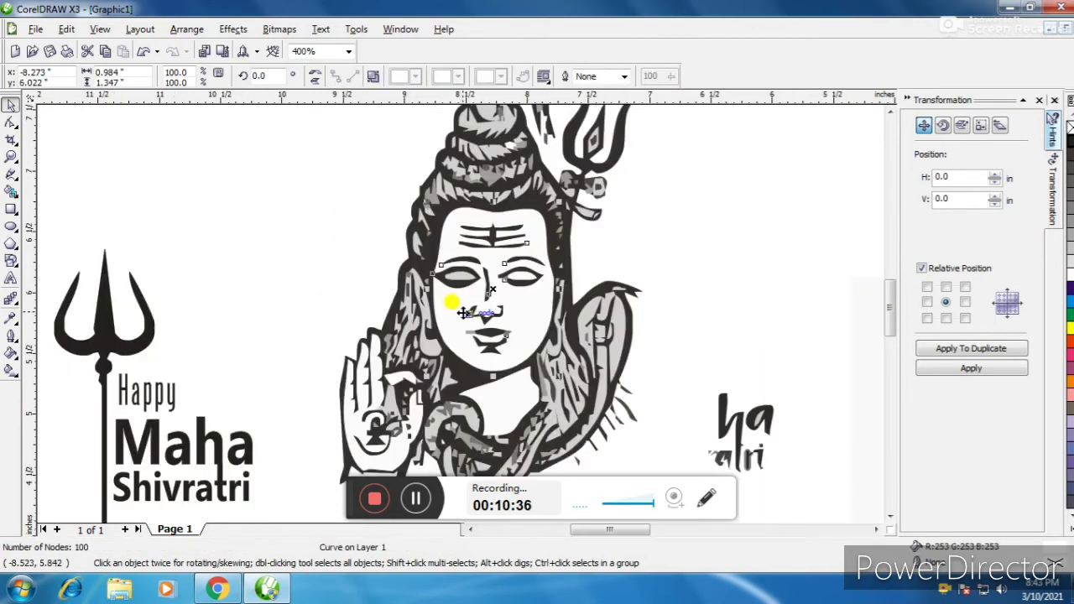
scroll(460, 314, "down", 3)
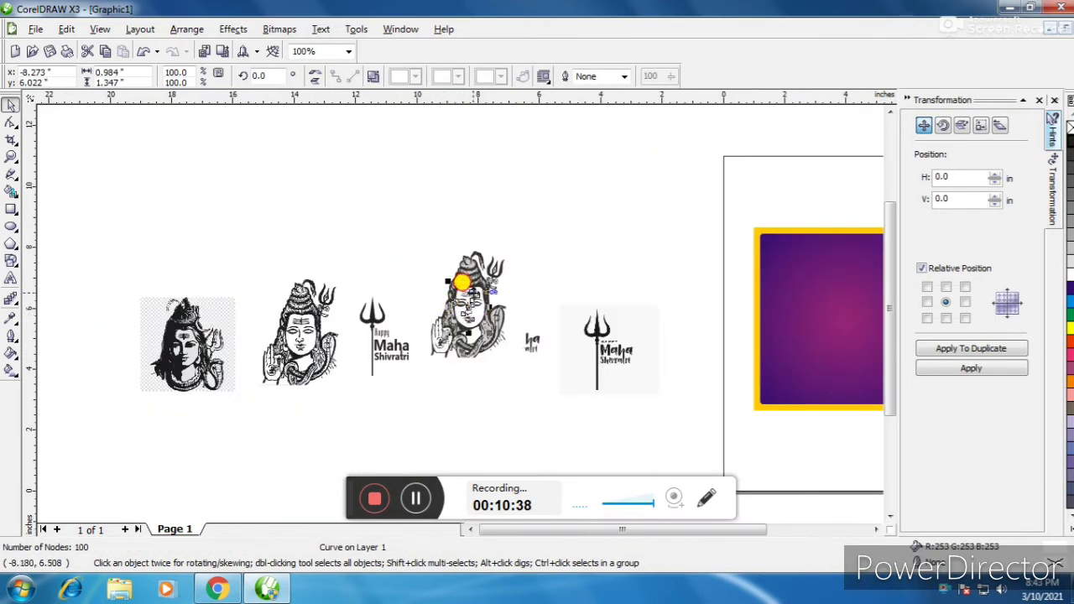
left_click_drag(457, 306, 498, 225)
scroll(459, 314, "up", 3)
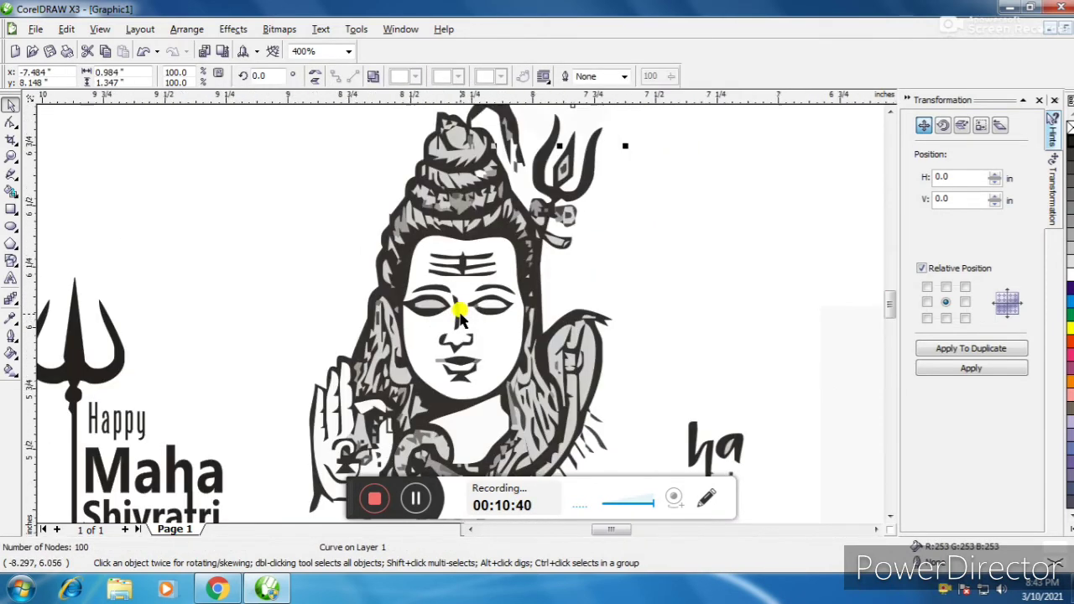
scroll(459, 314, "down", 3)
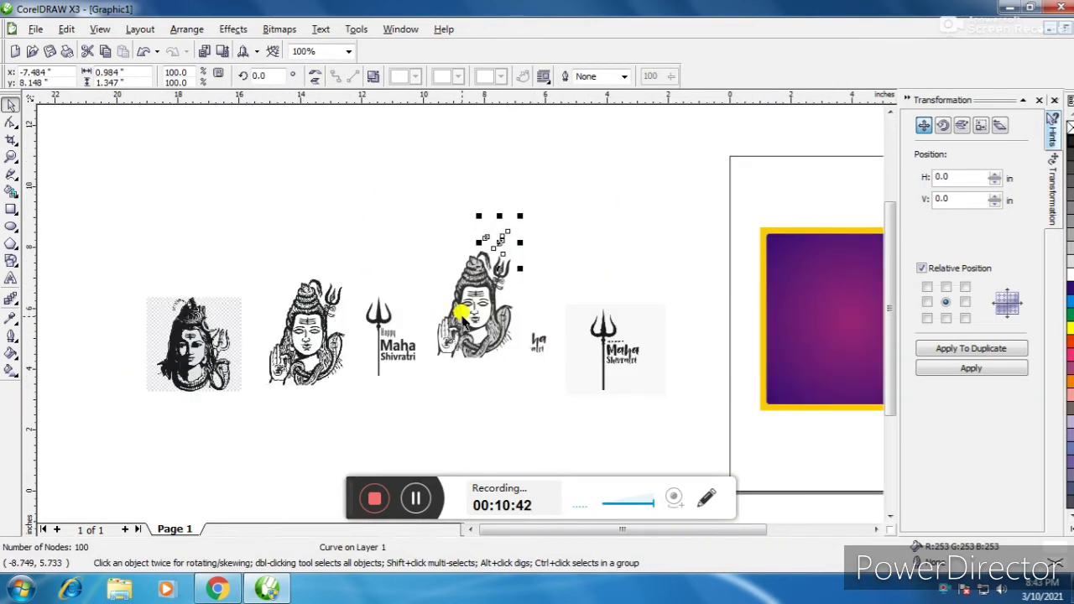
key("ctrl+z")
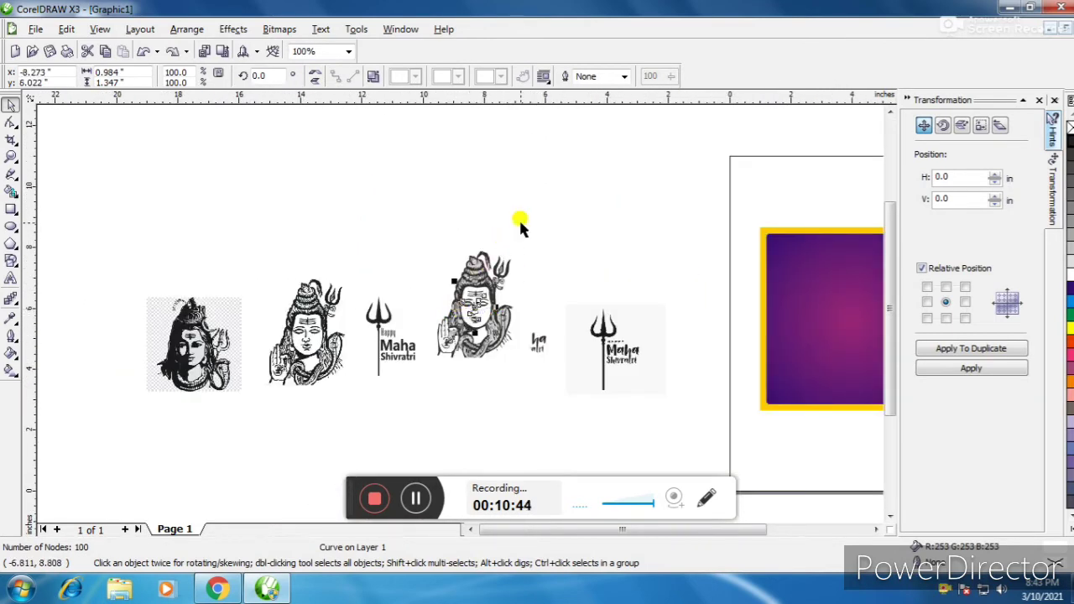
left_click_drag(520, 243, 423, 378)
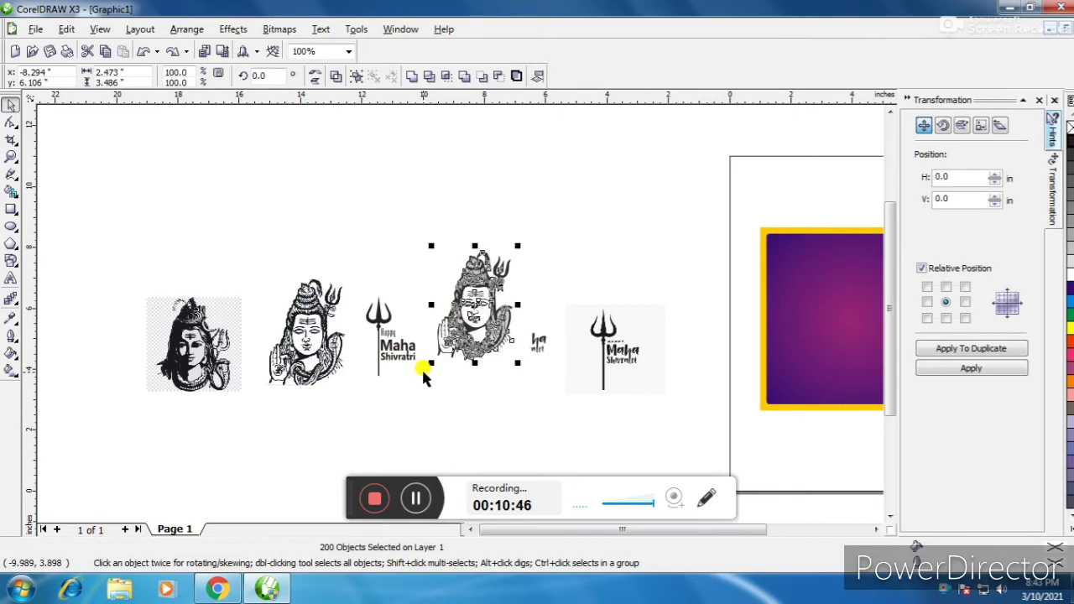
key("Delete")
Shrink the line-drawn Shiva bitmap and draw a vertical hairline about 1.85 inches tall through its face.
left_click(349, 319)
scroll(294, 327, "up", 1)
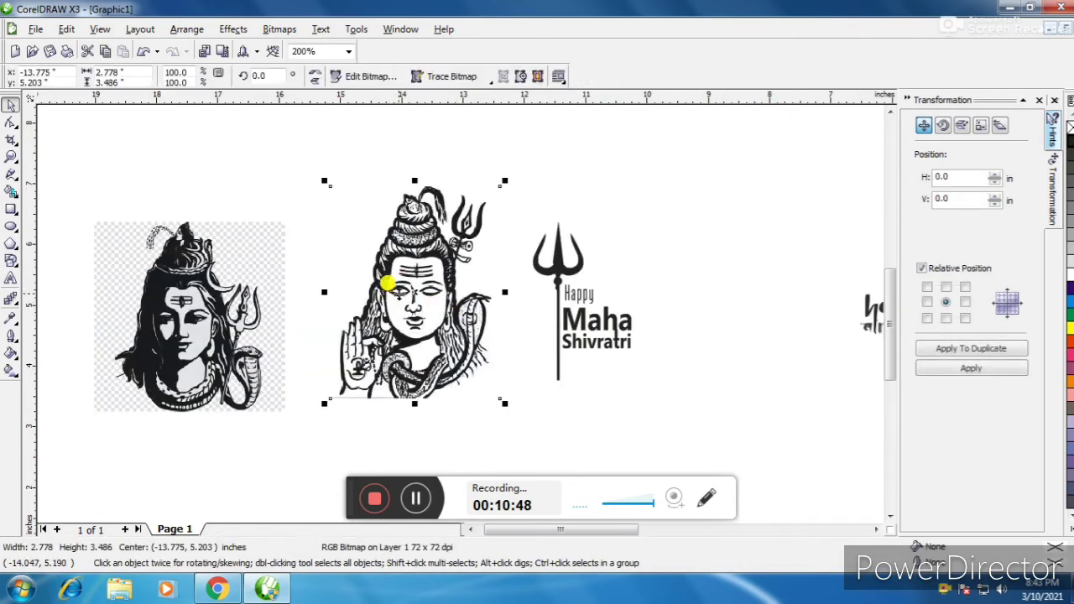
left_click_drag(504, 181, 456, 283)
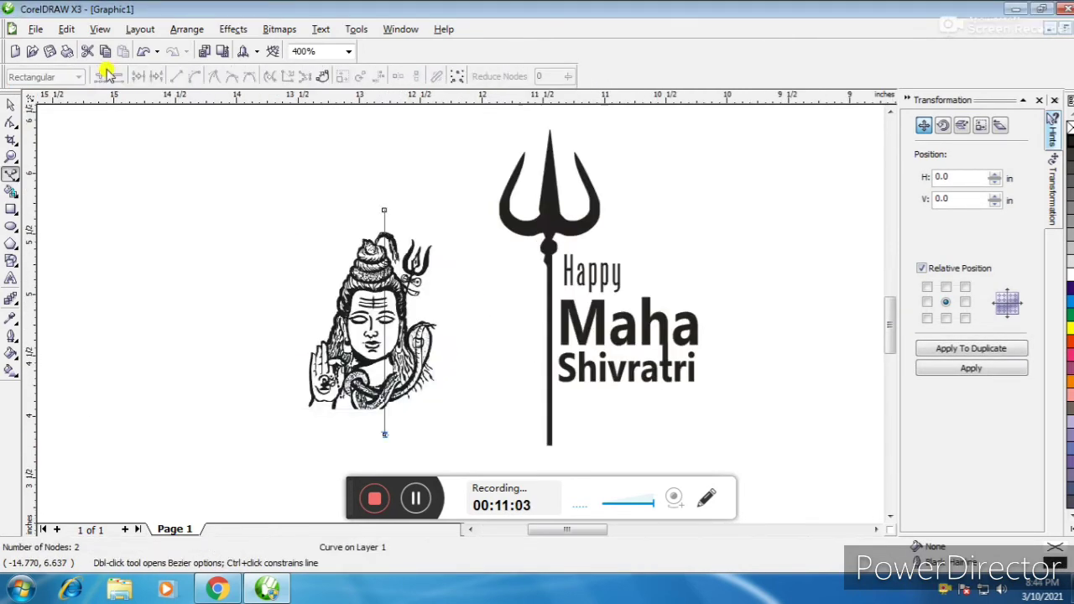
left_click(10, 104)
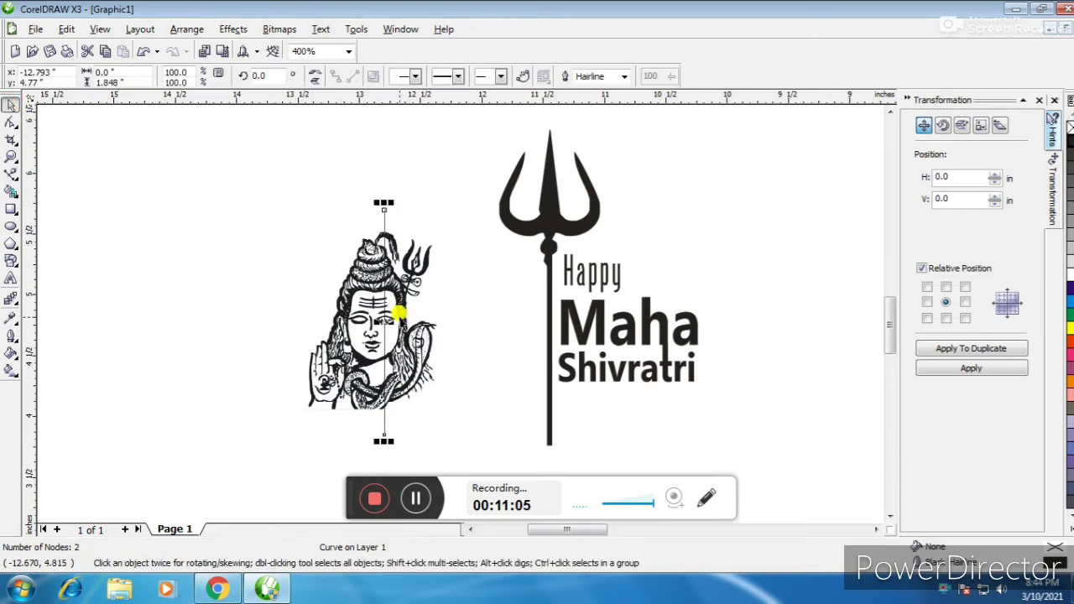
Centre the vertical hairline on the line-drawn Shiva bitmap and nudge the bitmap so the line runs down the middle of the face.
left_click(404, 342, "shift")
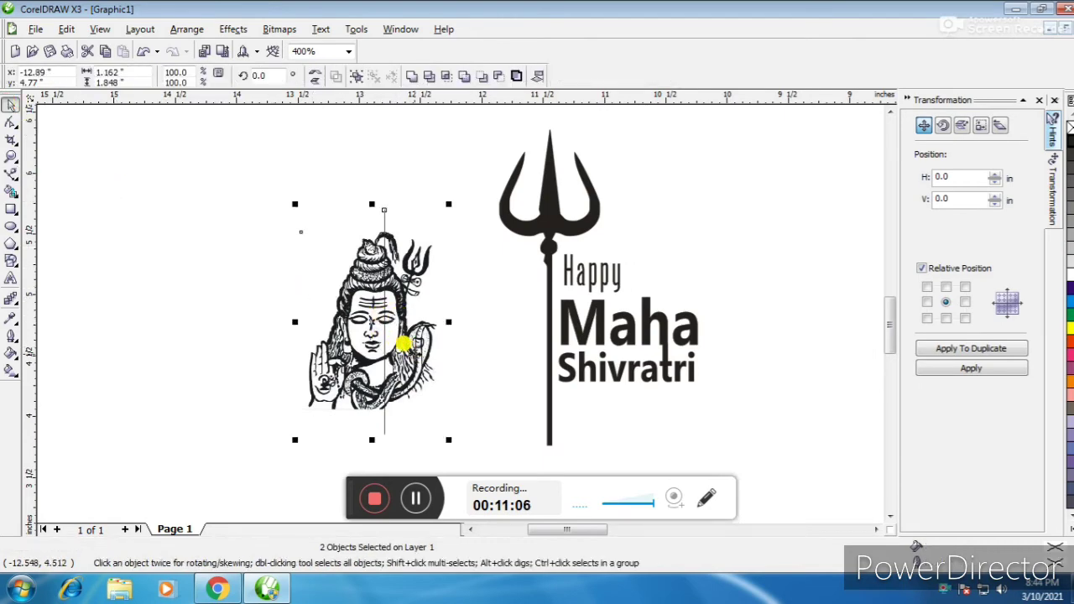
left_click(460, 283)
scroll(347, 289, "up", 2)
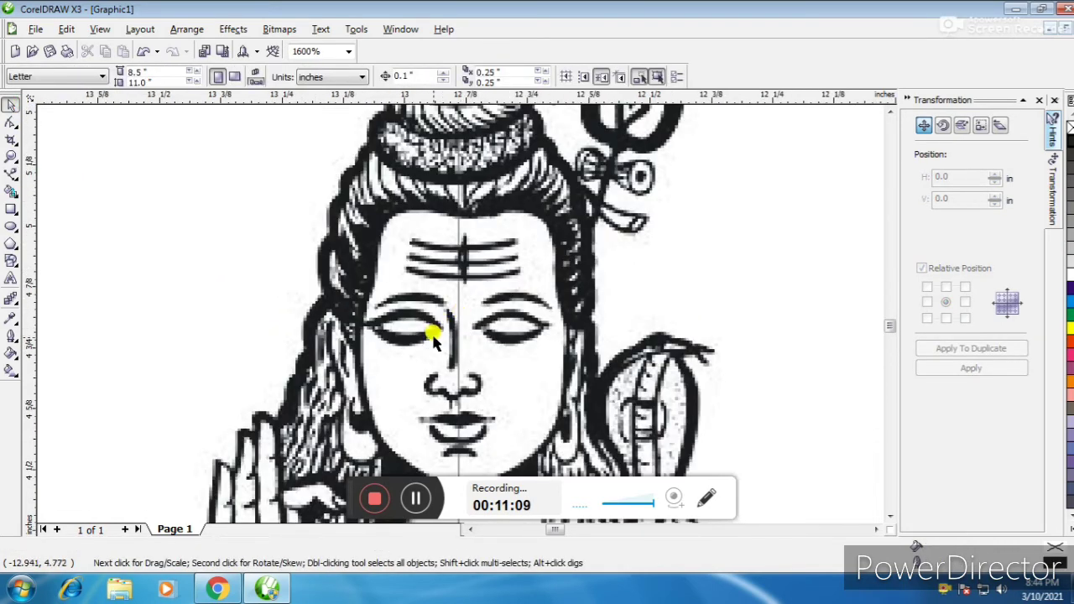
left_click_drag(457, 353, 458, 354)
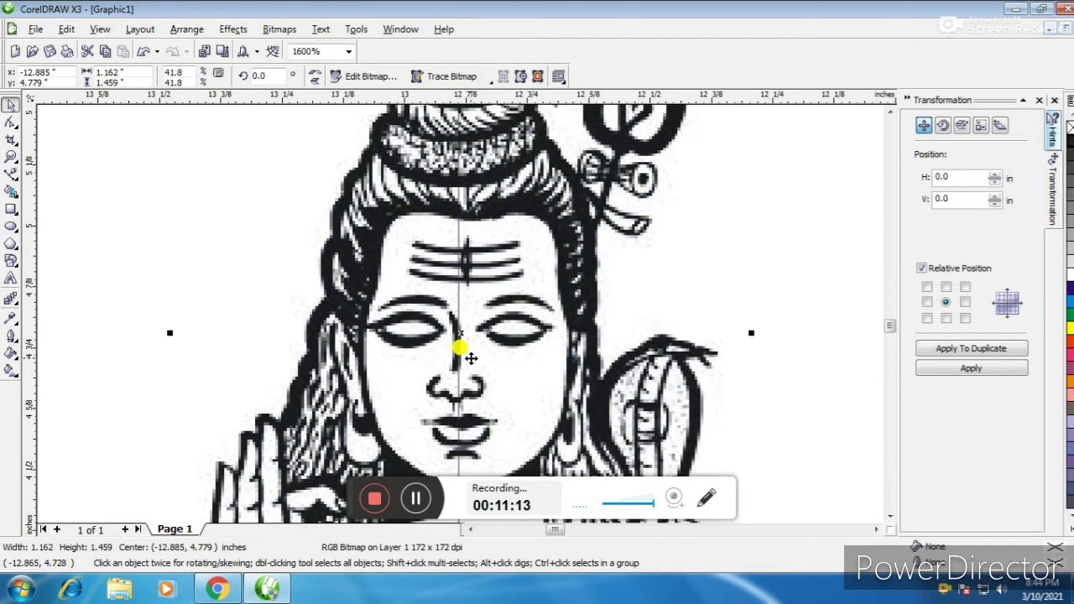
scroll(484, 358, "down", 2)
Shift the vertical hairline slightly sideways so it follows the nose line and divides the Shiva face into two halves.
left_click(463, 225)
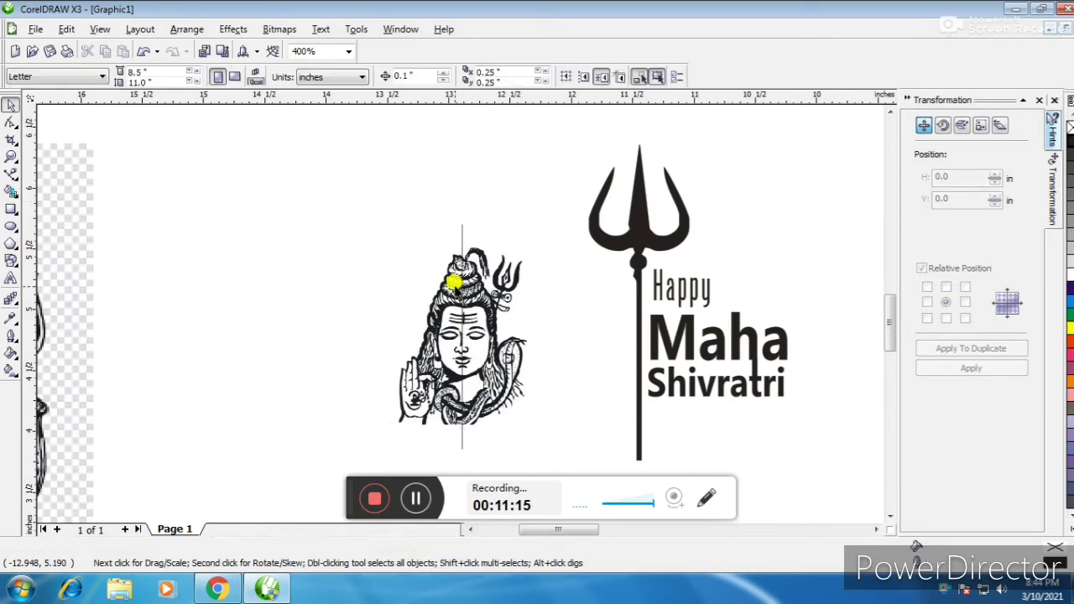
left_click(463, 235)
scroll(424, 400, "up", 1)
scroll(467, 382, "up", 1)
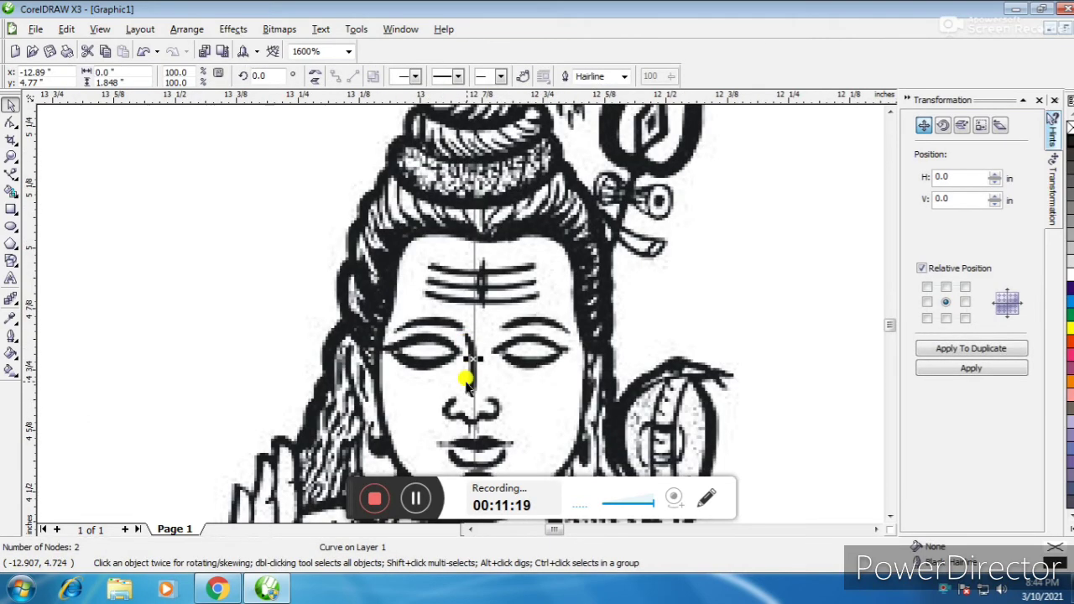
left_click_drag(465, 354, 458, 358)
scroll(453, 252, "down", 2)
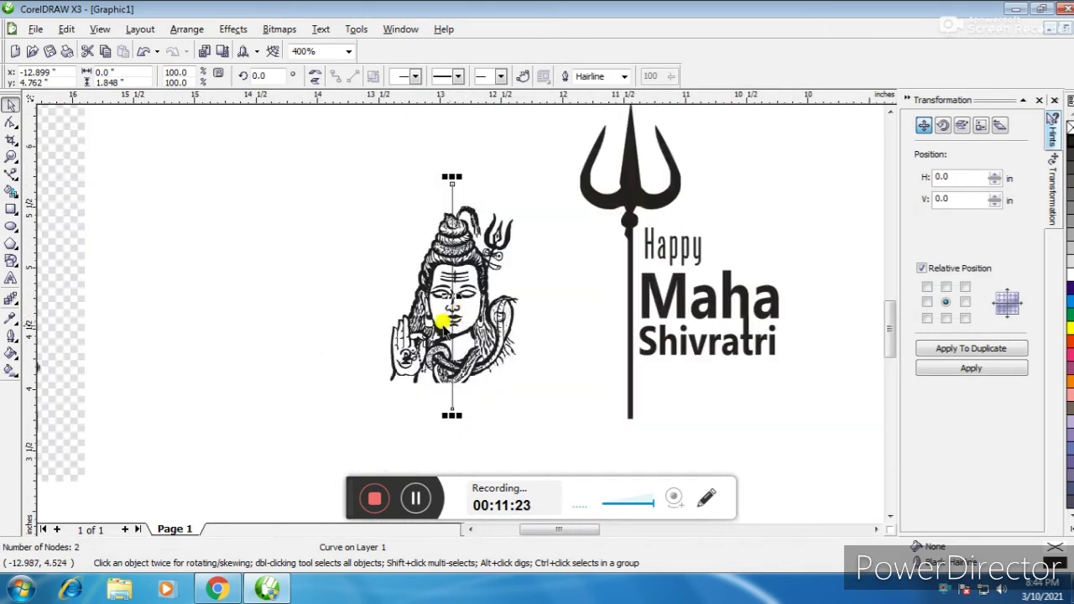
left_click(294, 174)
Start a Bezier outline around the raised-hand half of Shiva, beginning where the hairline meets the bitmap's lower edge.
left_click(10, 174)
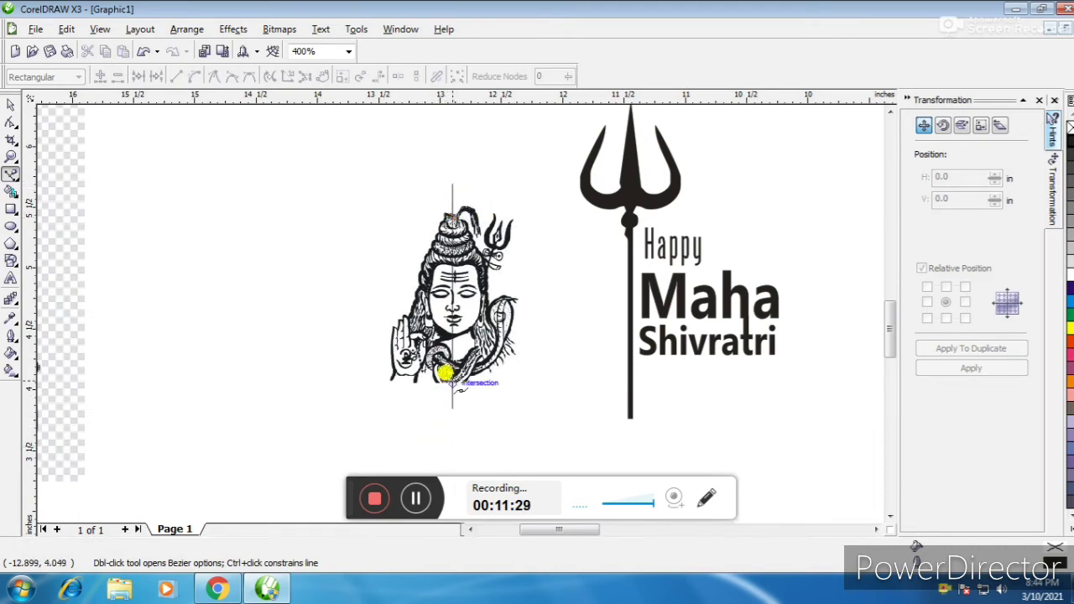
left_click(453, 382)
scroll(449, 369, "up", 2)
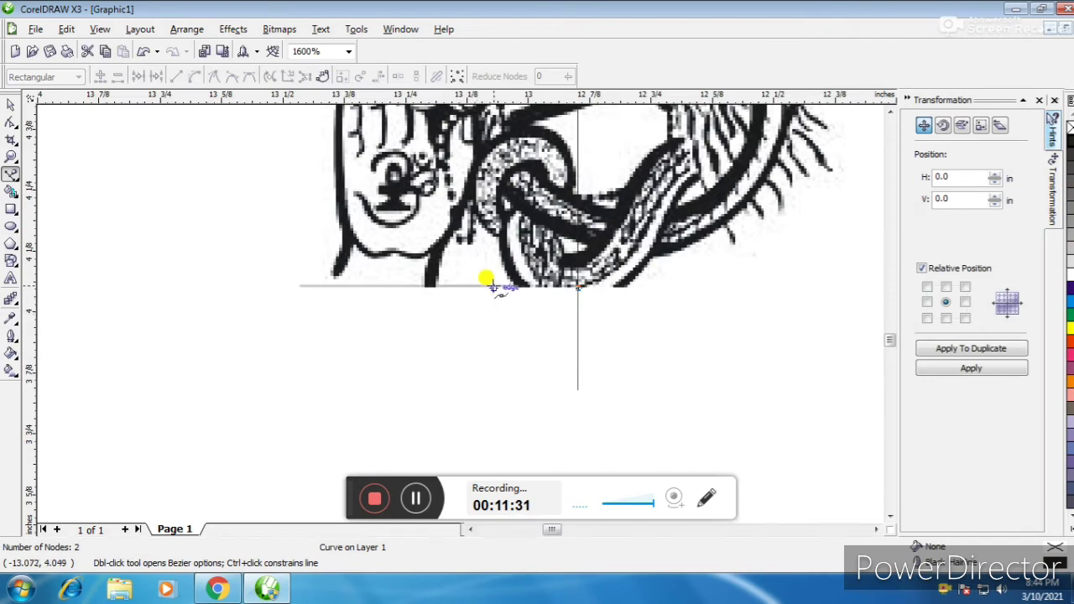
mouse_move(504, 278)
left_mouse_down()
mouse_move(507, 270)
mouse_move(495, 282)
left_mouse_up()
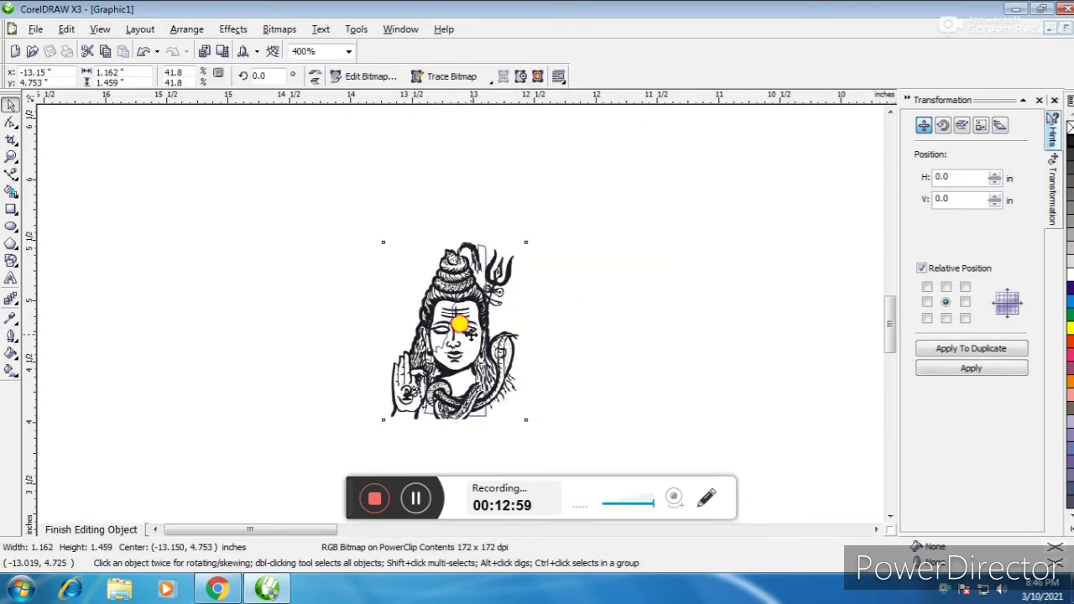
Reposition the Shiva bitmap inside the PowerClip so the raised-hand half fits its outline, and finish editing the contents.
left_click(496, 318)
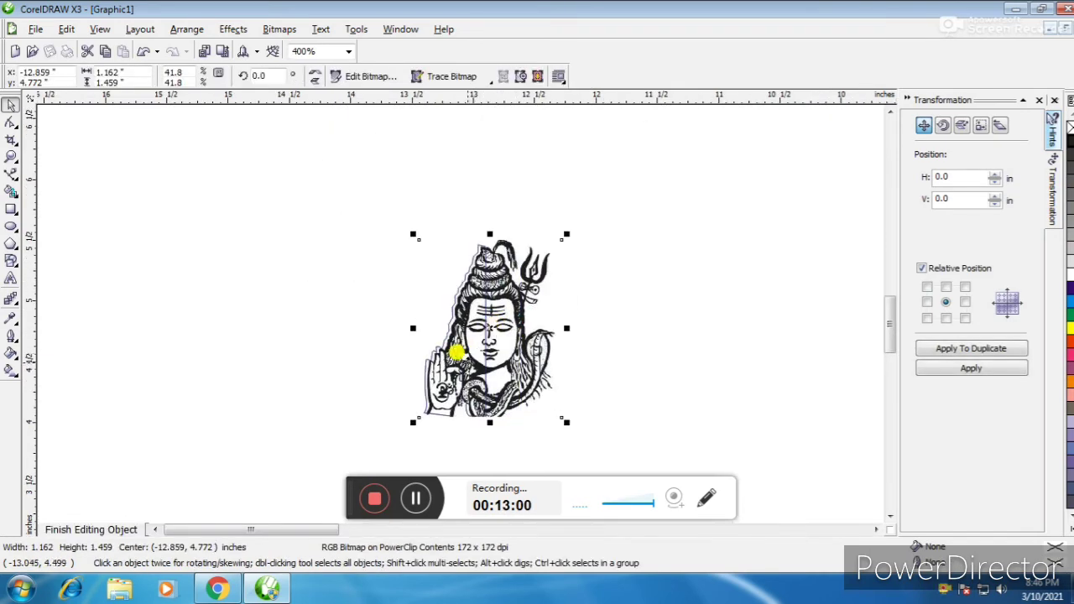
scroll(456, 353, "up", 3)
left_click(493, 311)
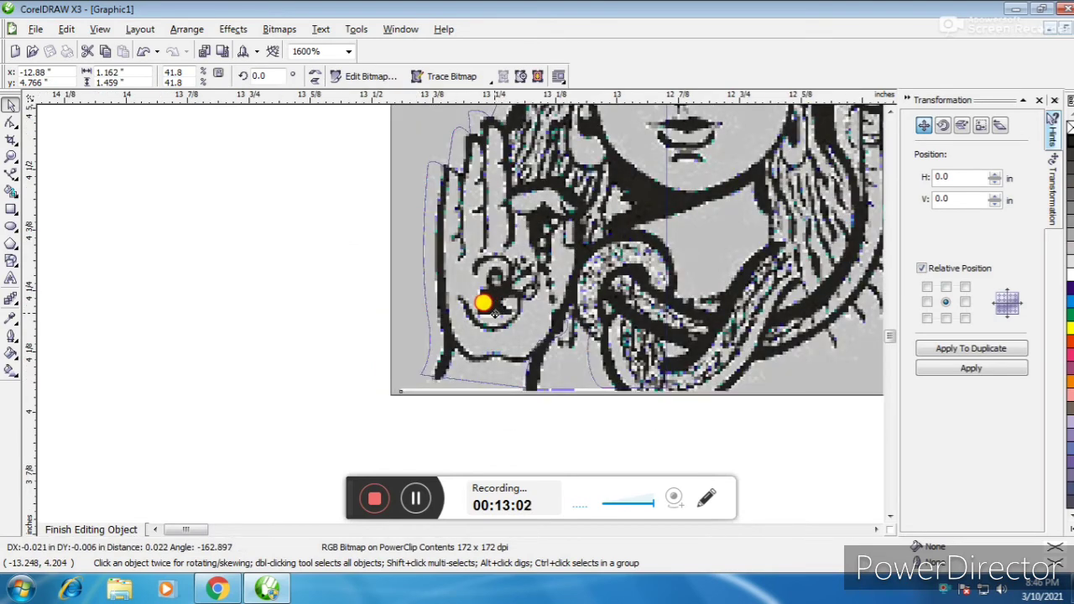
left_click_drag(495, 312, 495, 312)
scroll(464, 349, "down", 3)
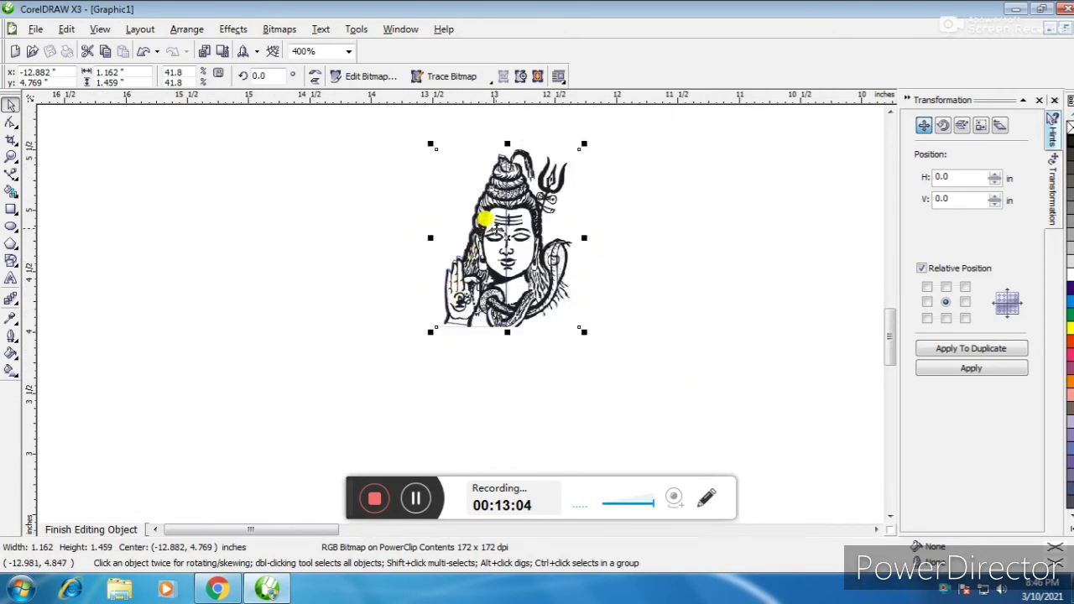
left_click(128, 523)
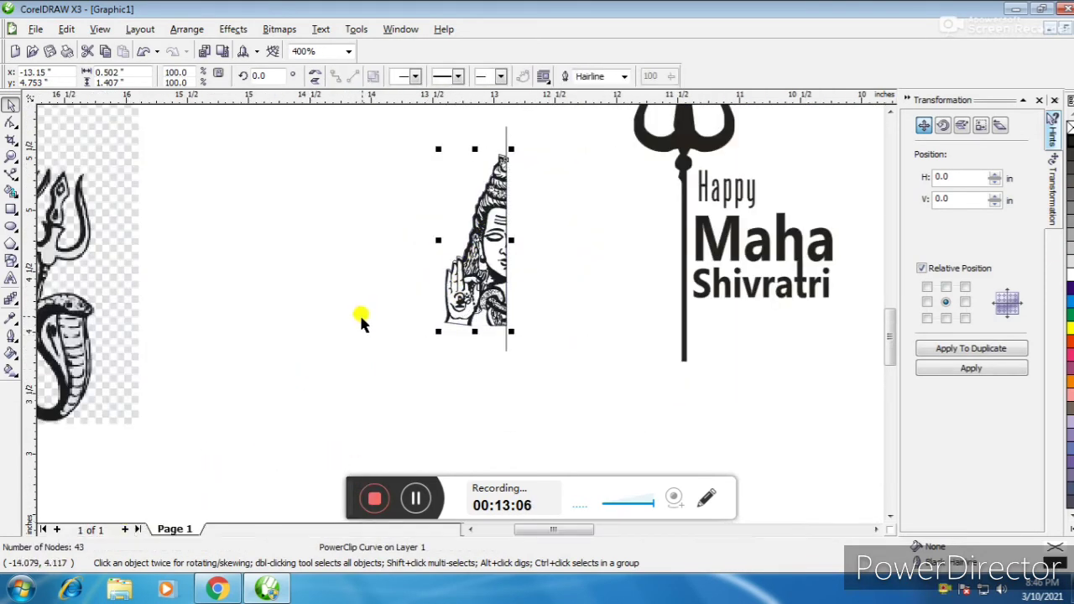
Delete the vertical hairline and remove the outline from the PowerClipped half Shiva.
left_click(492, 263)
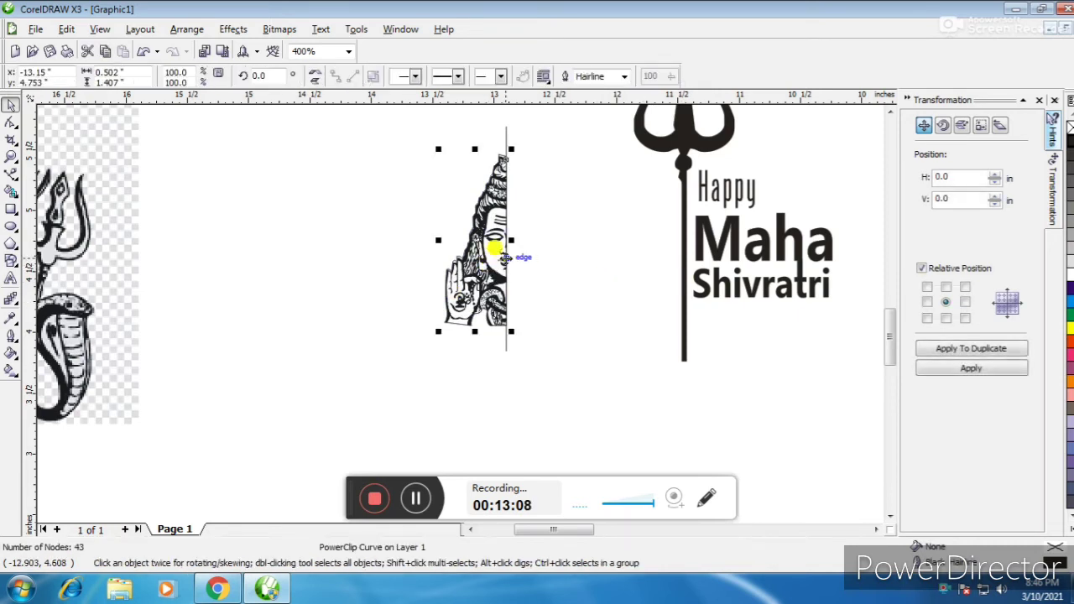
left_click(505, 131)
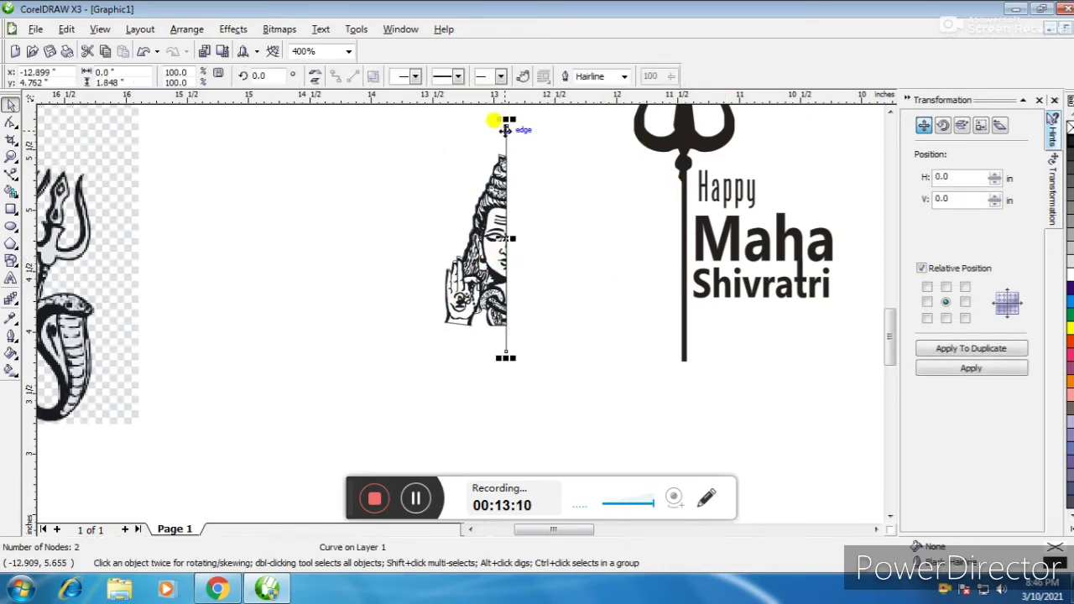
left_click(479, 204)
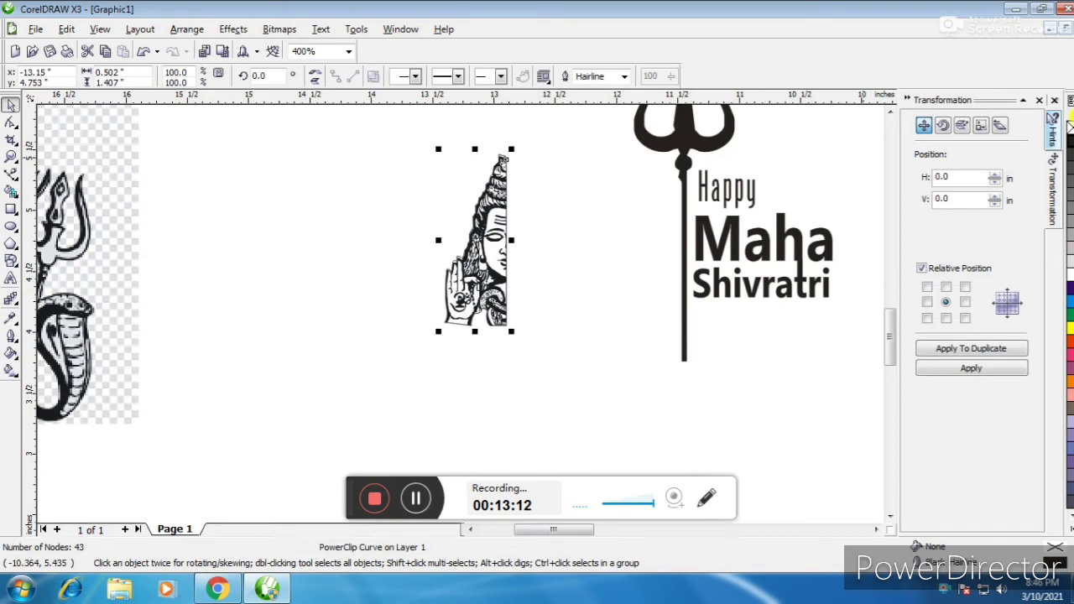
left_click(549, 213)
Move the half Shiva against the trident's shaft, on the side opposite the lettering.
left_click_drag(492, 230, 647, 251)
scroll(445, 304, "up", 1)
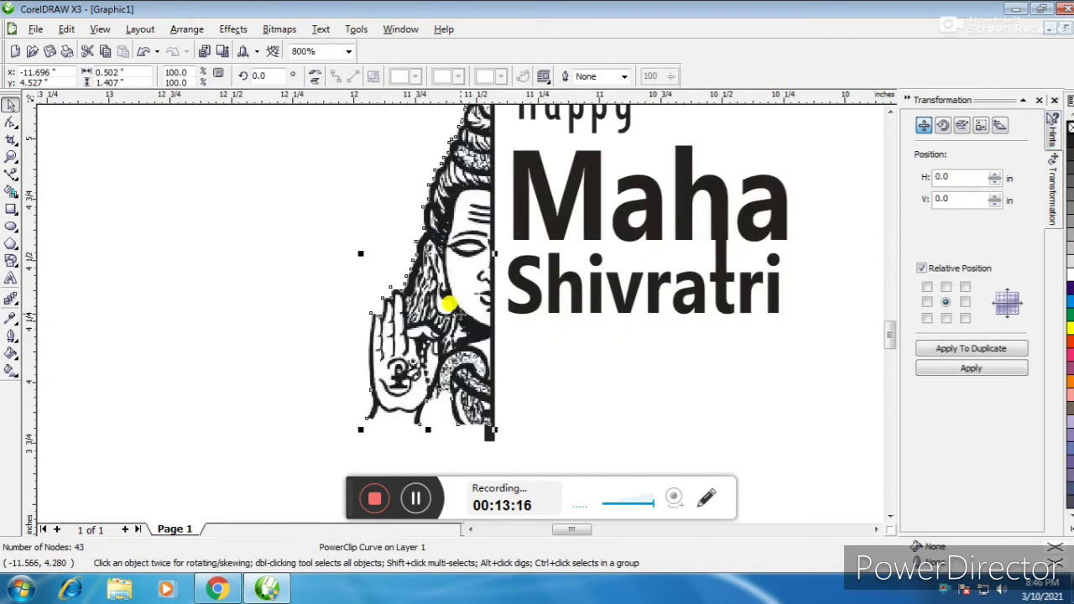
scroll(450, 303, "down", 2)
left_click(376, 276)
left_click(447, 291)
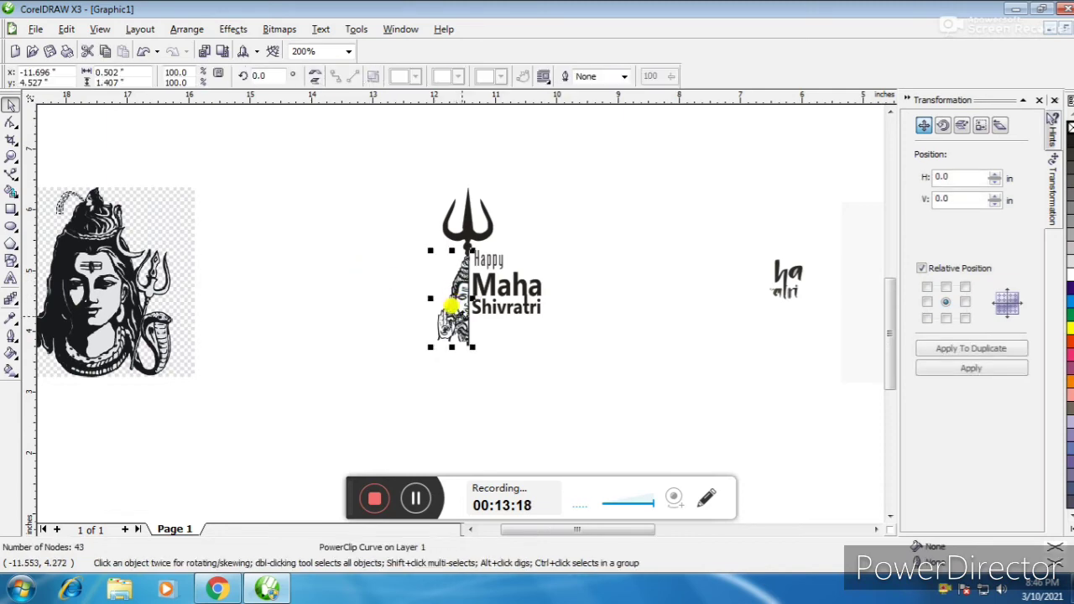
Scale the half Shiva down to 82% so it fits along the trident's shaft below the knob.
scroll(460, 316, "up", 2)
left_click_drag(435, 375, 478, 306)
scroll(444, 316, "down", 1)
scroll(459, 313, "up", 1)
scroll(453, 311, "down", 1)
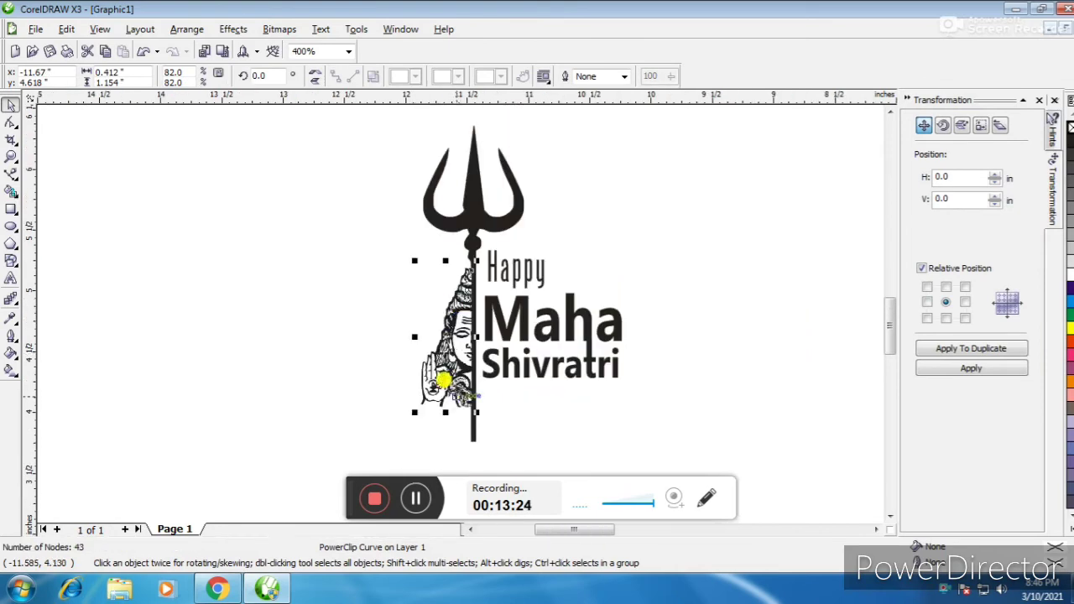
scroll(462, 304, "up", 1)
scroll(488, 288, "down", 1)
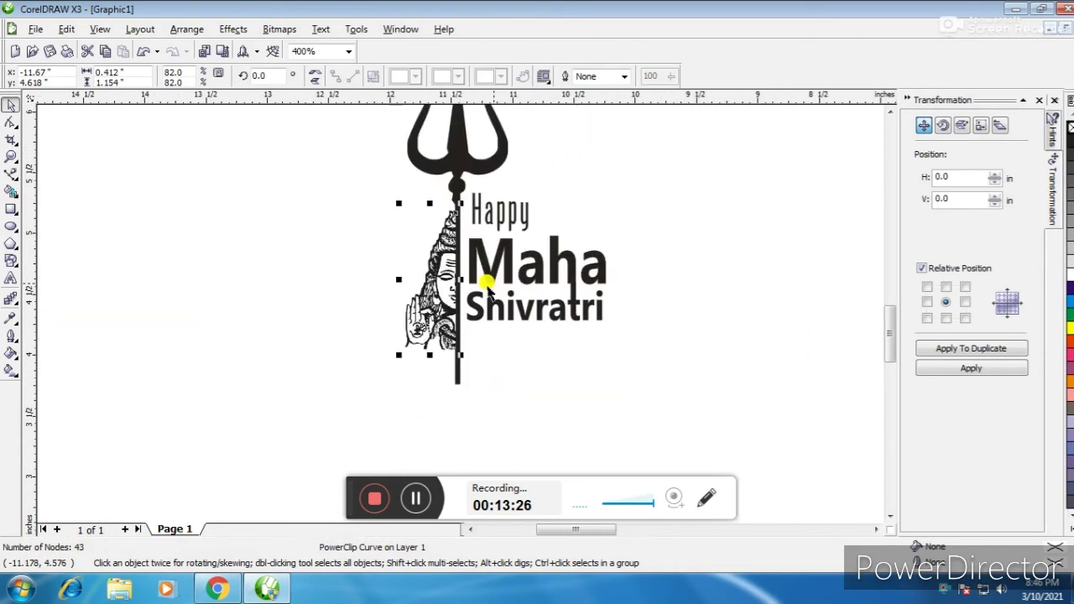
Nudge the Happy, Maha and Shivratri lettering slightly down along the trident's shaft.
left_click_drag(703, 183, 461, 378)
key("Down")
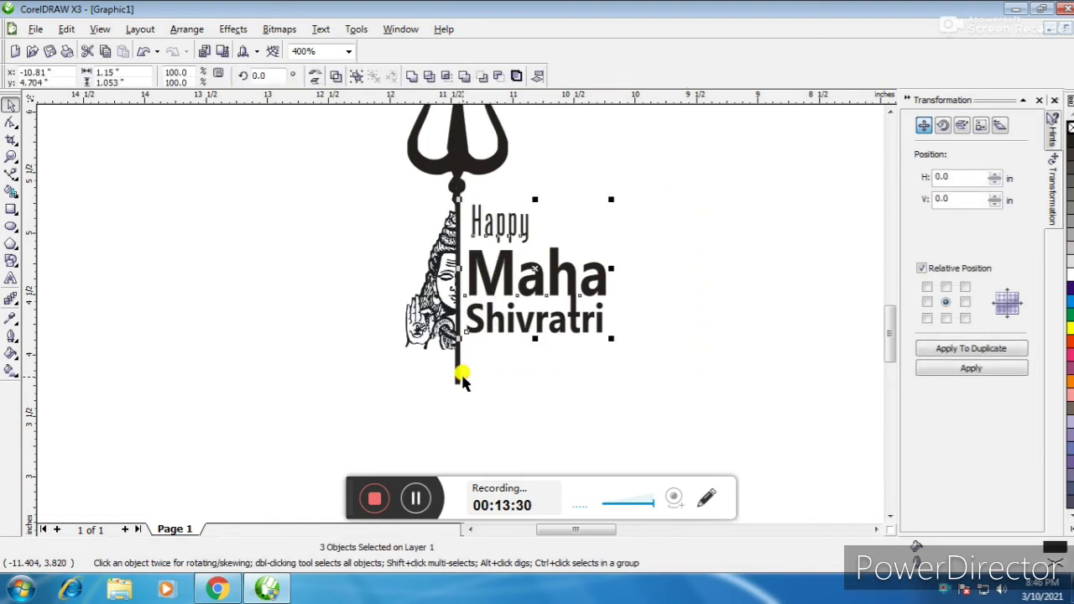
left_click(707, 312)
Delete the leftover traced lettering pieces, the original trident reference picture and the checkered Shiva bitmap.
scroll(461, 319, "down", 1)
scroll(435, 330, "down", 1)
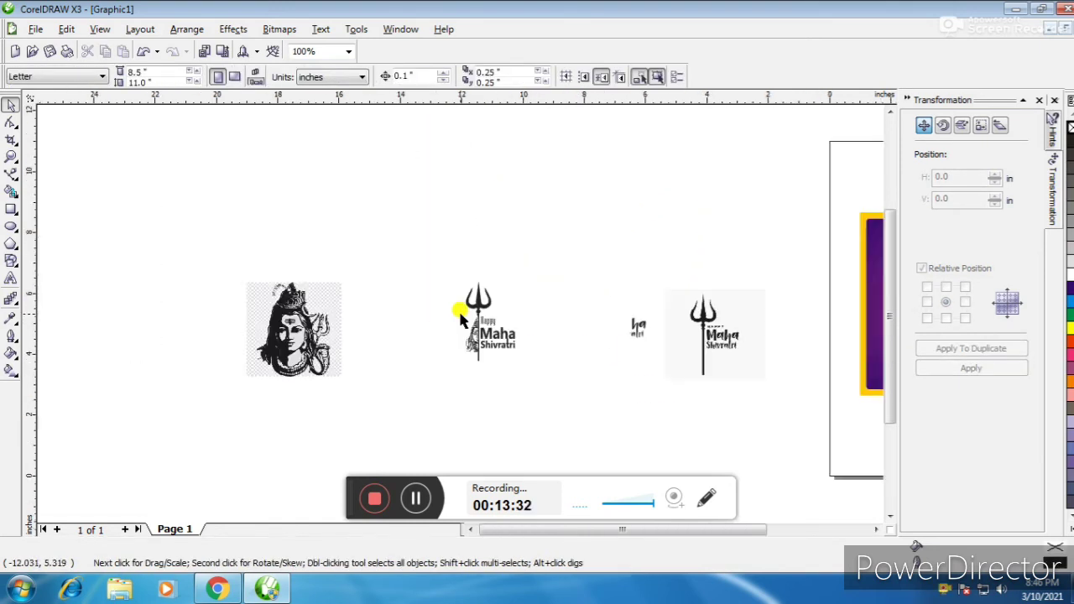
left_click_drag(429, 281, 556, 397)
left_click_drag(599, 233, 780, 445)
key("Delete")
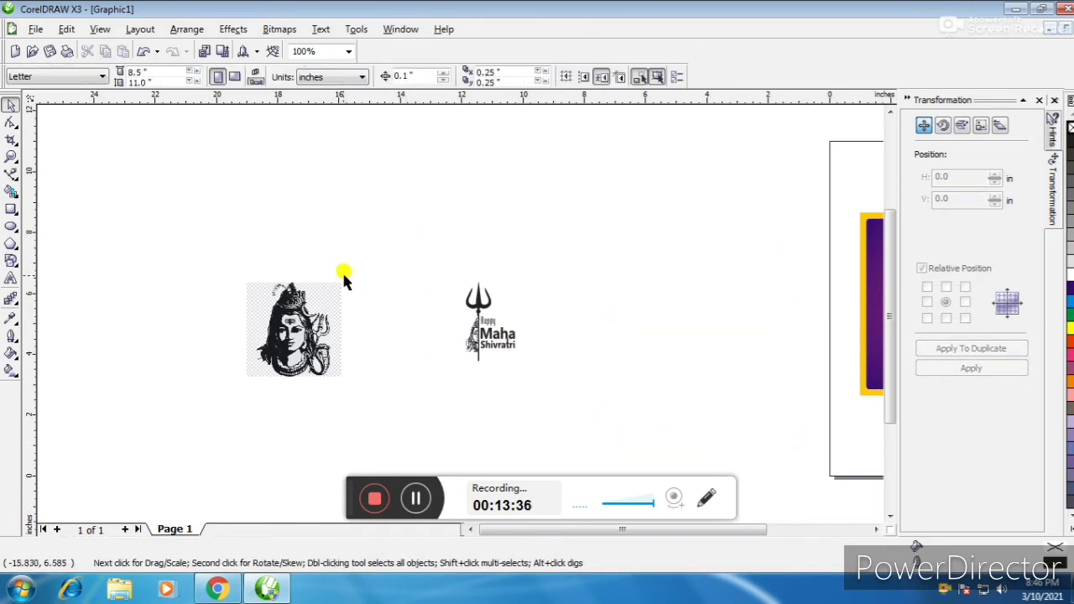
left_click(302, 322)
key("Delete")
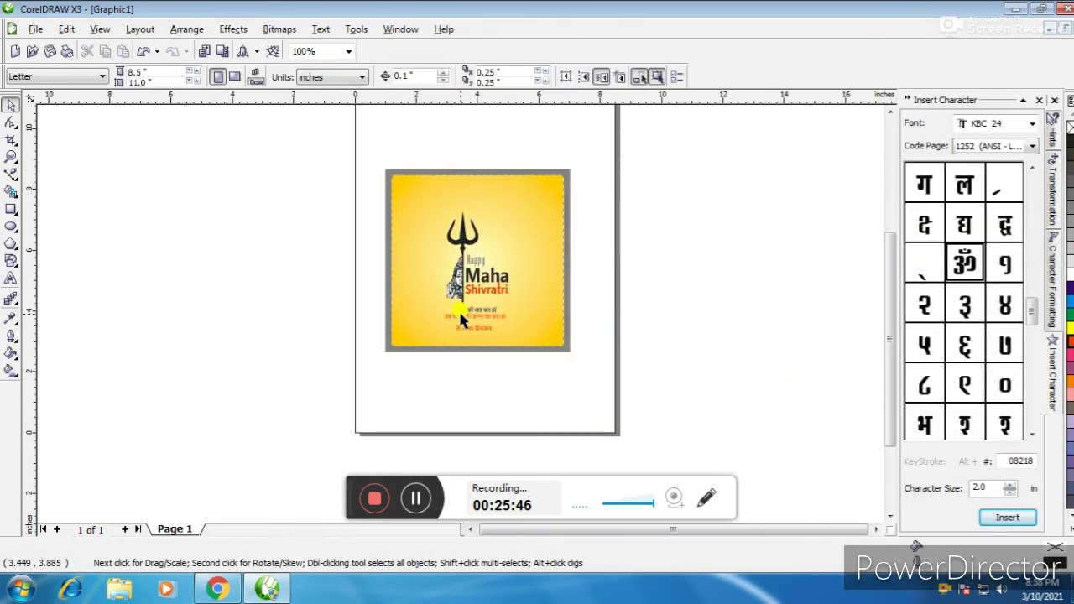
Move the three Hindi text lines slightly down, farther below the trident and lettering.
scroll(459, 317, "up", 2)
left_click_drag(300, 295, 611, 355)
left_click_drag(535, 319, 535, 331)
left_click(248, 291)
Enlarge the two-line Hindi verse proportionally to about 18.8 pt, undoing the larger enlargement first.
left_click_drag(265, 297, 608, 350)
scroll(526, 355, "up", 1)
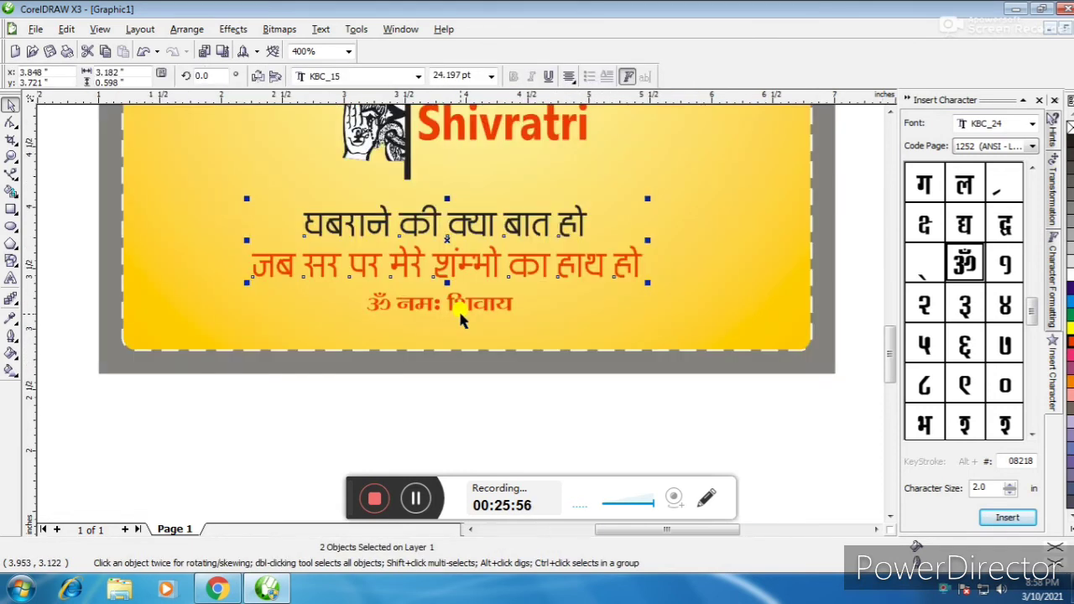
key("ctrl+z")
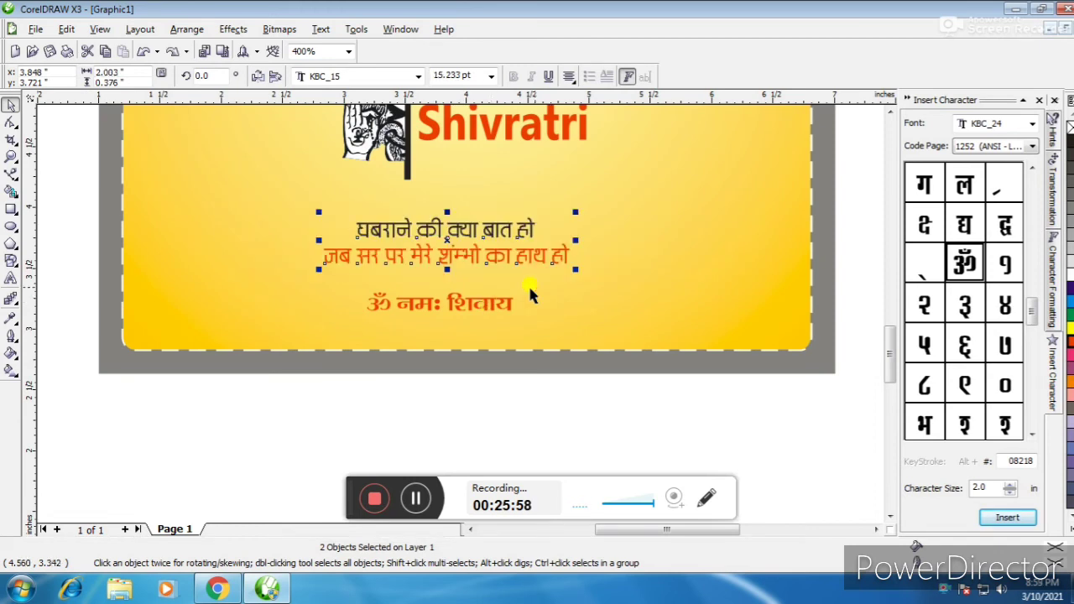
left_click_drag(572, 212, 605, 204)
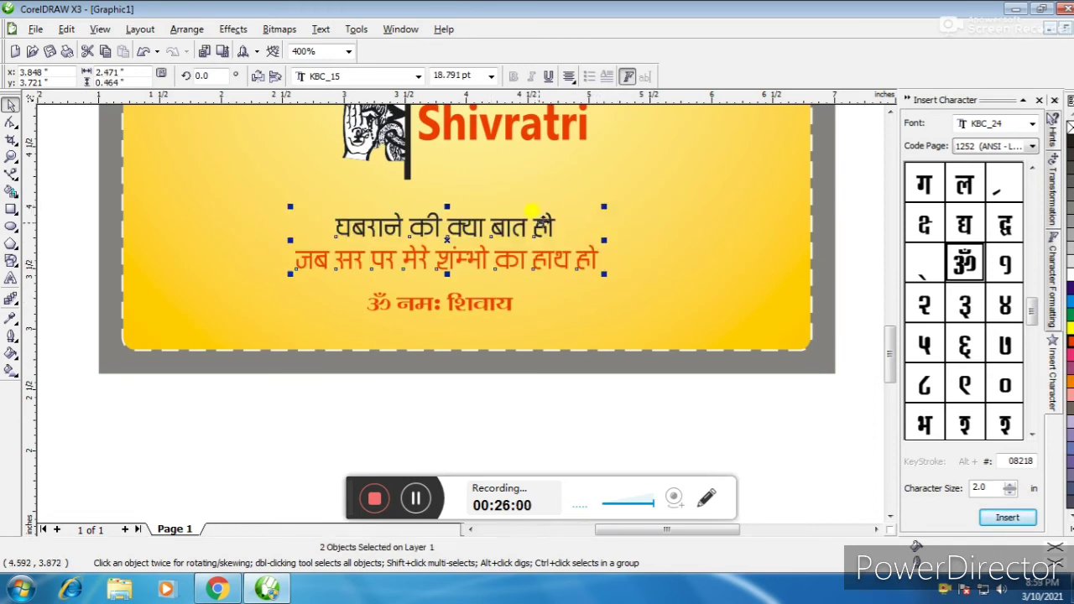
Change the font of the ॐ नमः शिवाय line to KBC_07.
left_click(451, 300)
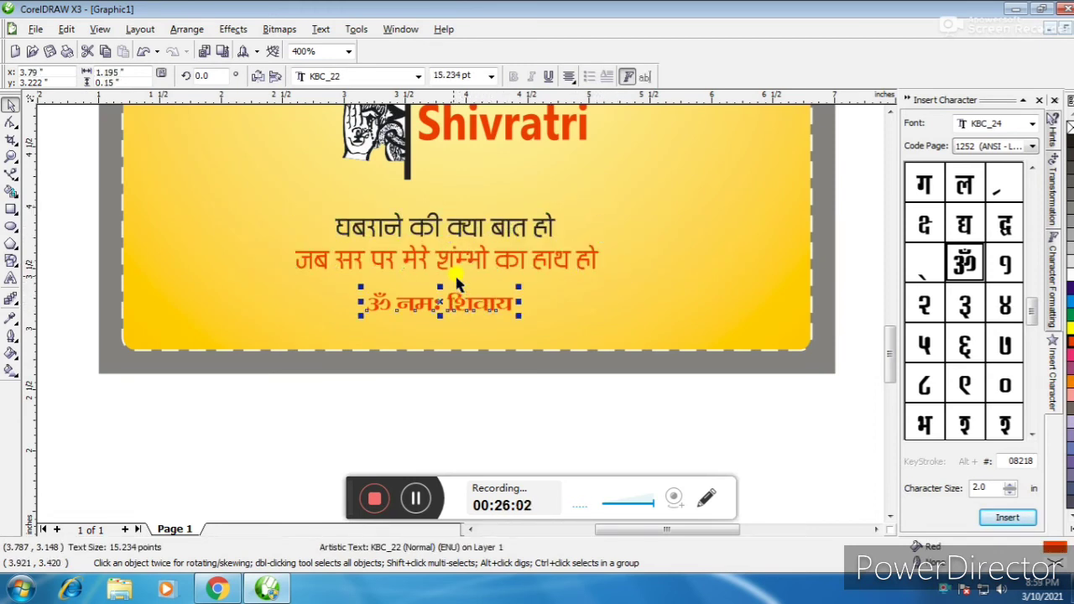
left_click(414, 76)
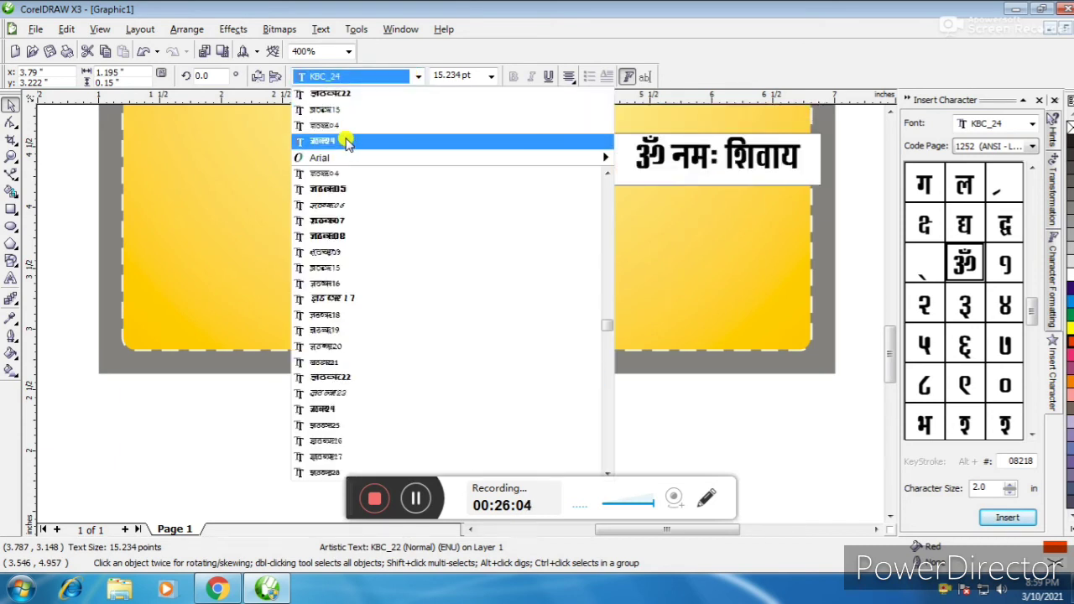
left_click(335, 220)
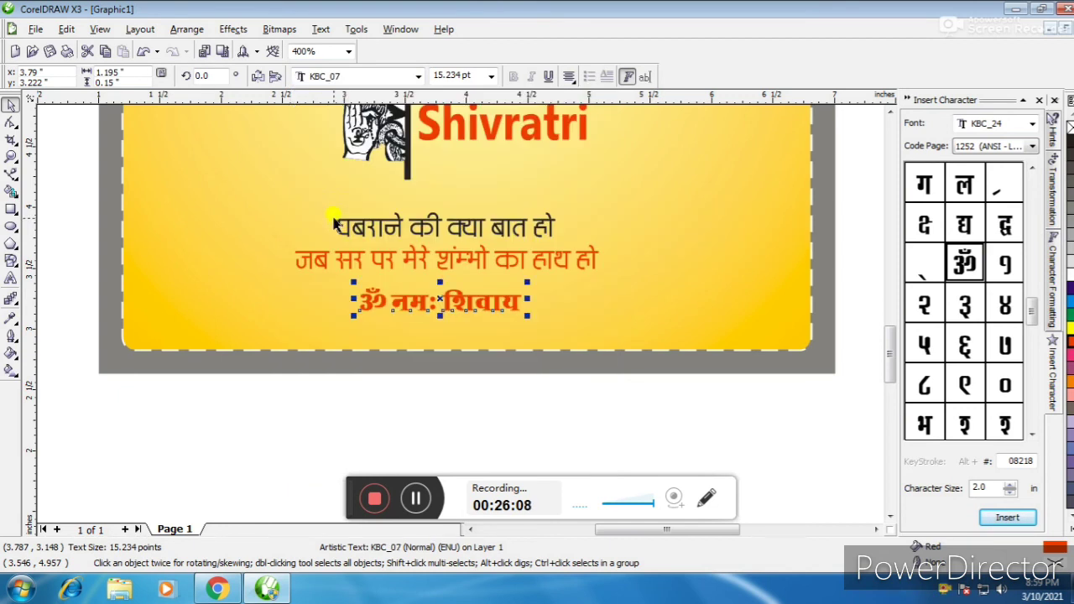
Centre the ॐ नमः शिवाय line on the yellow background and centre-align all three Hindi lines with one another.
left_click(550, 309, "shift")
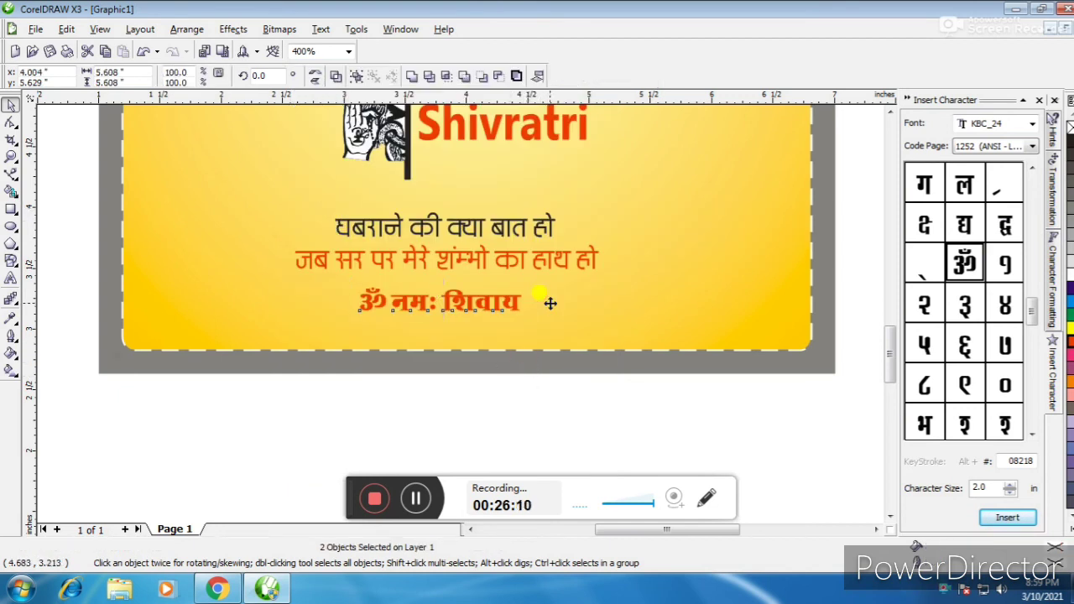
scroll(461, 314, "down", 1)
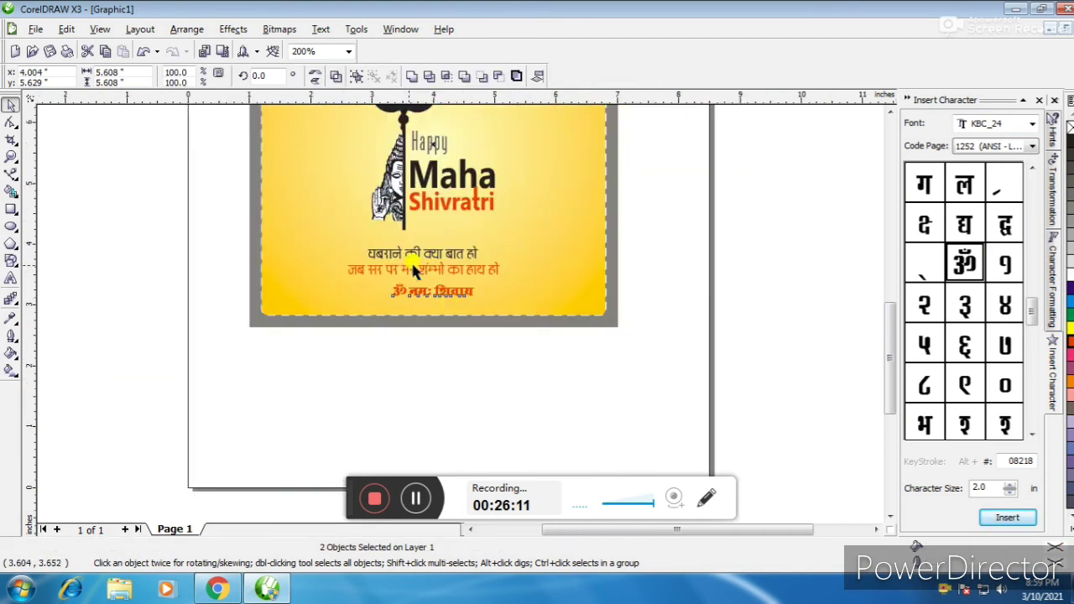
left_click_drag(210, 234, 529, 308)
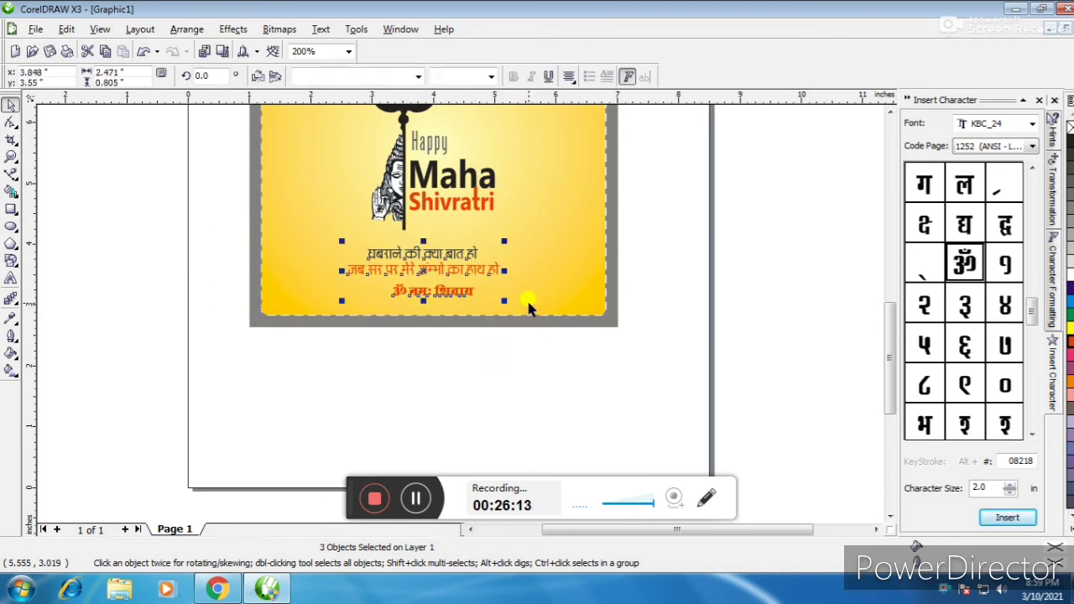
key("c")
scroll(382, 277, "down", 1)
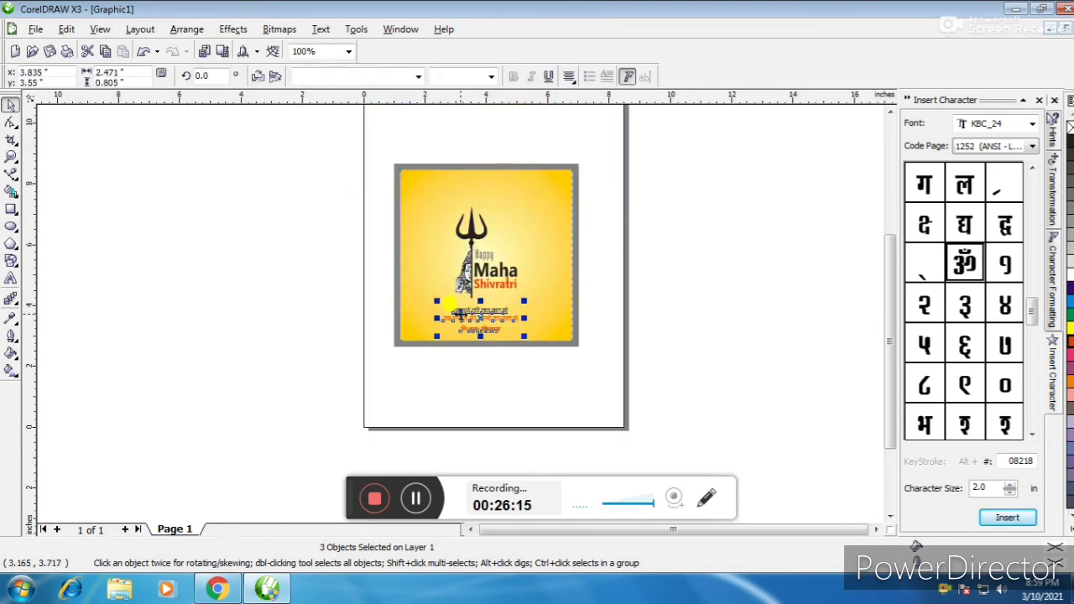
scroll(460, 317, "up", 1)
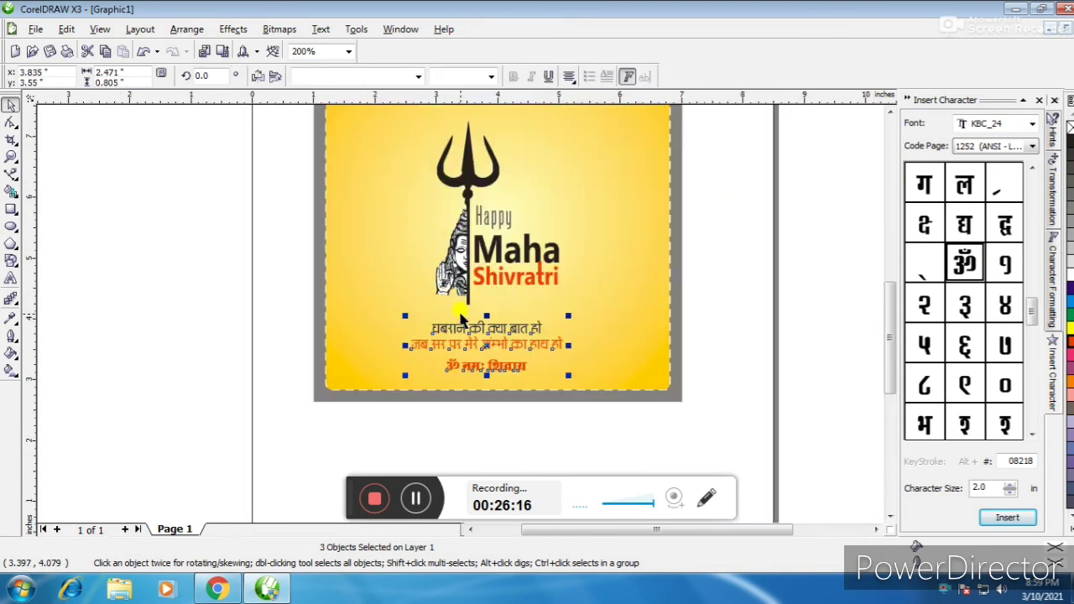
Try yellow as the fill and outline colour of the outer 6-inch square behind the dashed frame.
left_click(702, 288)
scroll(460, 317, "up", 1)
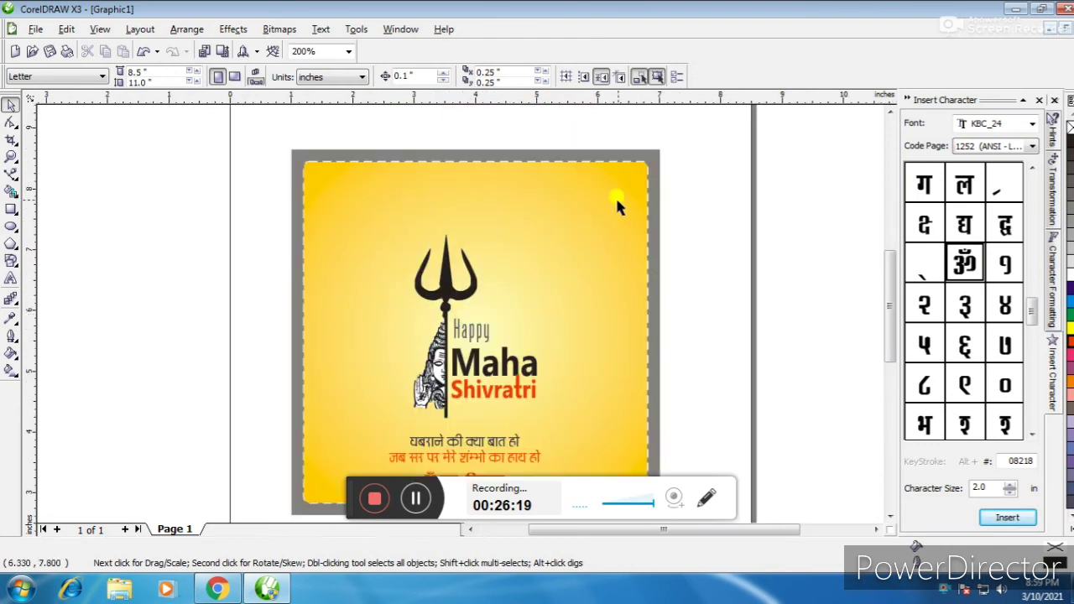
left_click(650, 179)
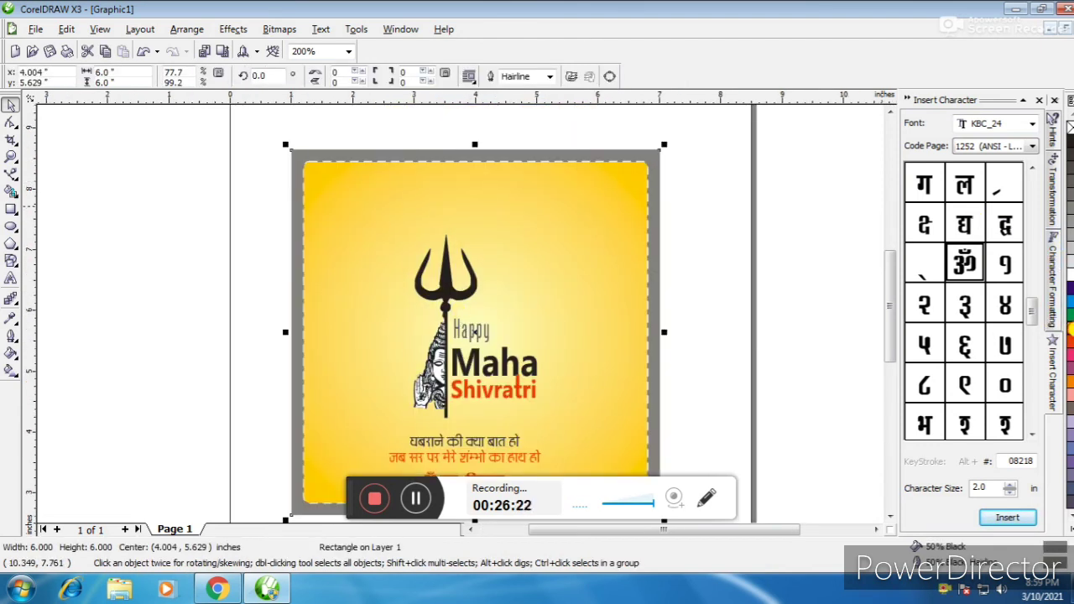
scroll(434, 314, "down", 1)
left_click(441, 280)
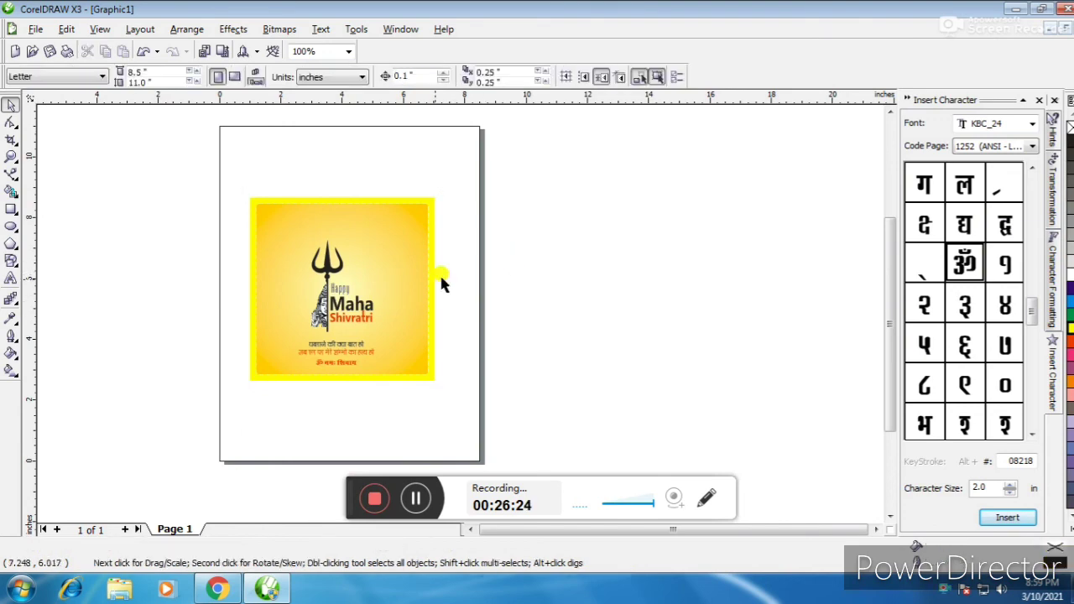
scroll(326, 315, "up", 1)
scroll(556, 304, "down", 1)
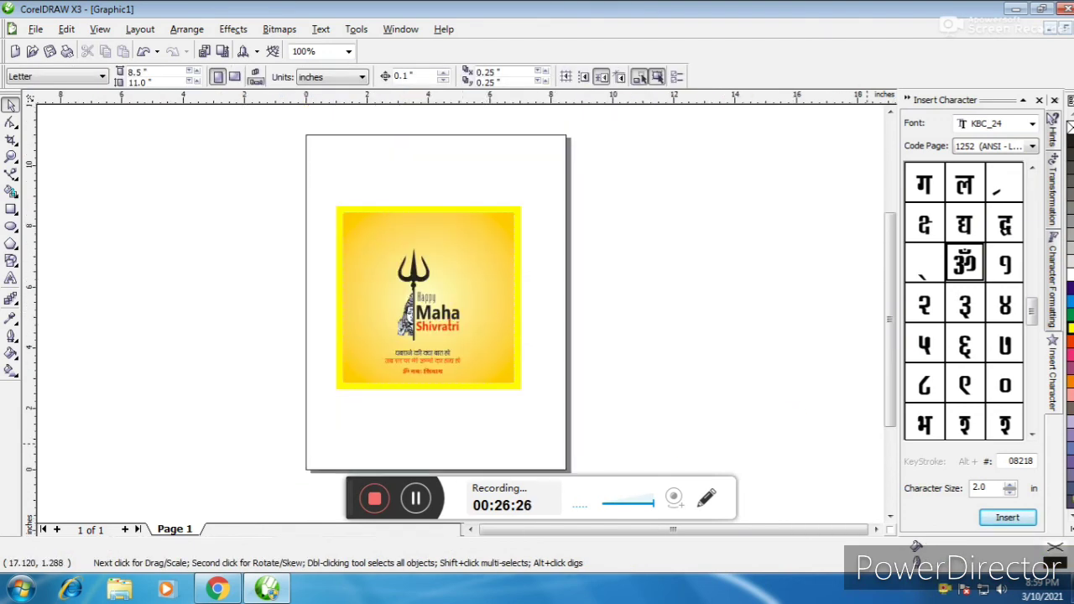
left_click(1070, 528)
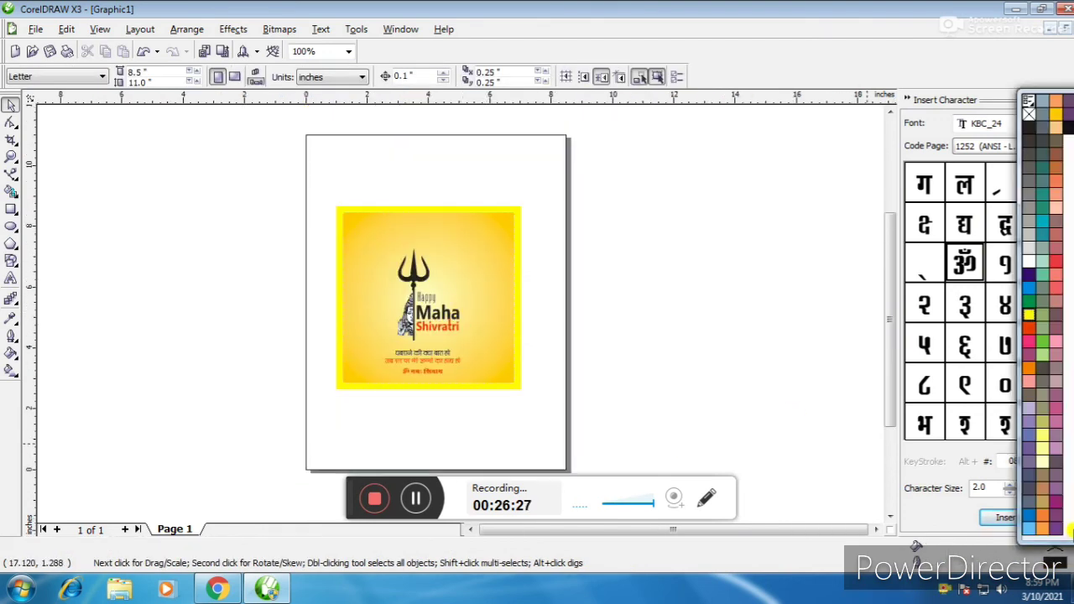
left_click(1044, 459)
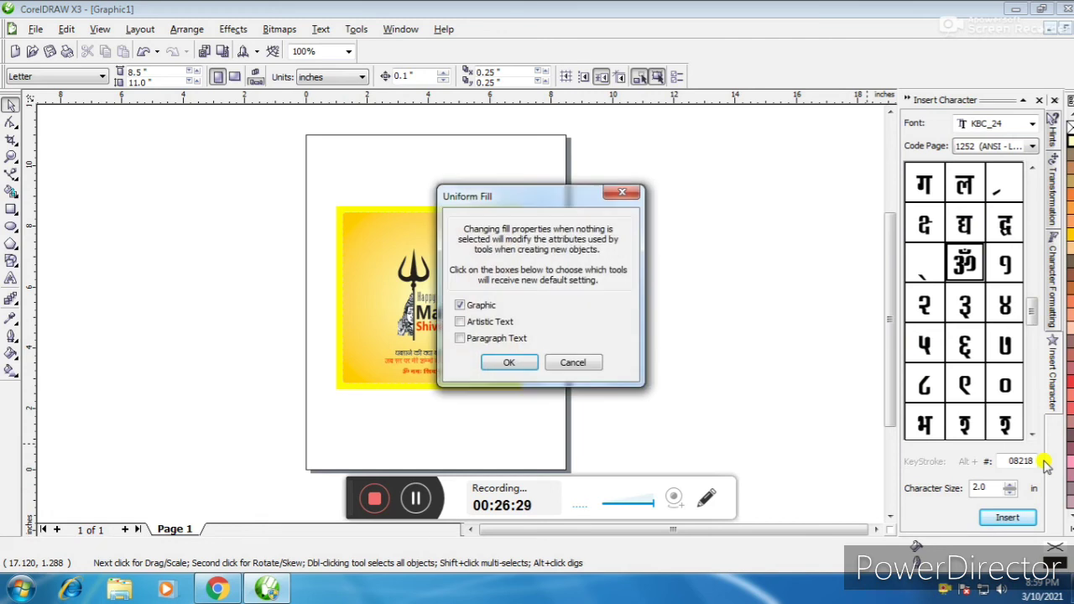
left_click(622, 193)
Change the fill and outline of the outer 6-inch square to Deep Yellow, matching the edge of the gradient background.
left_click(516, 210)
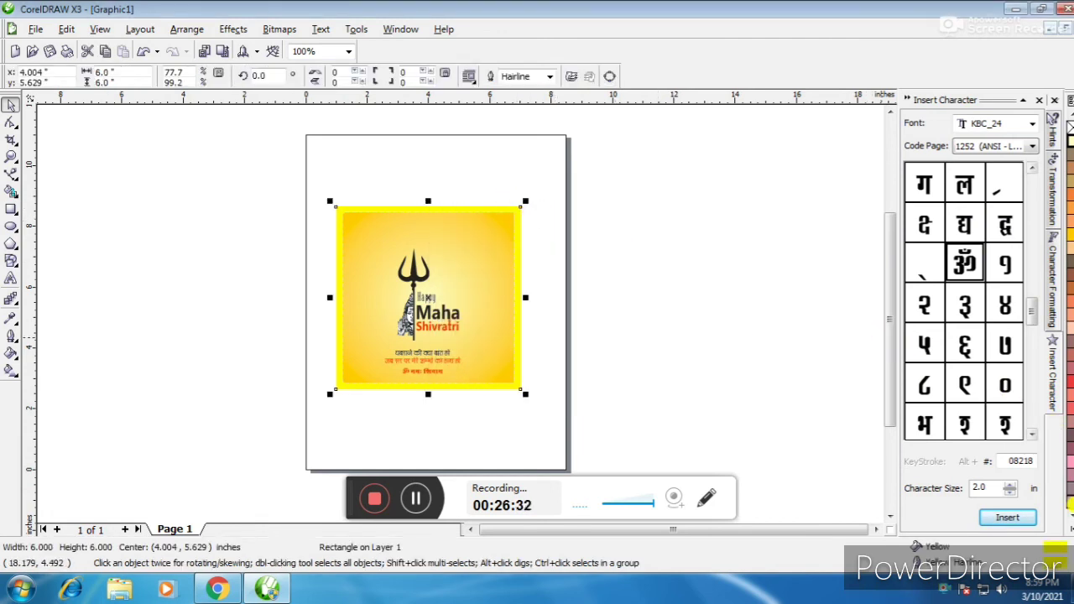
right_click(1070, 238)
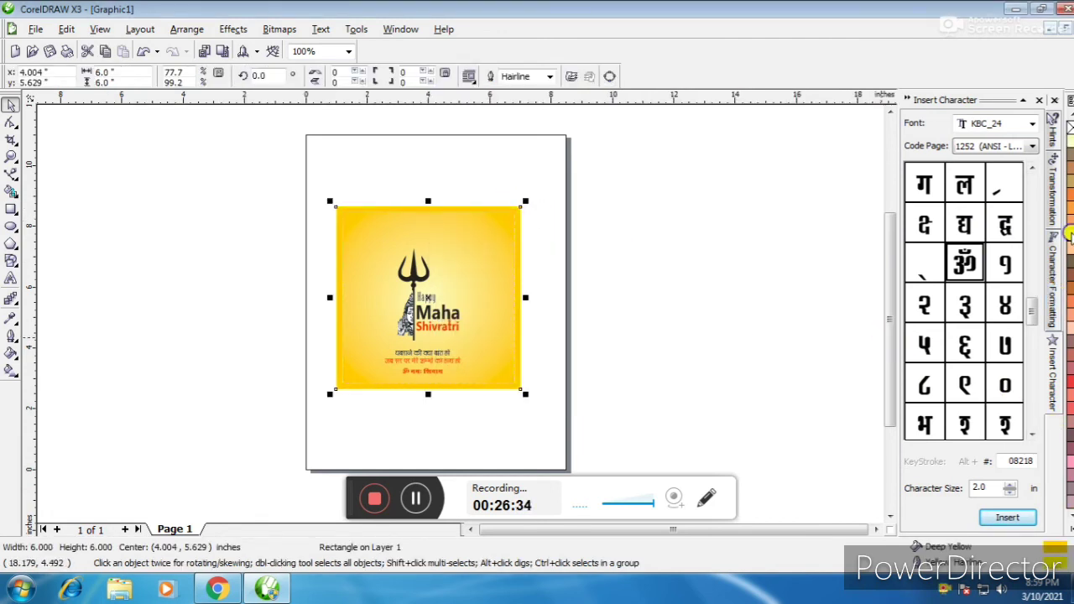
left_click(712, 283)
scroll(460, 318, "up", 2)
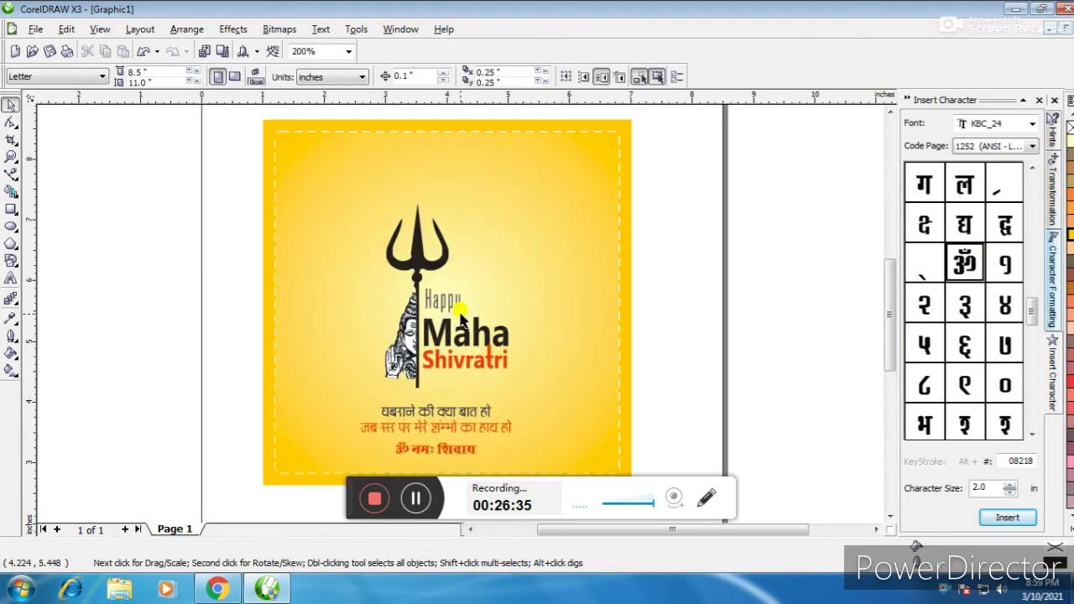
scroll(460, 318, "left", 2)
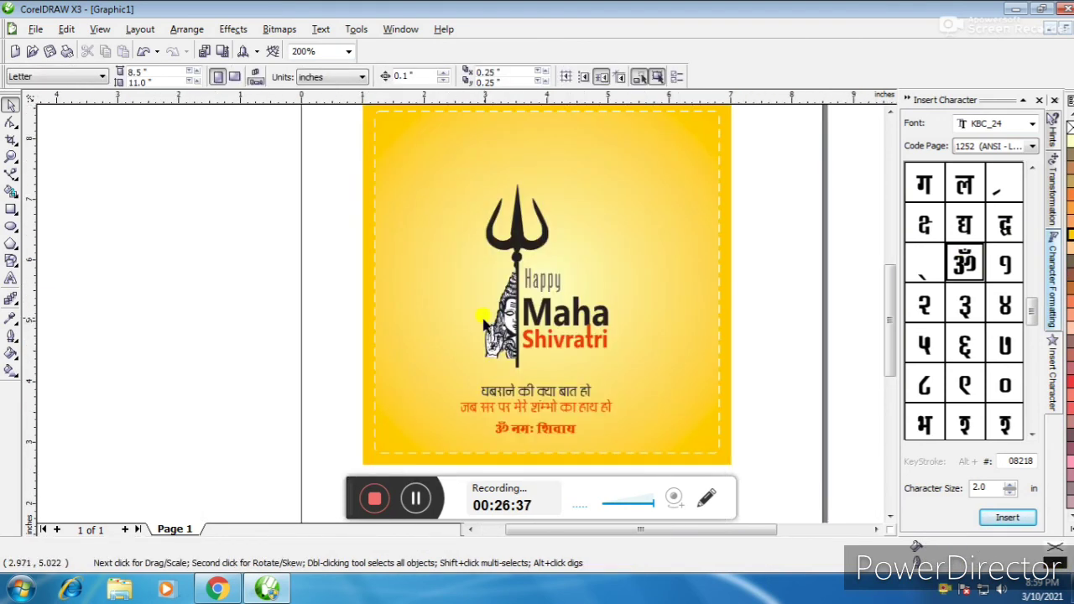
scroll(469, 319, "down", 2)
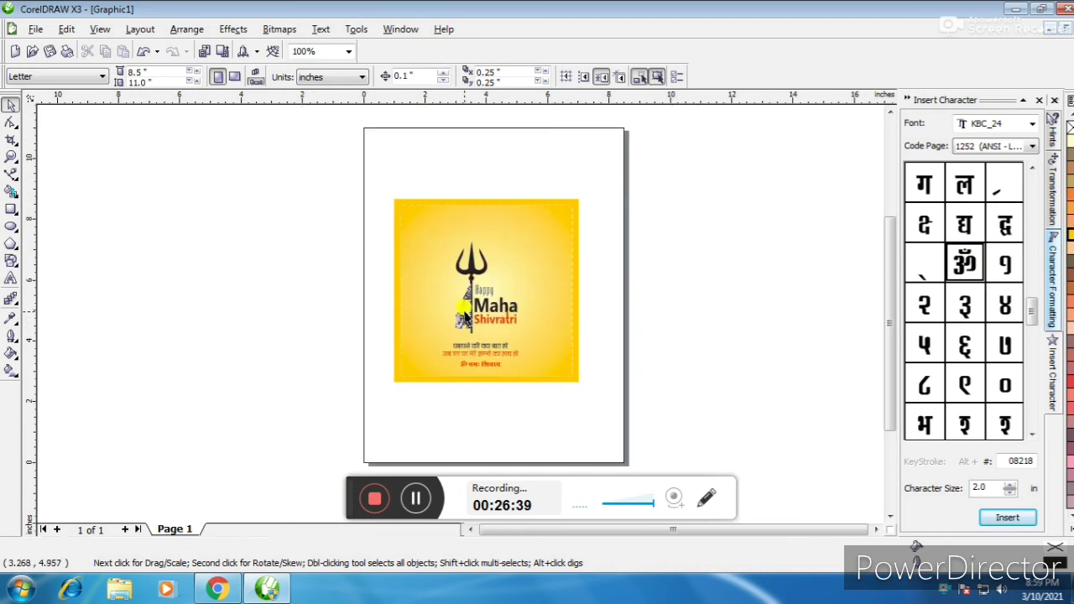
scroll(484, 304, "up", 2)
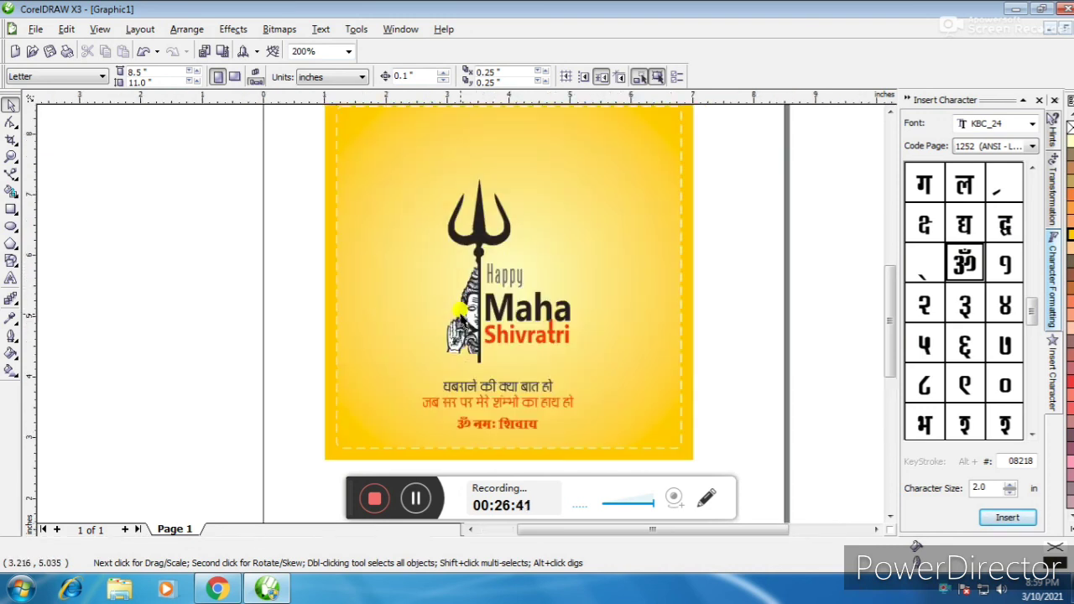